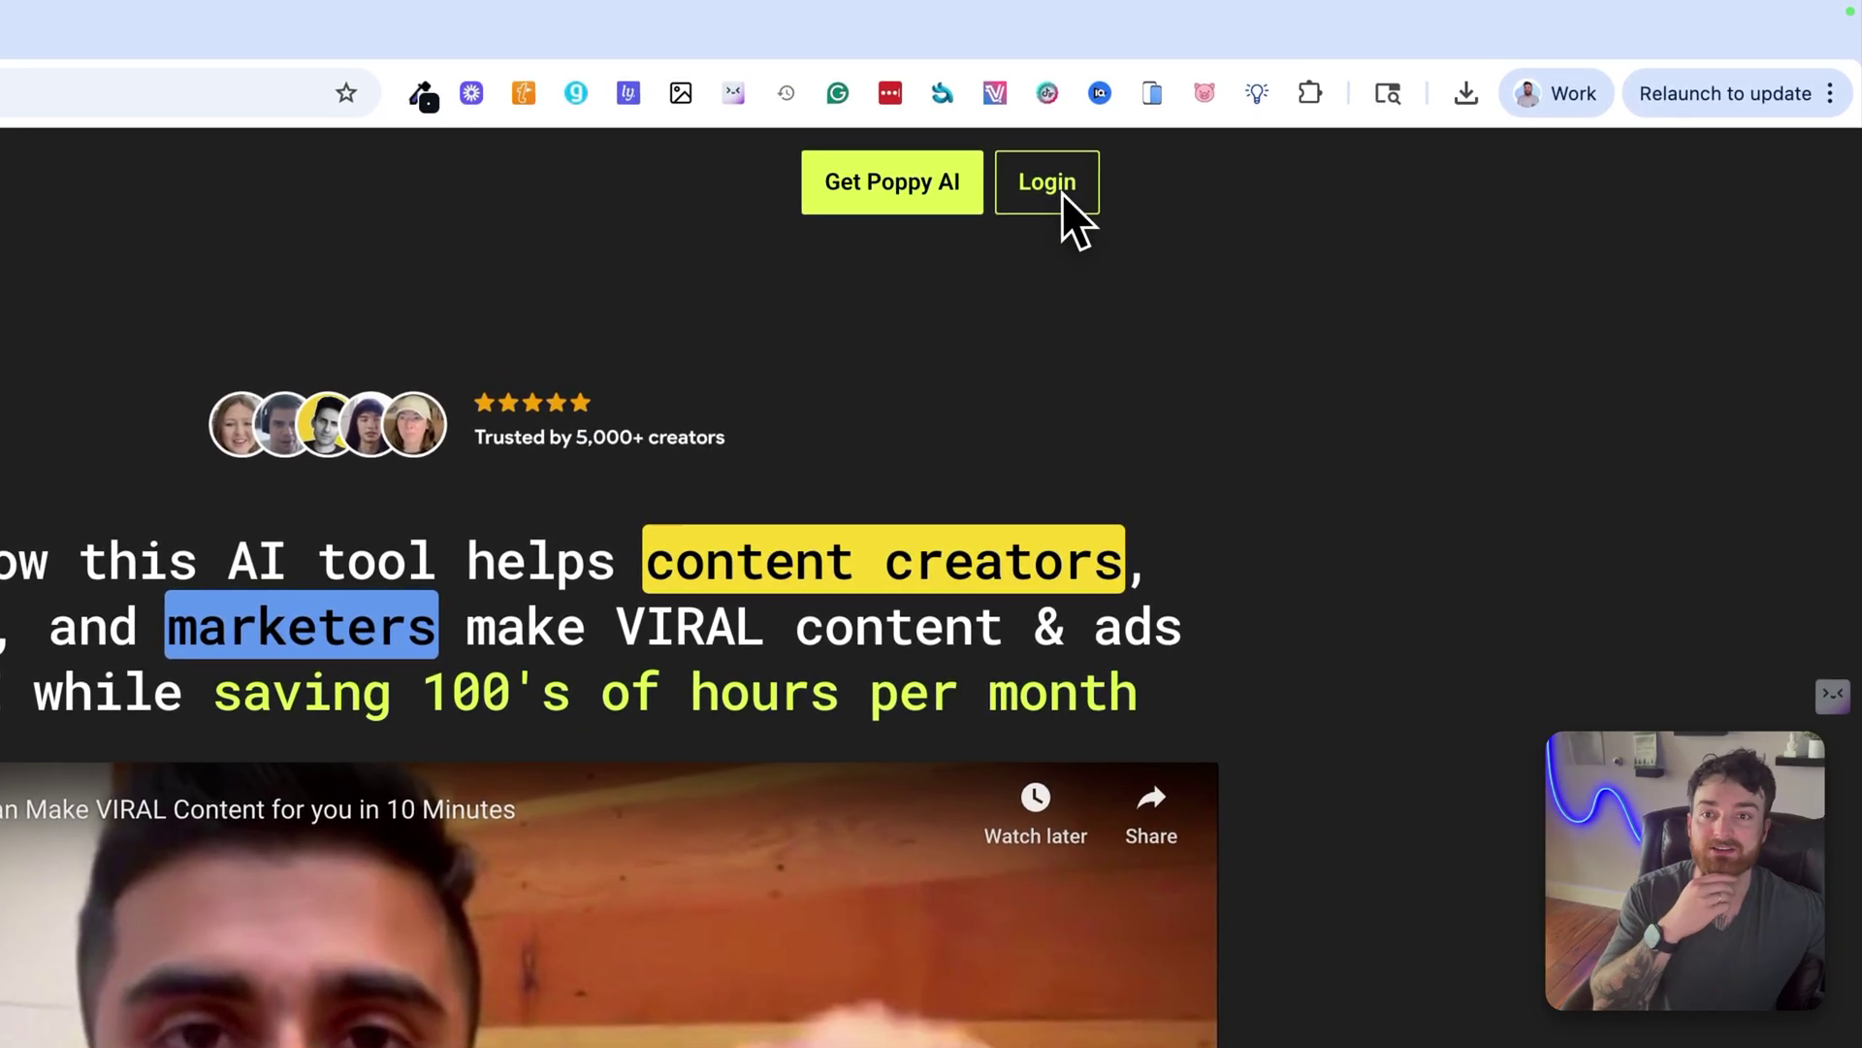
click(1052, 185)
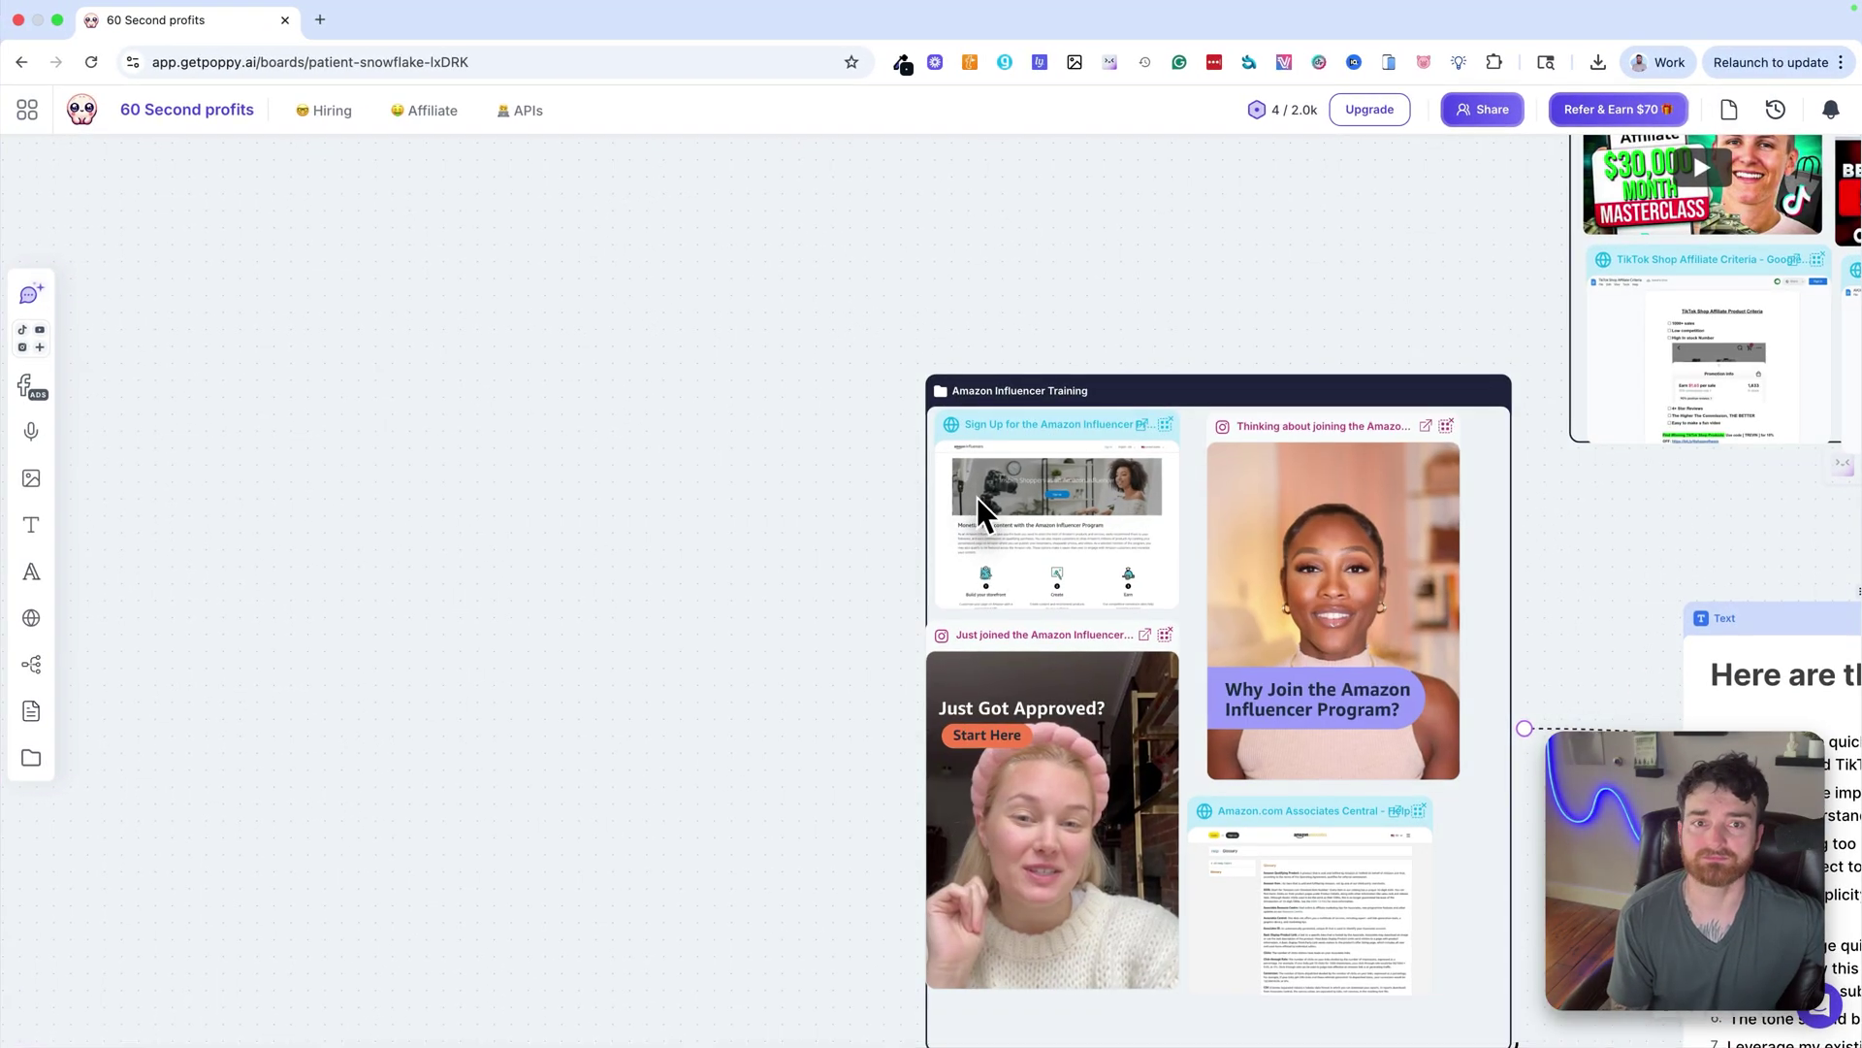
scroll(976, 498, down, 5)
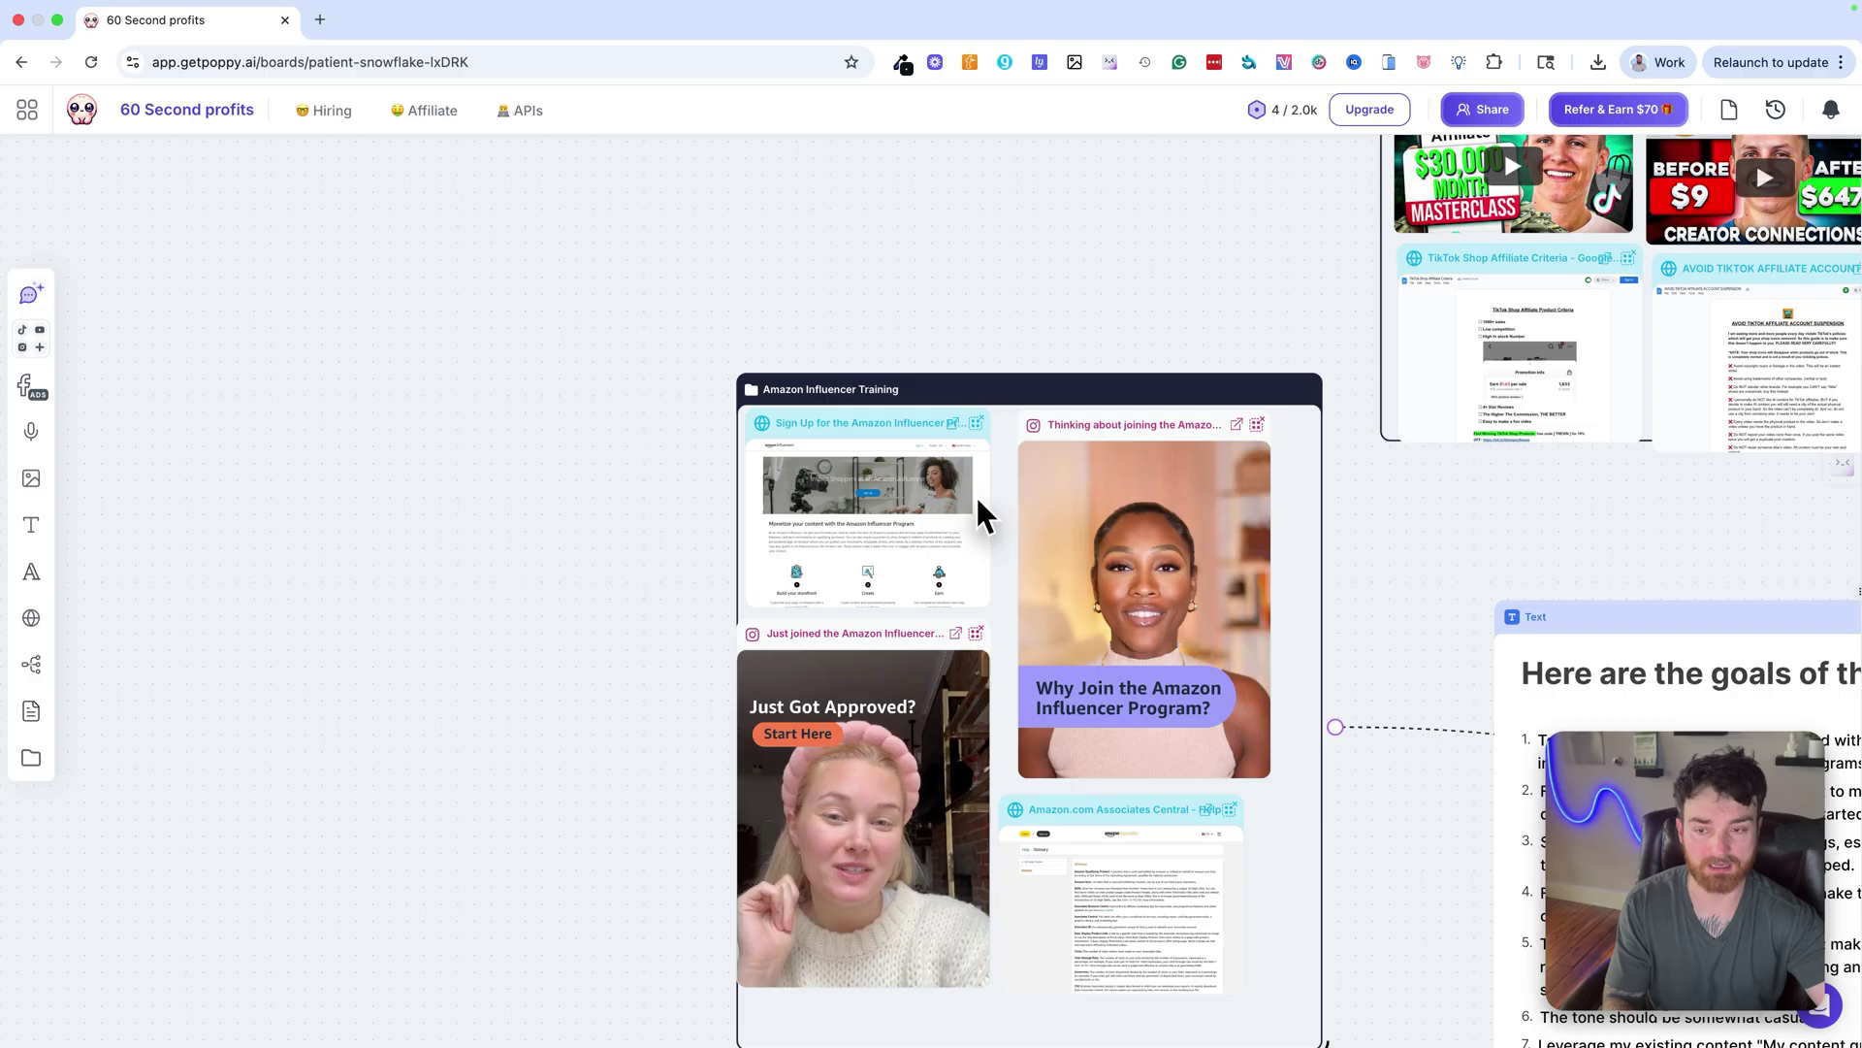
scroll(975, 498, right, 5)
scroll(976, 498, down, 2)
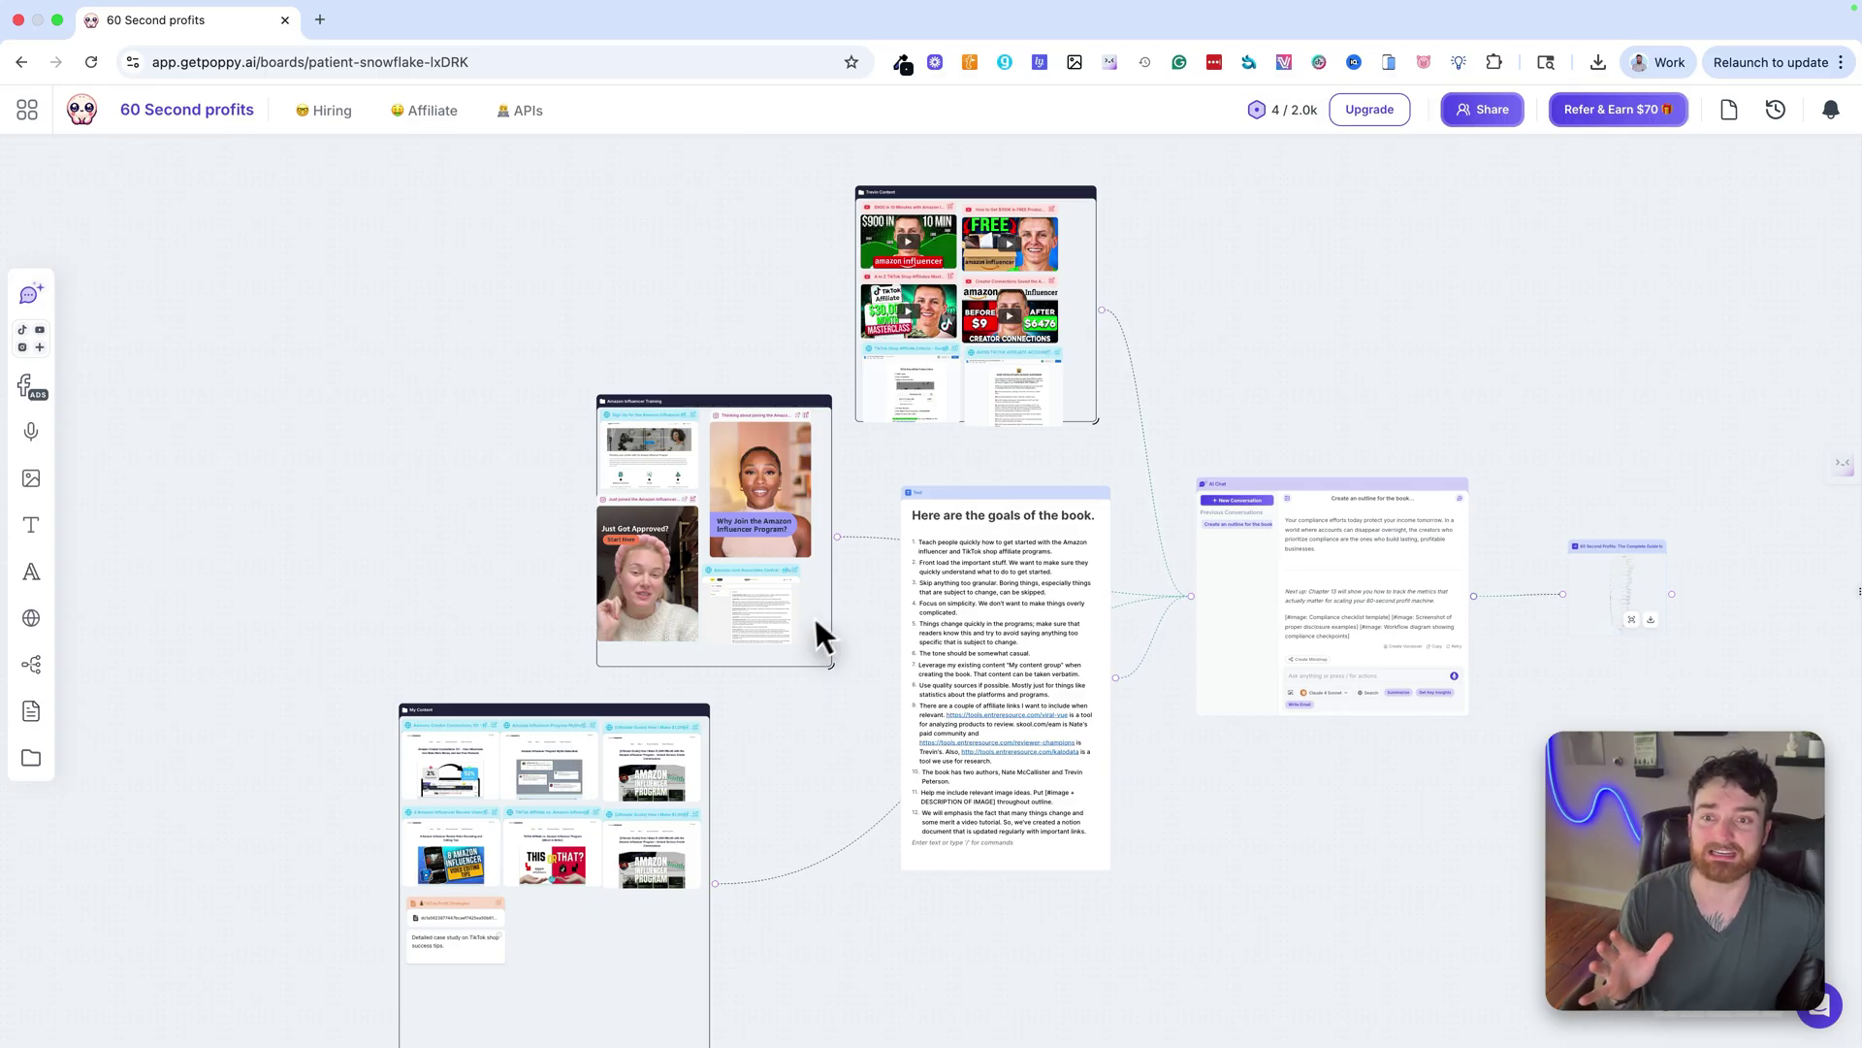
scroll(807, 625, down, 1)
scroll(807, 625, right, 1)
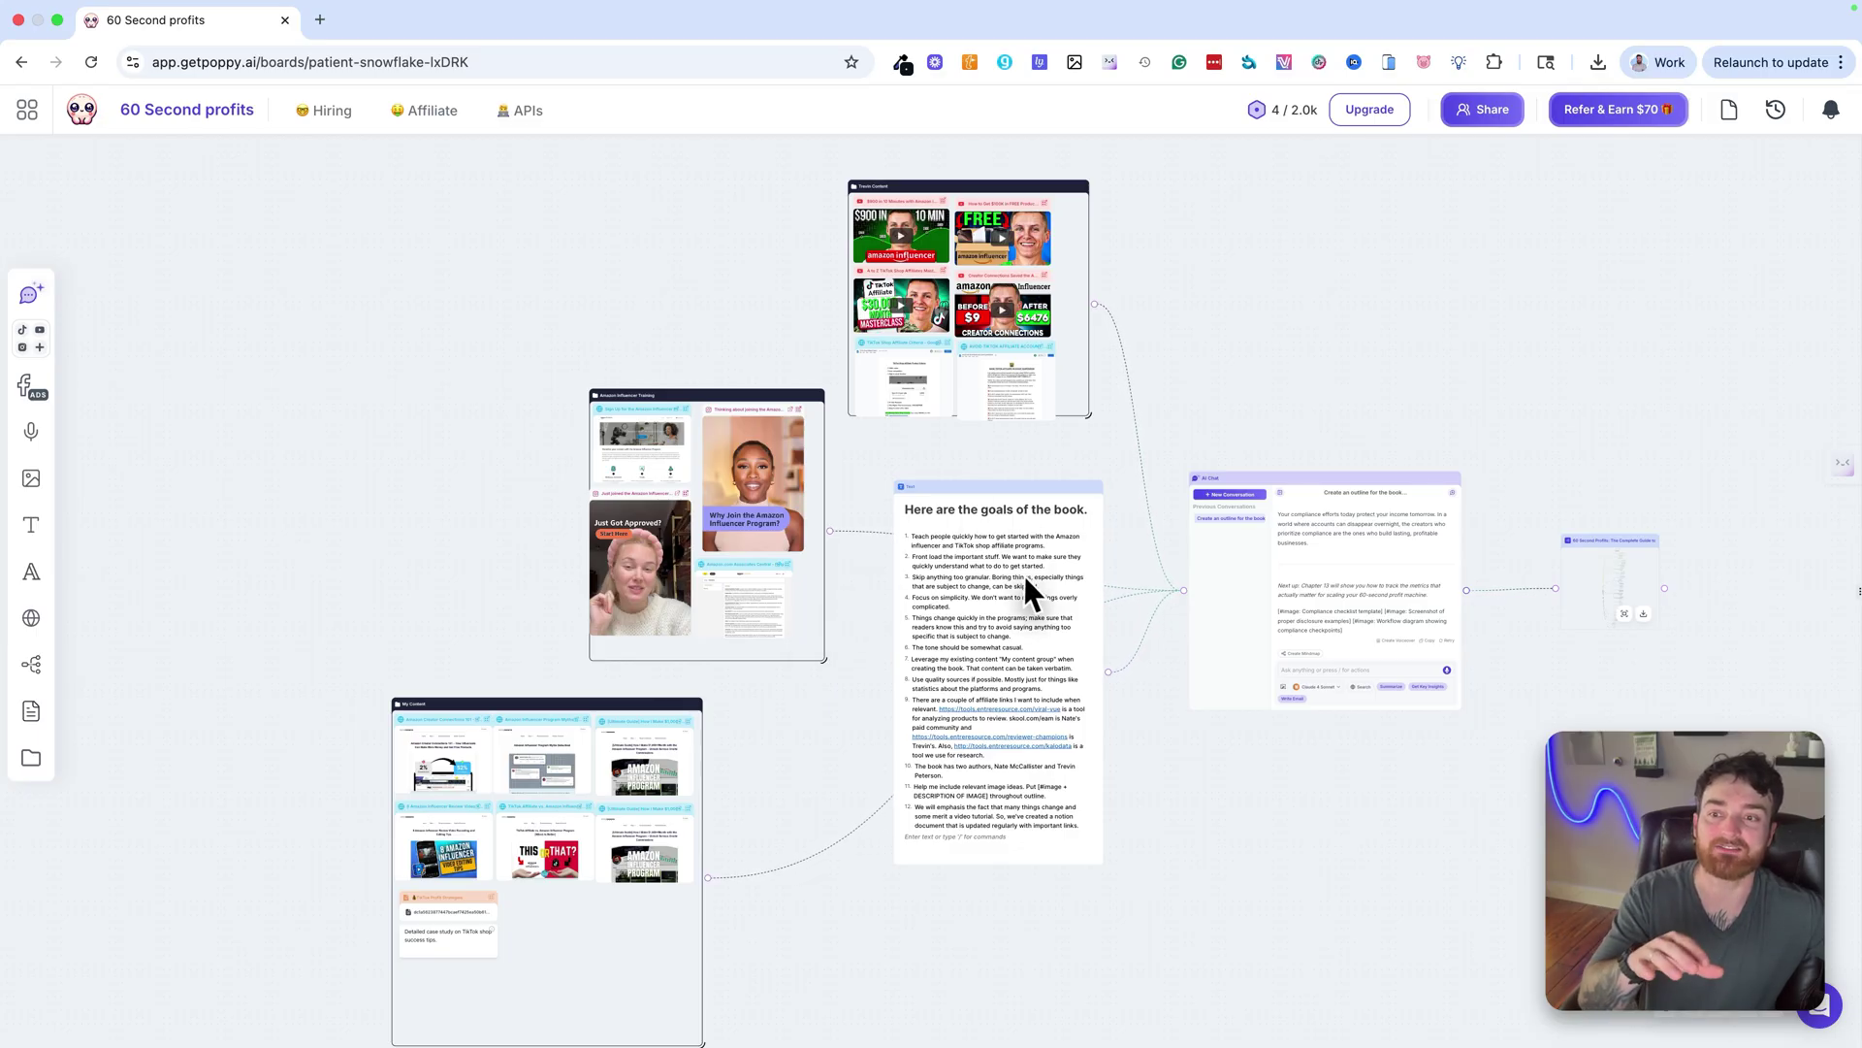
scroll(678, 863, down, 3)
scroll(678, 862, right, 1)
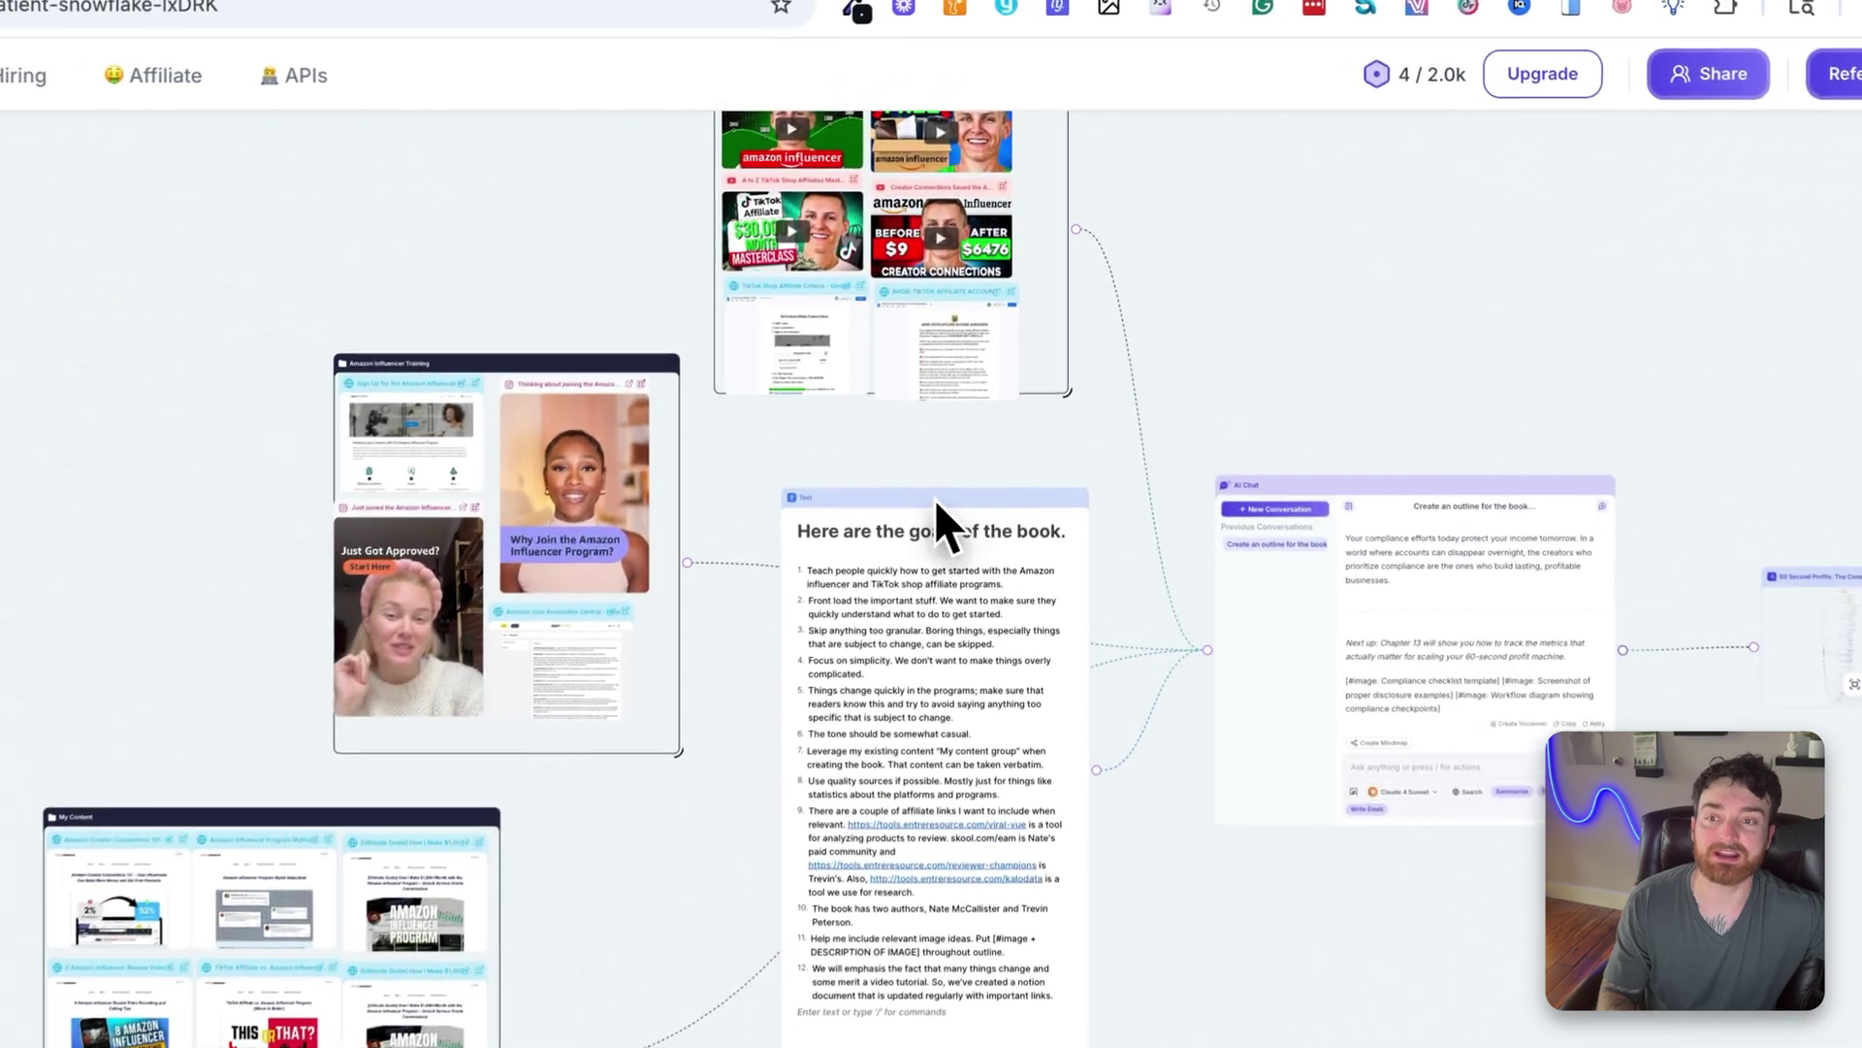
click(970, 500)
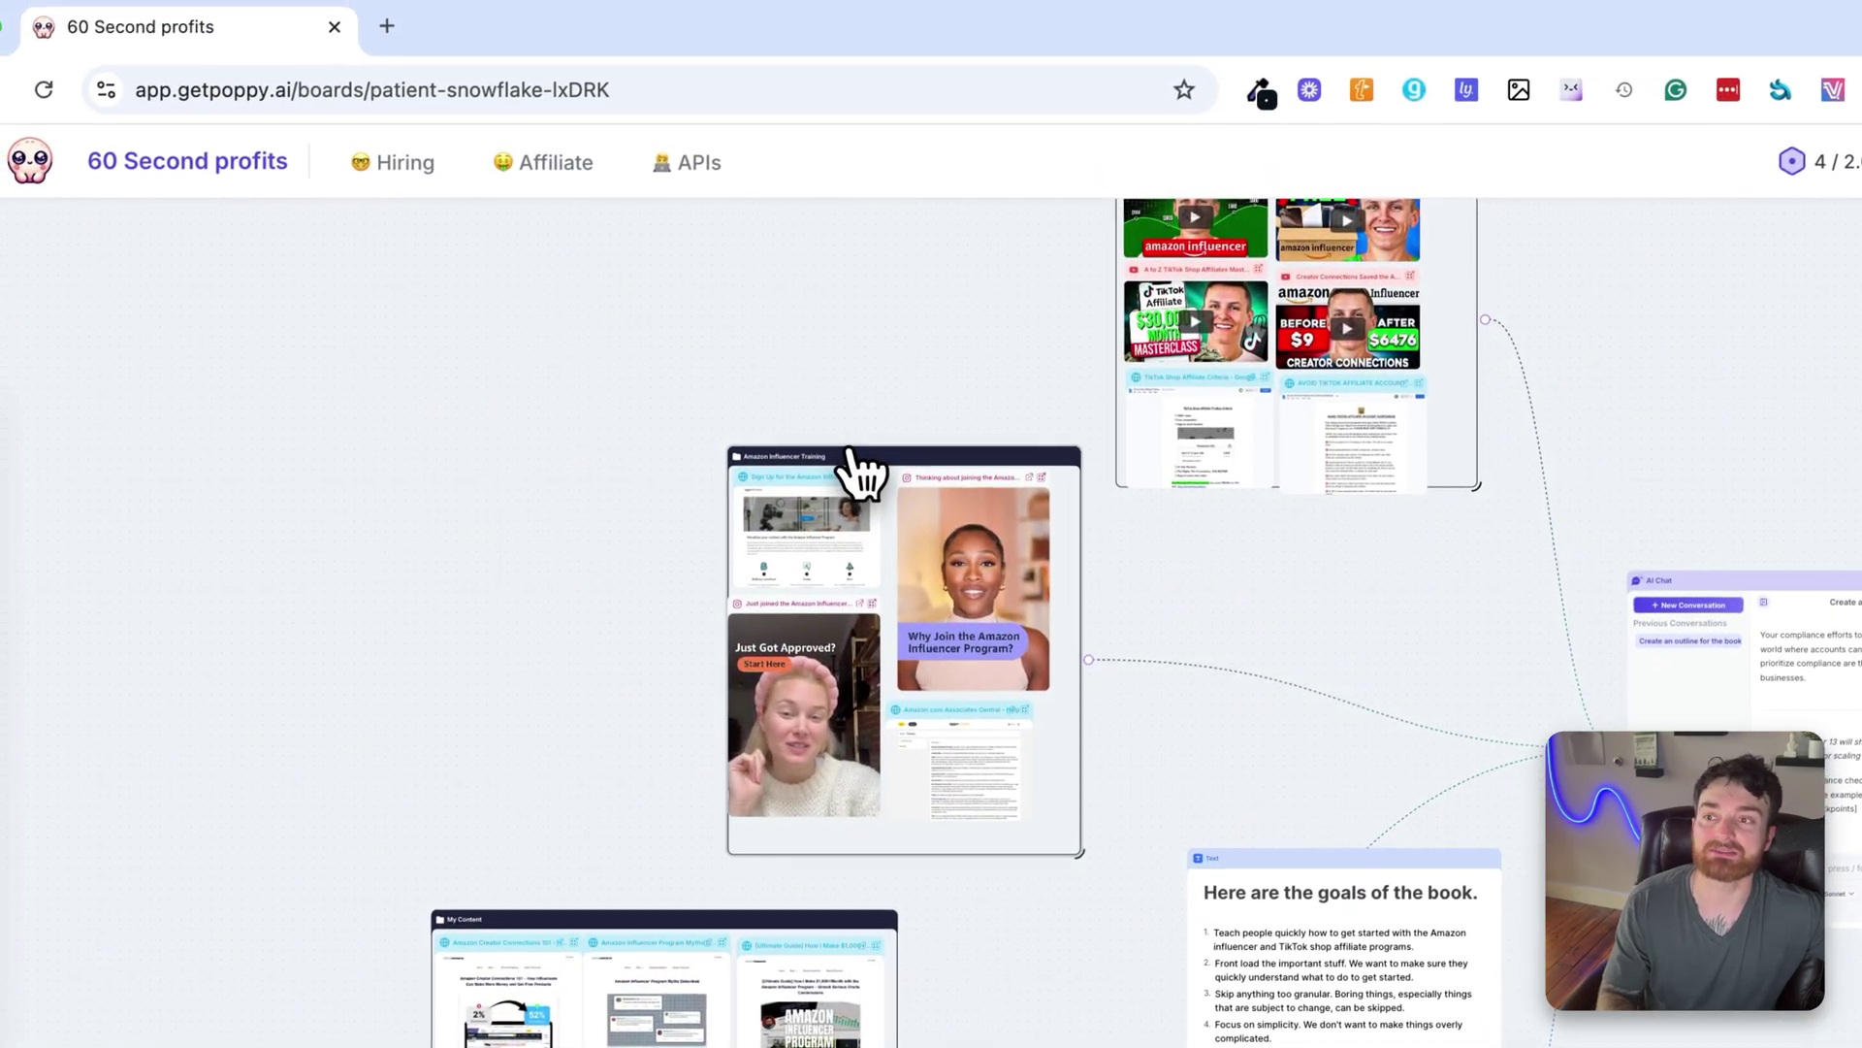
click(899, 564)
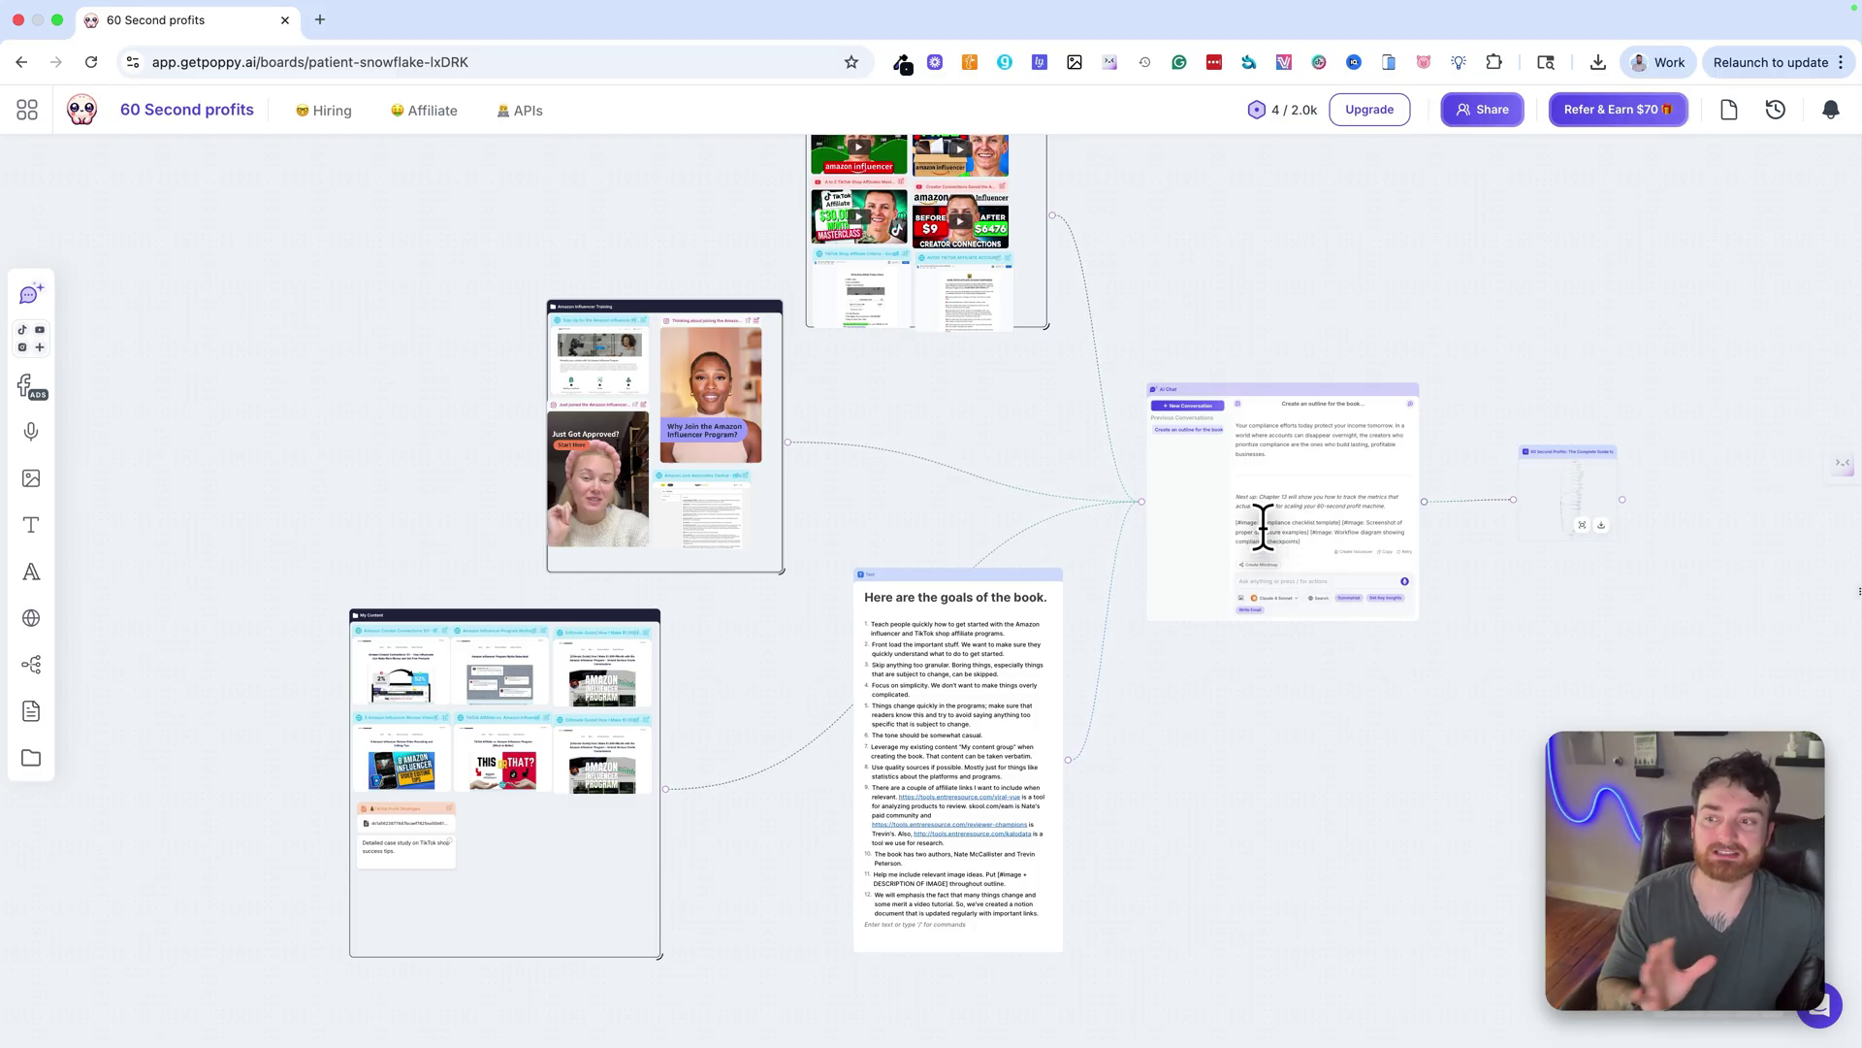
scroll(1263, 527, up, 3)
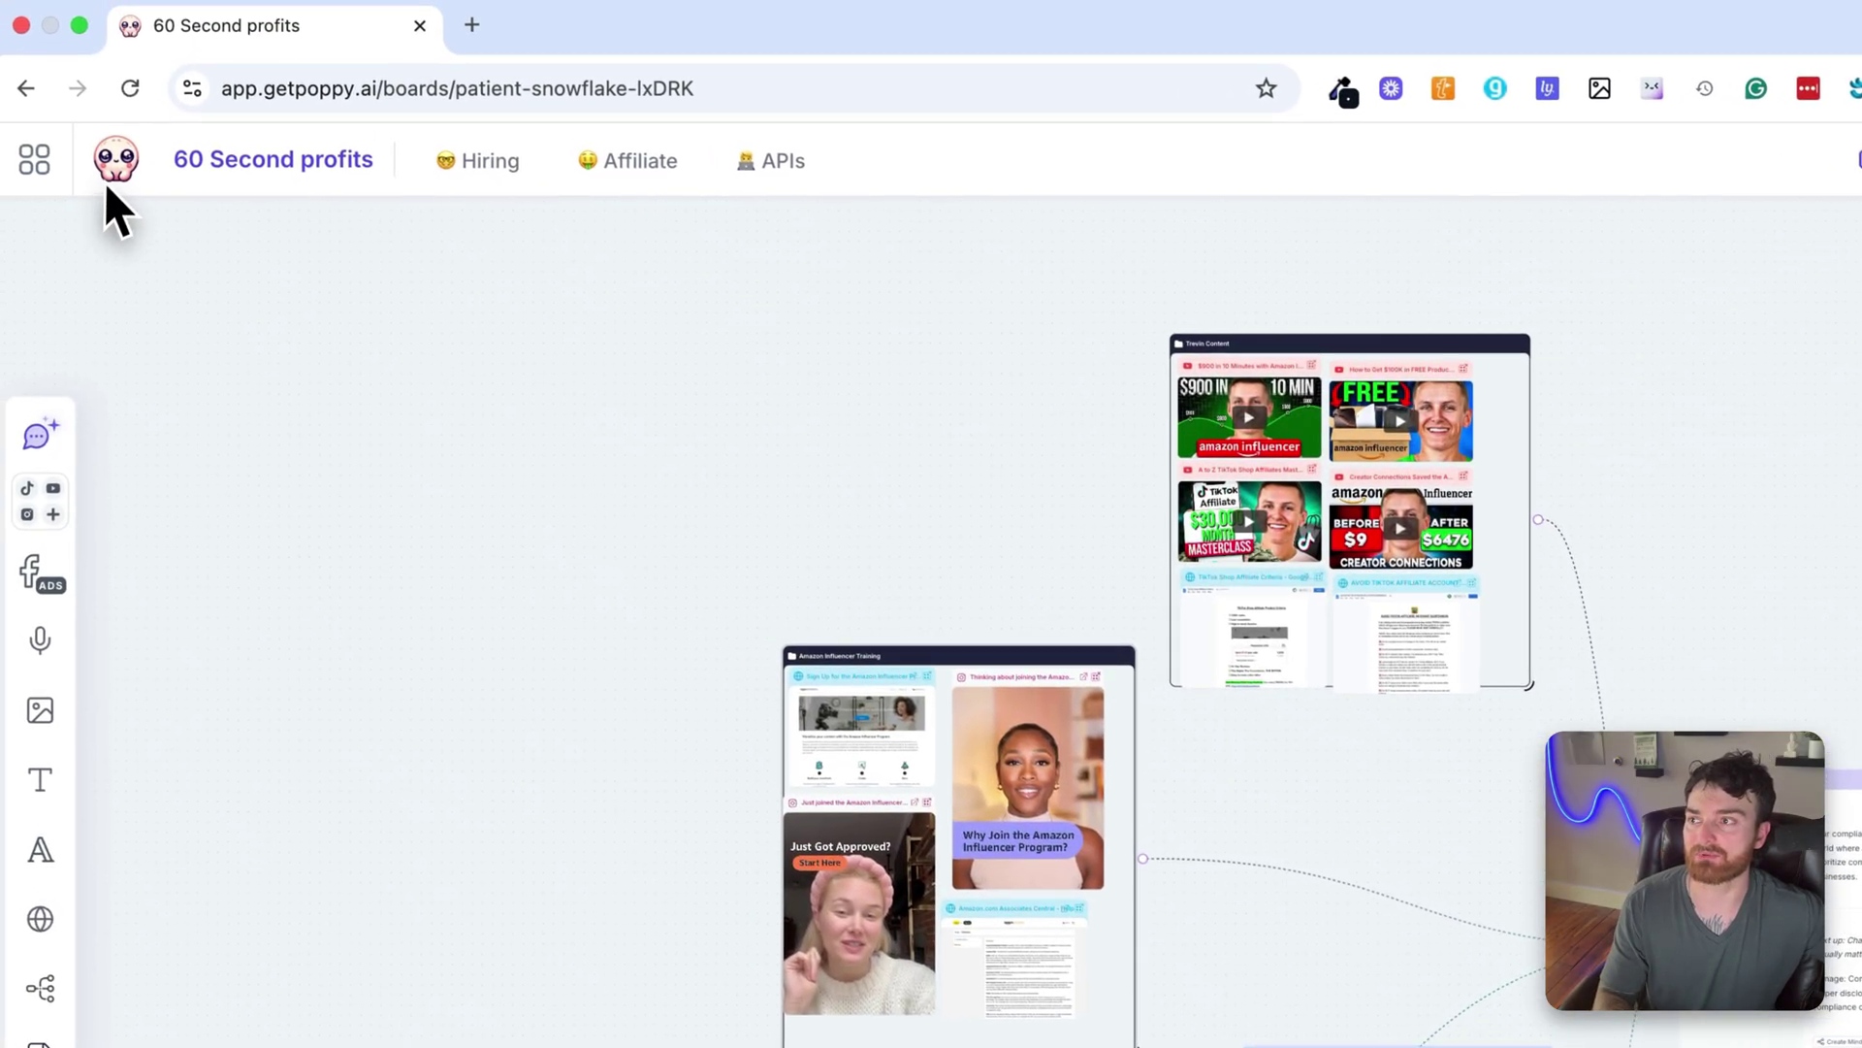
Go back to All Boards and open the $10K TikTok Takeaways AI board's chat.
click(108, 163)
scroll(1407, 737, down, 10)
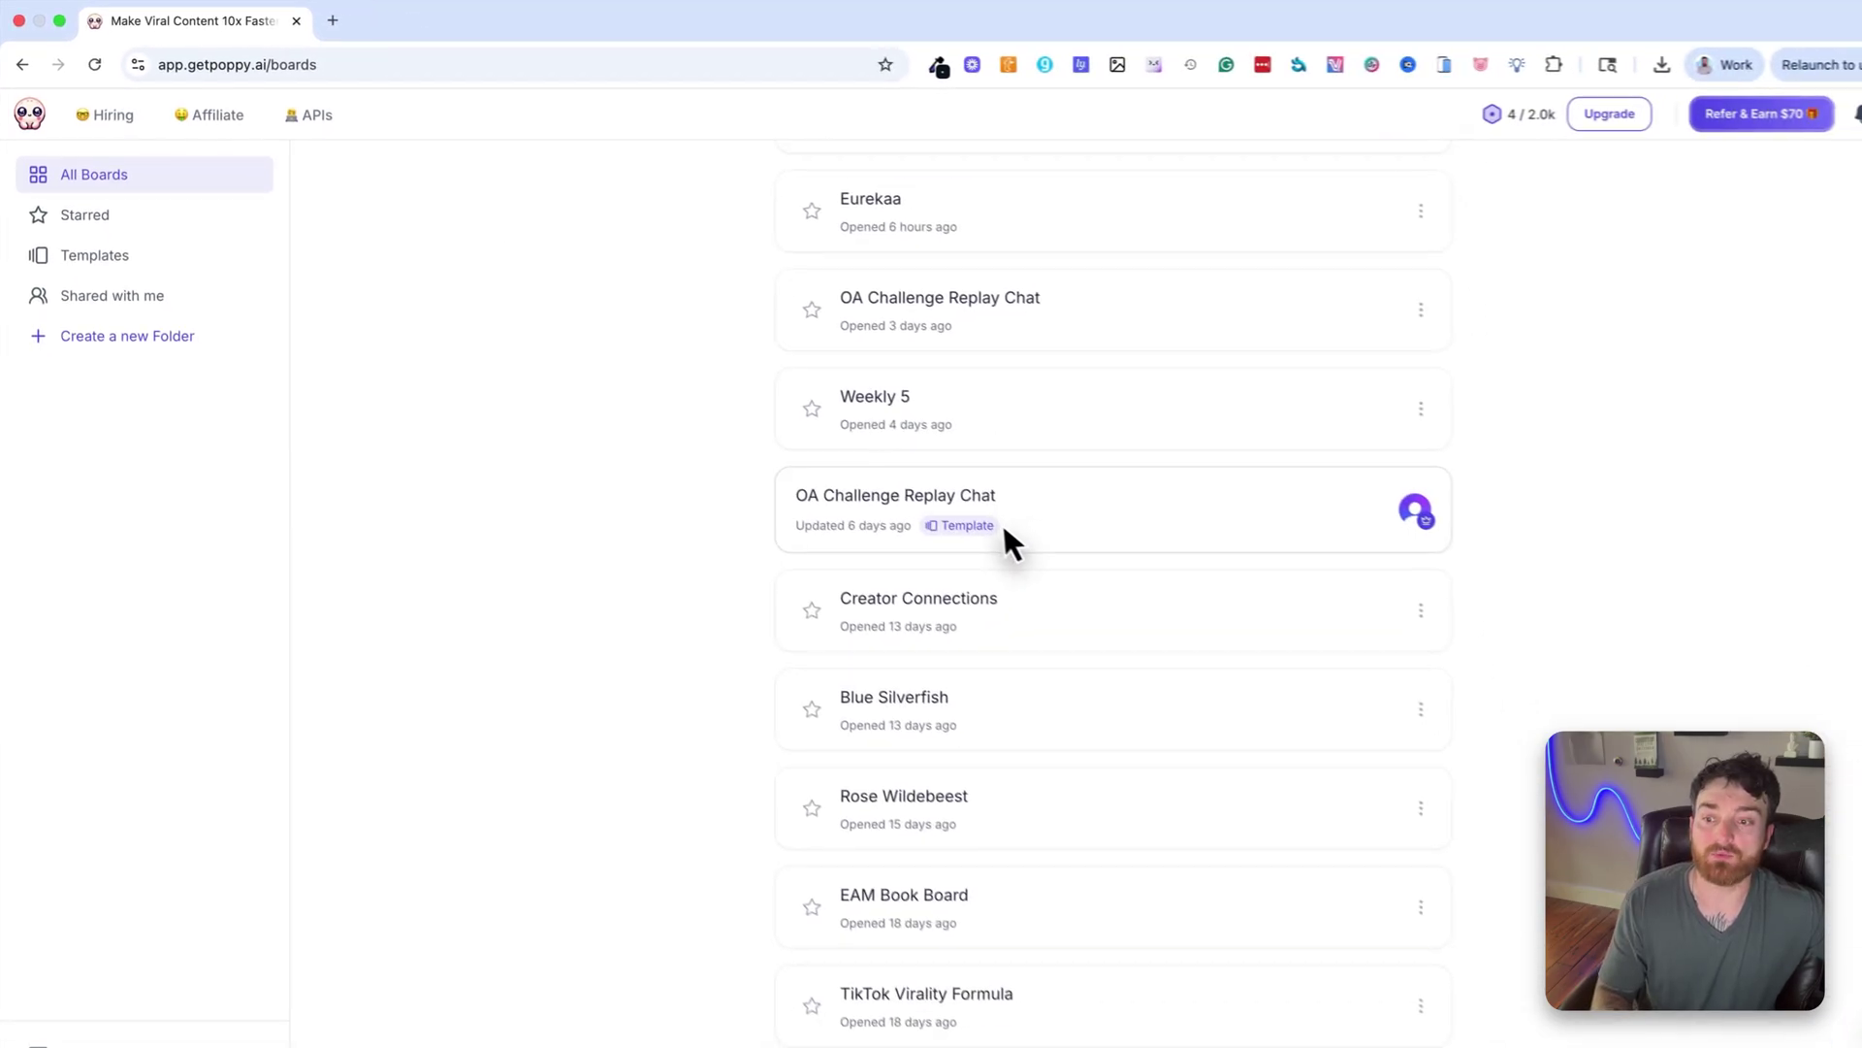
scroll(999, 532, down, 3)
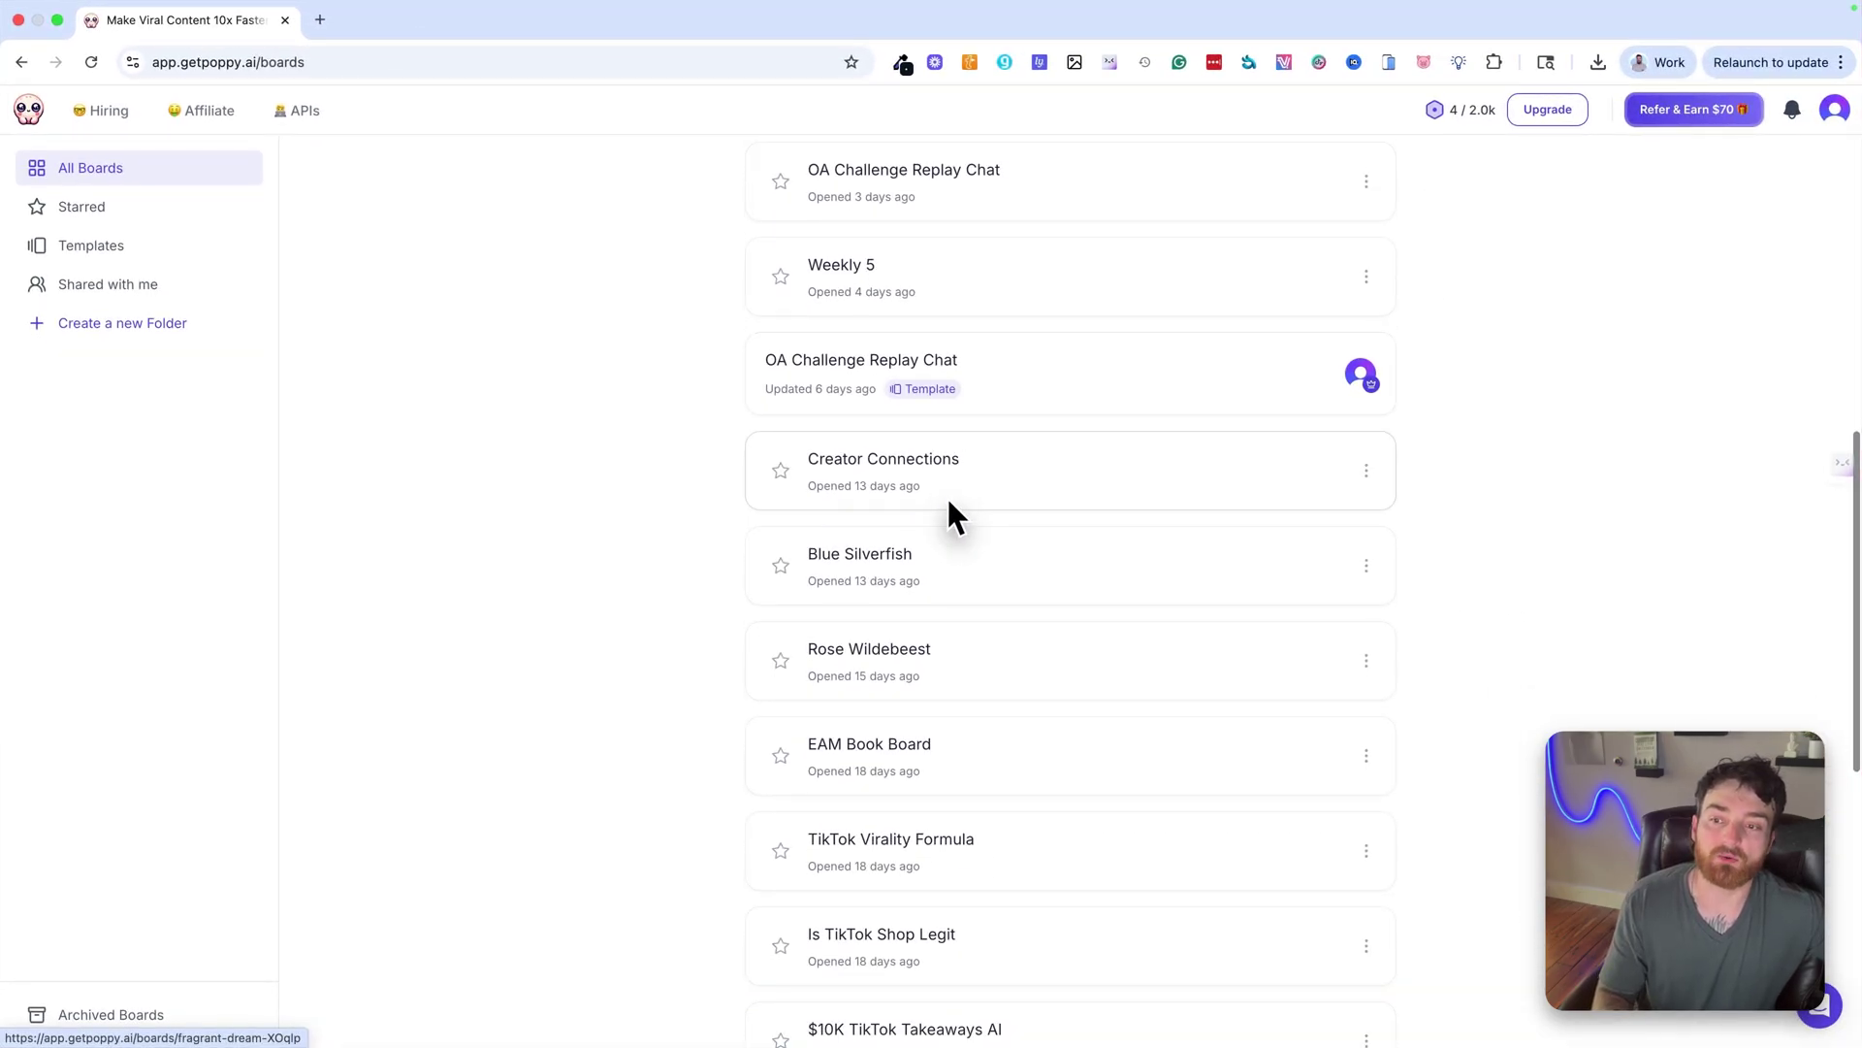
scroll(1081, 803, down, 2)
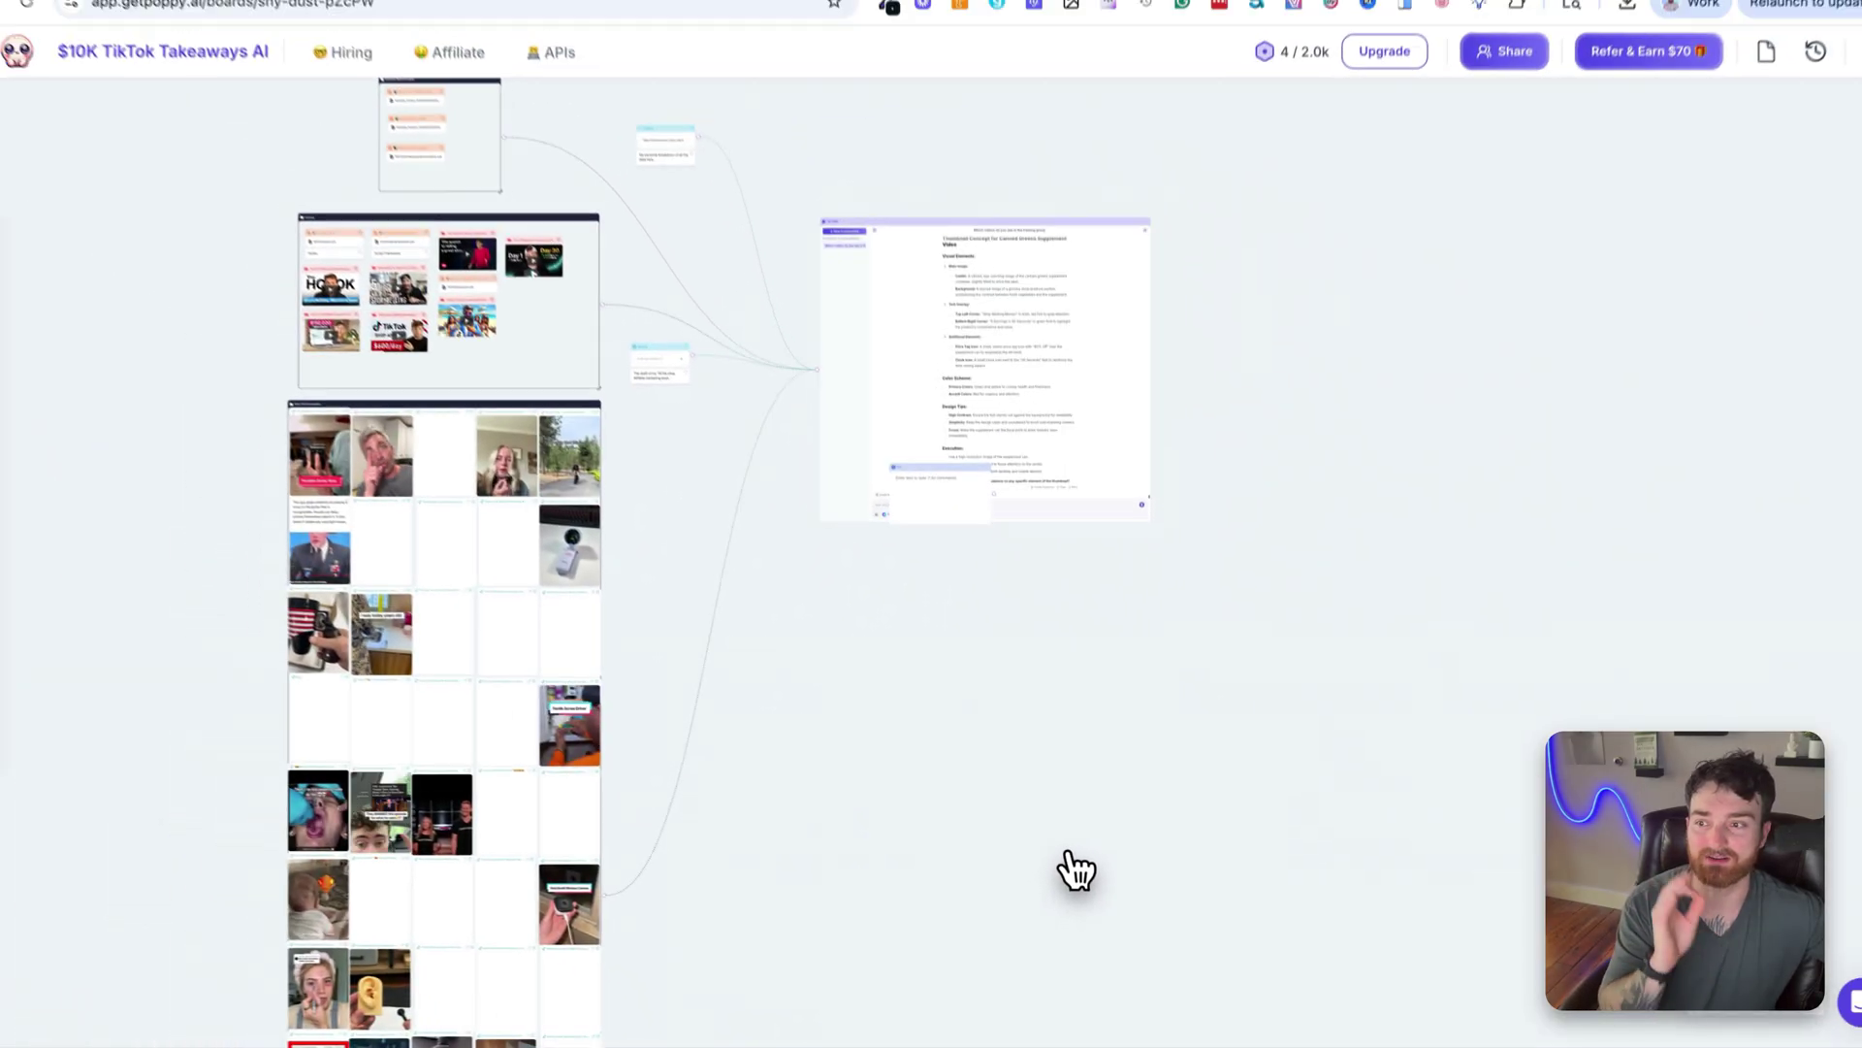
scroll(586, 636, down, 5)
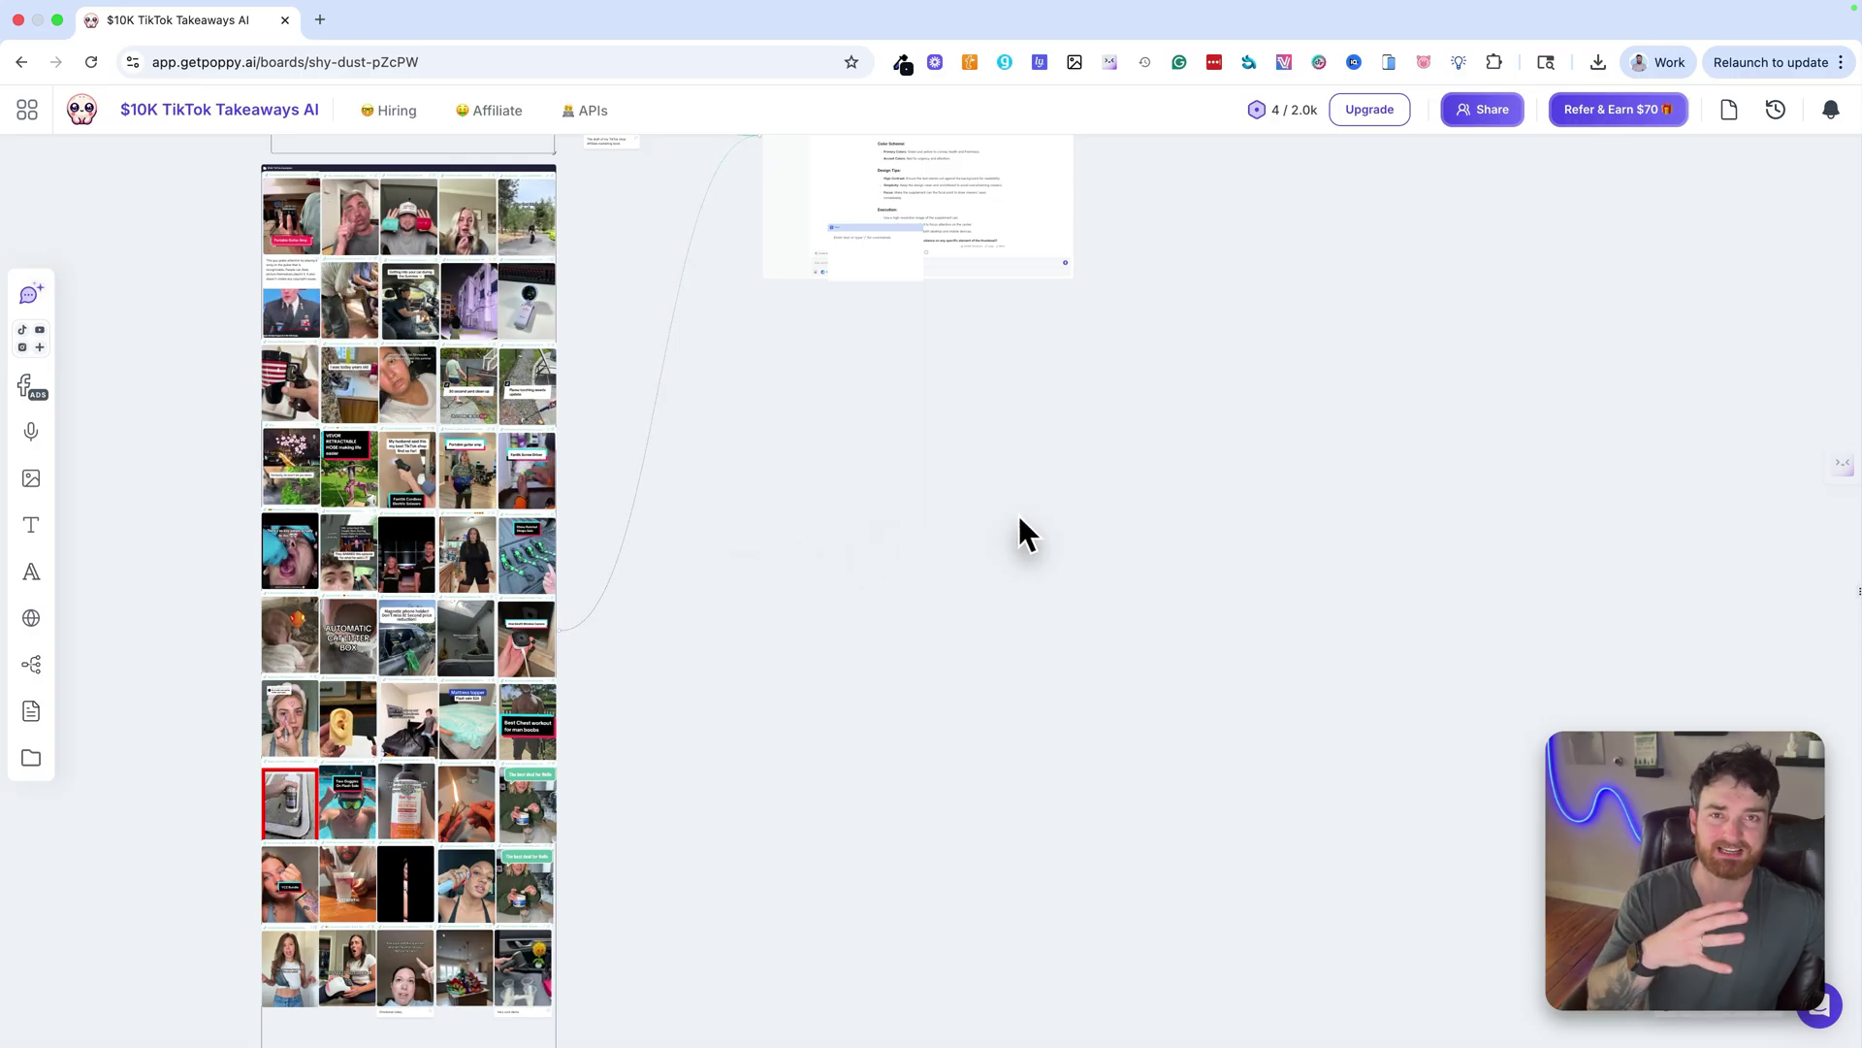
scroll(1022, 533, up, 5)
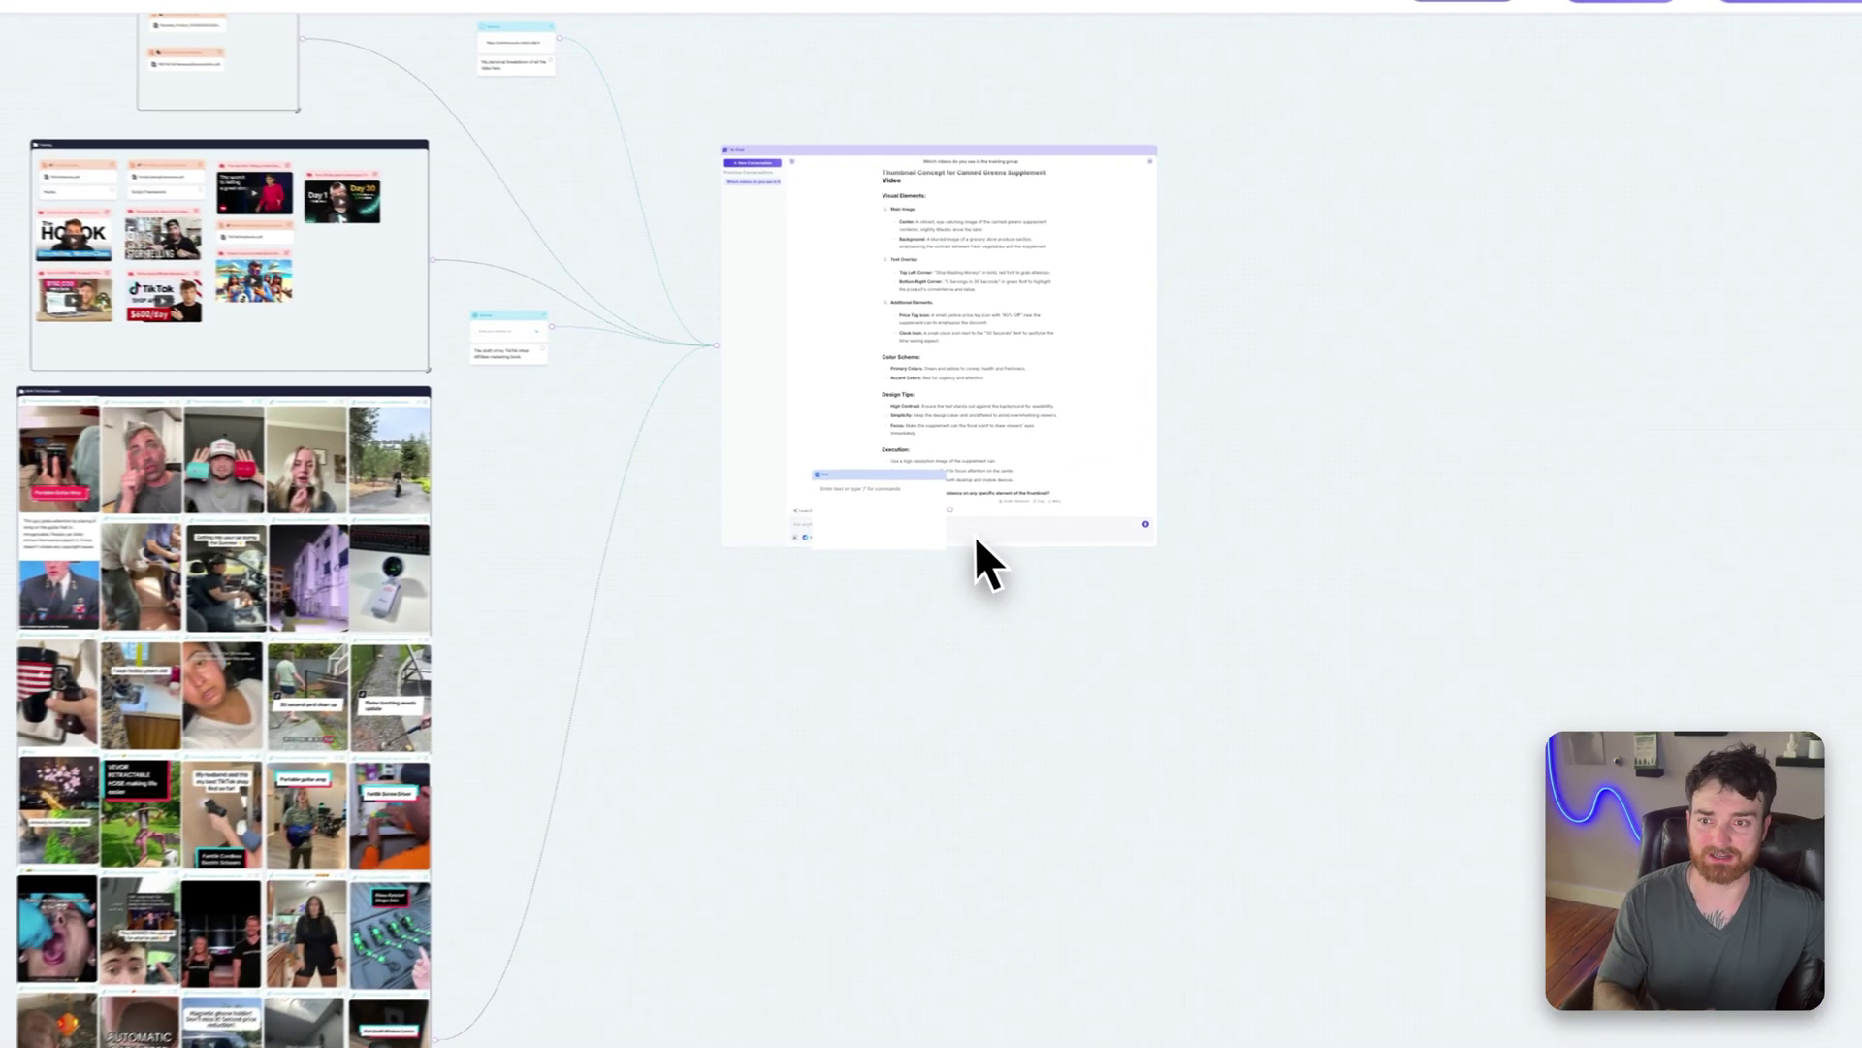
click(916, 524)
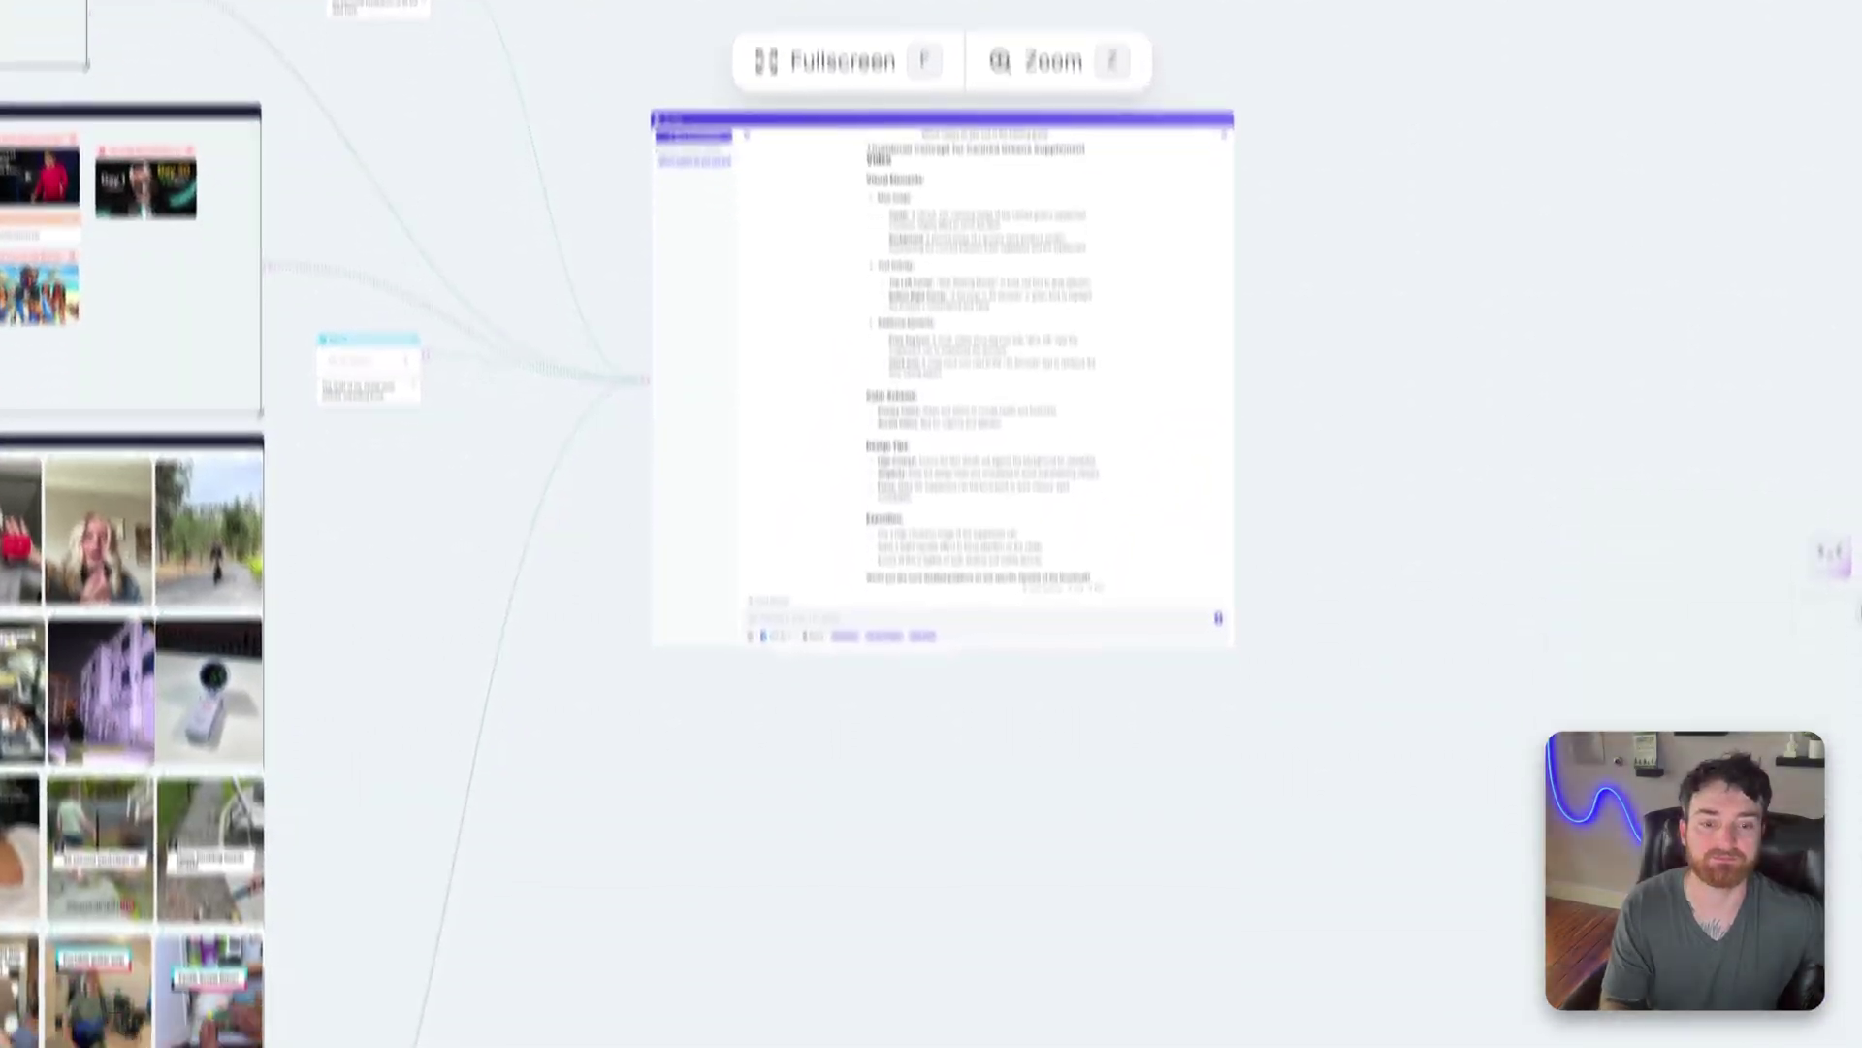
Zoom in and ask the chat 'Do most of these videos have text overlays?'.
click(1597, 975)
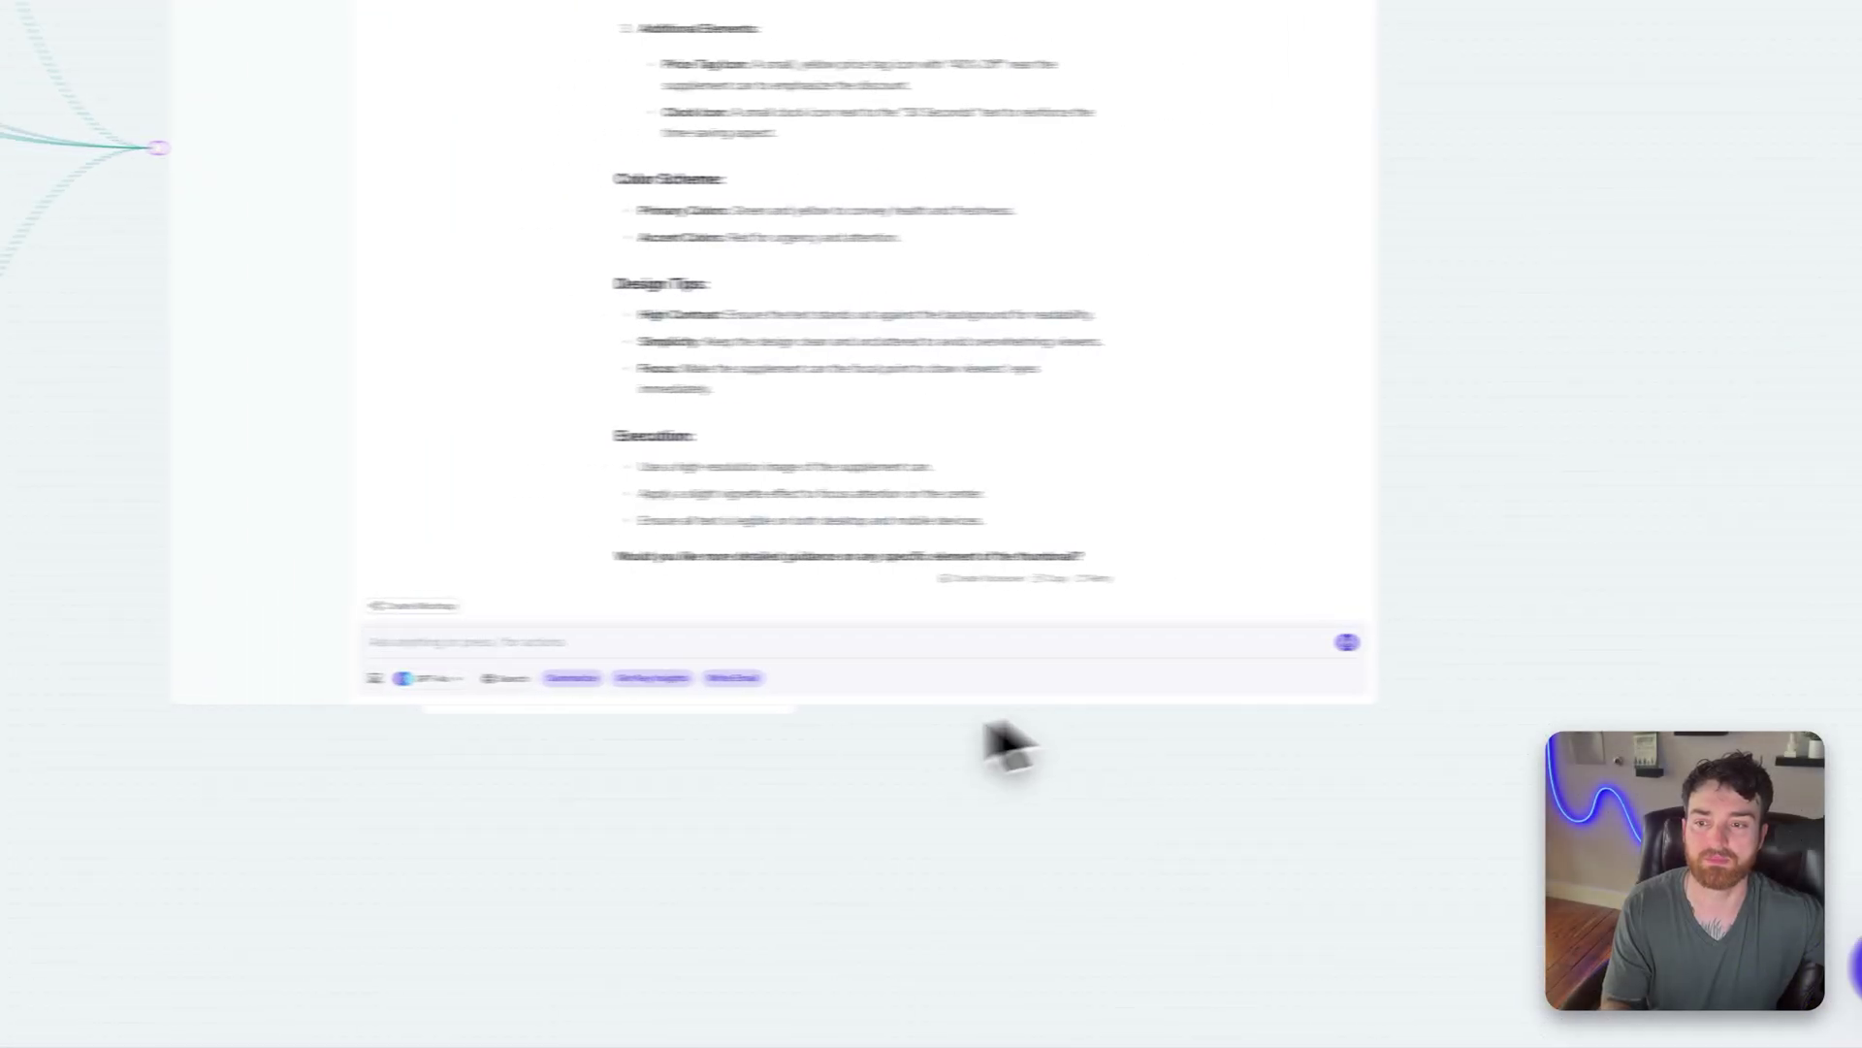
click(1222, 384)
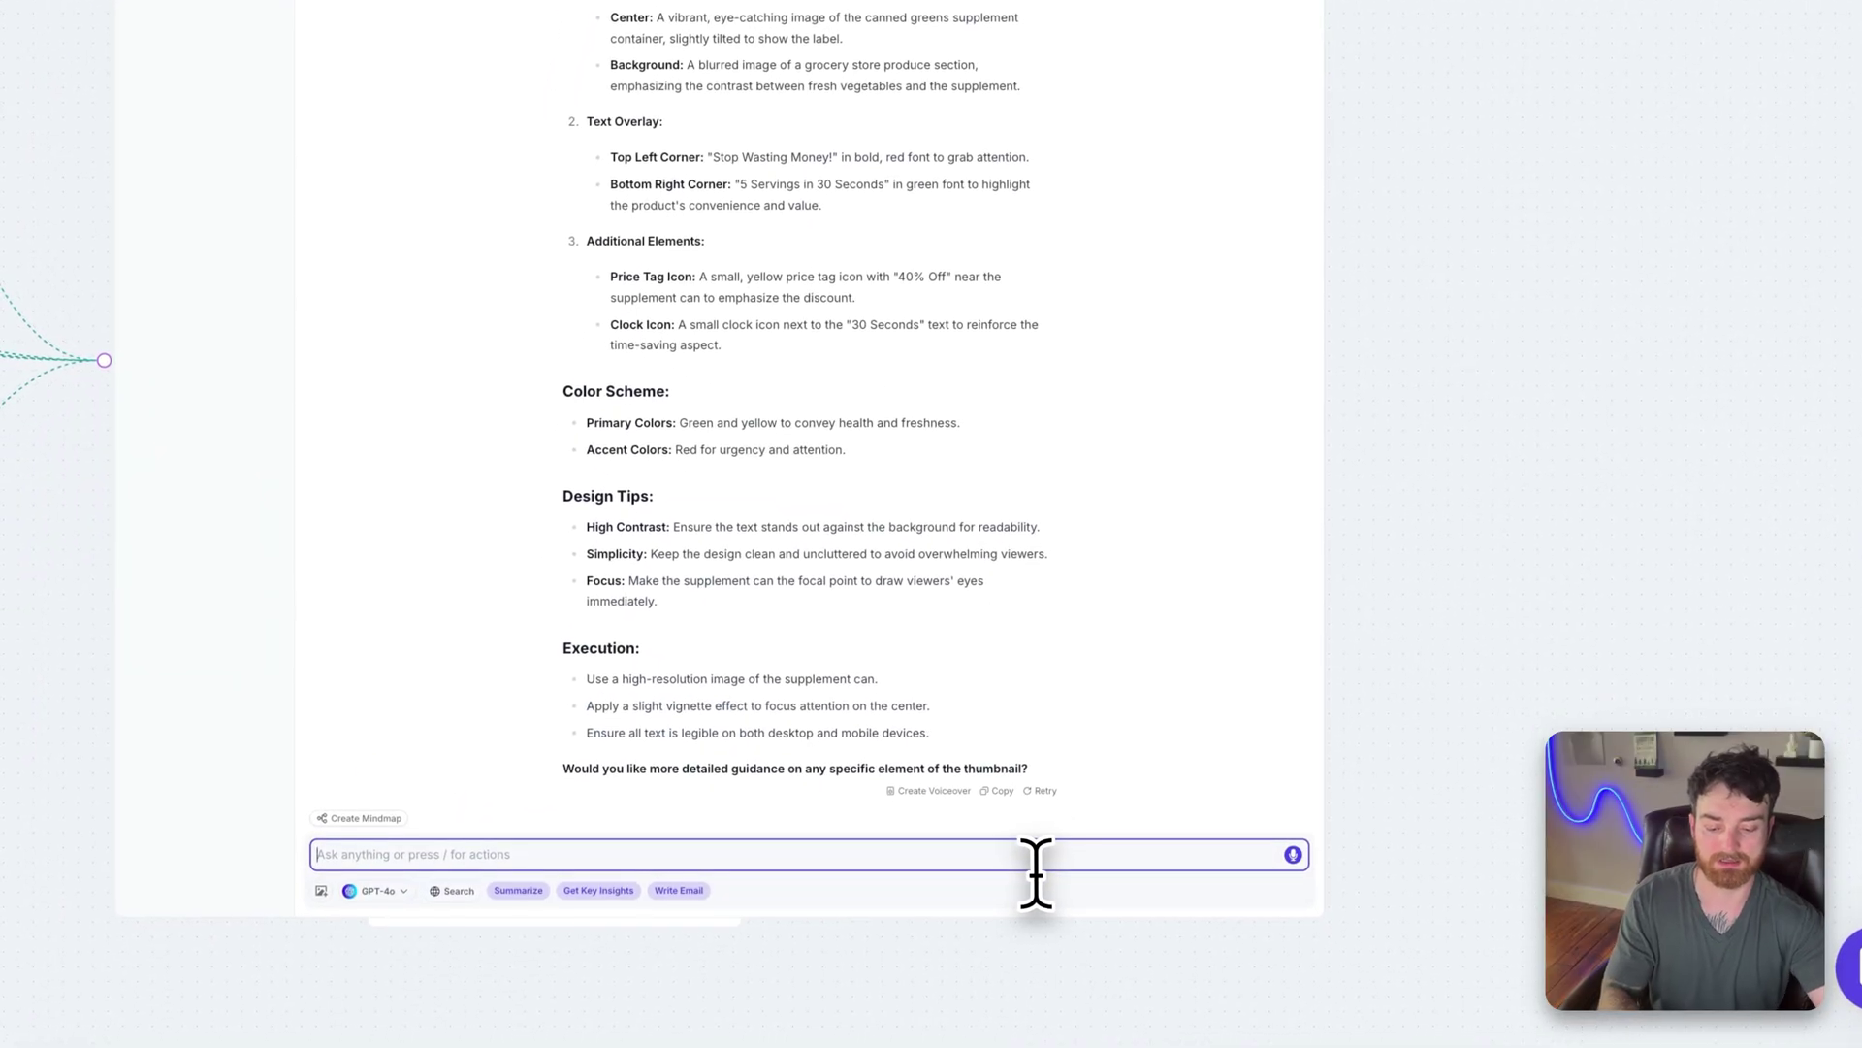
text(thumbnail)
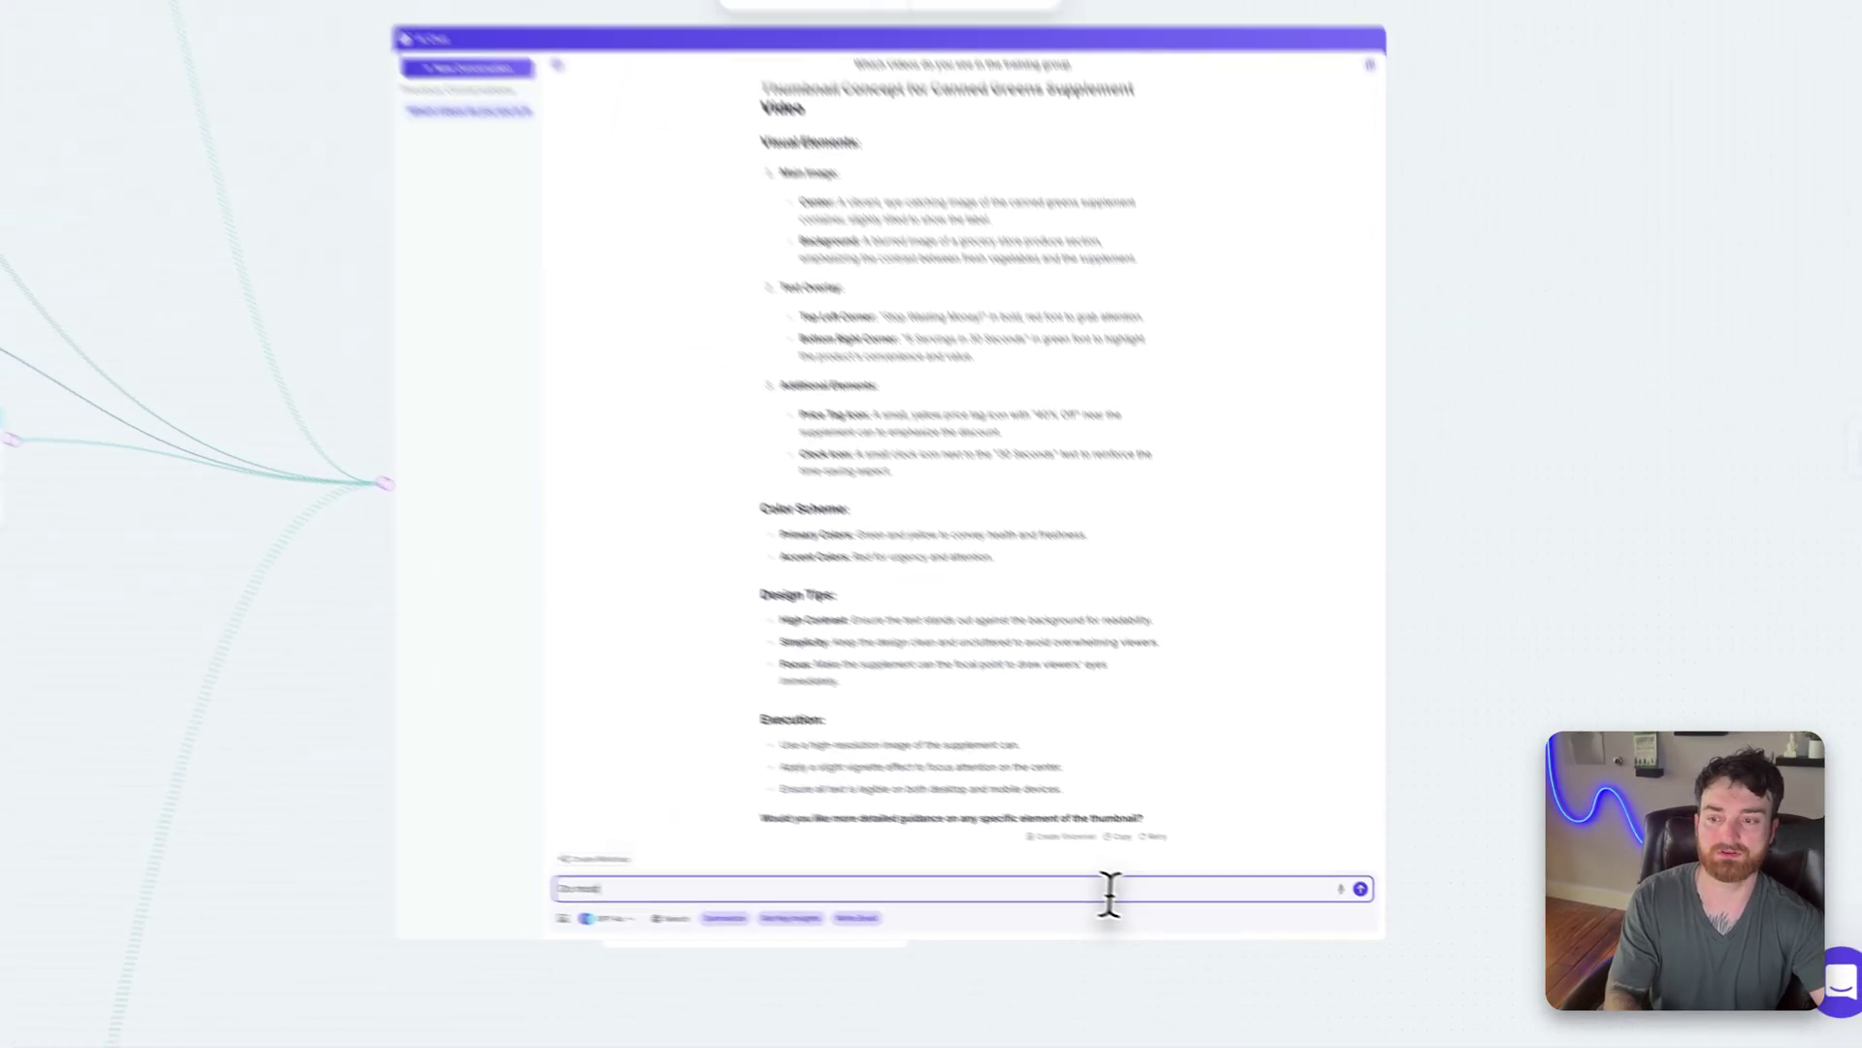
key(BackSpace)
key(BackSpace)
key(BackSpace)
key(BackSpace)
key(BackSpace)
key(BackSpace)
key(BackSpace)
key(BackSpace)
key(BackSpace)
text(Do most of these videos have text overlays?)
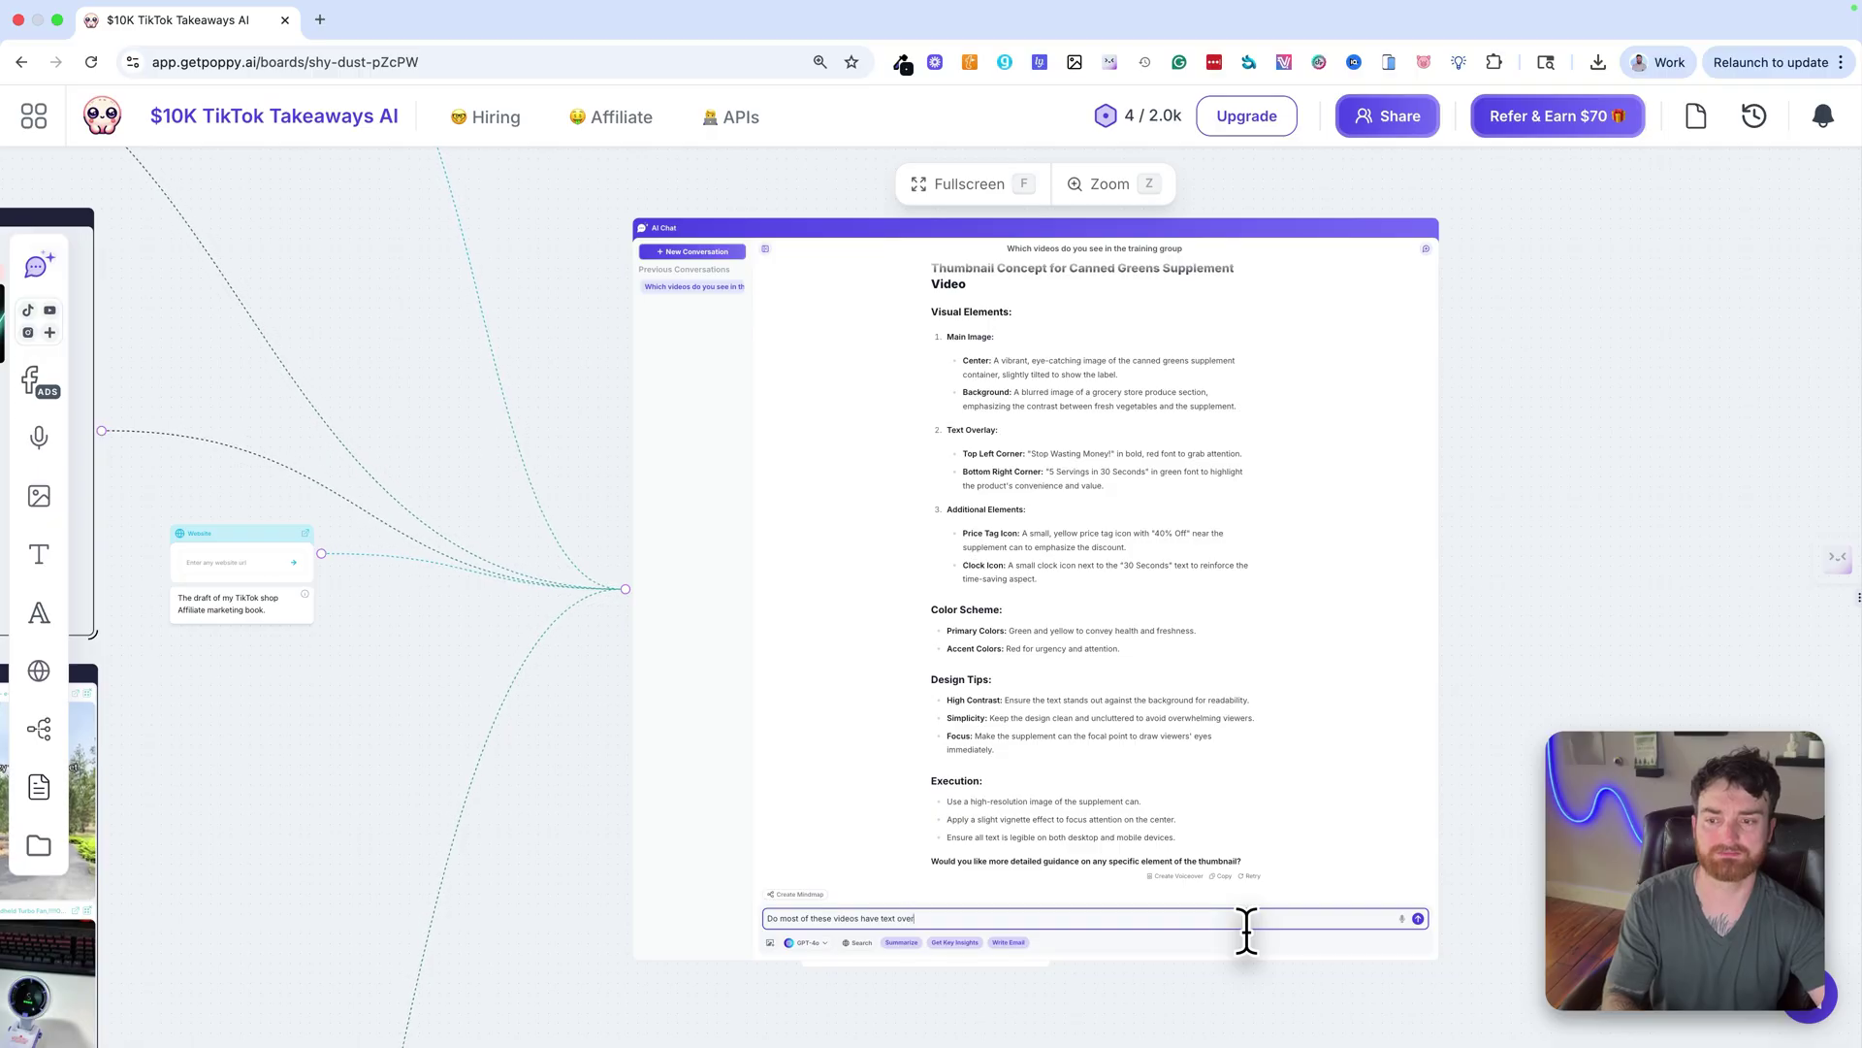
key(Return)
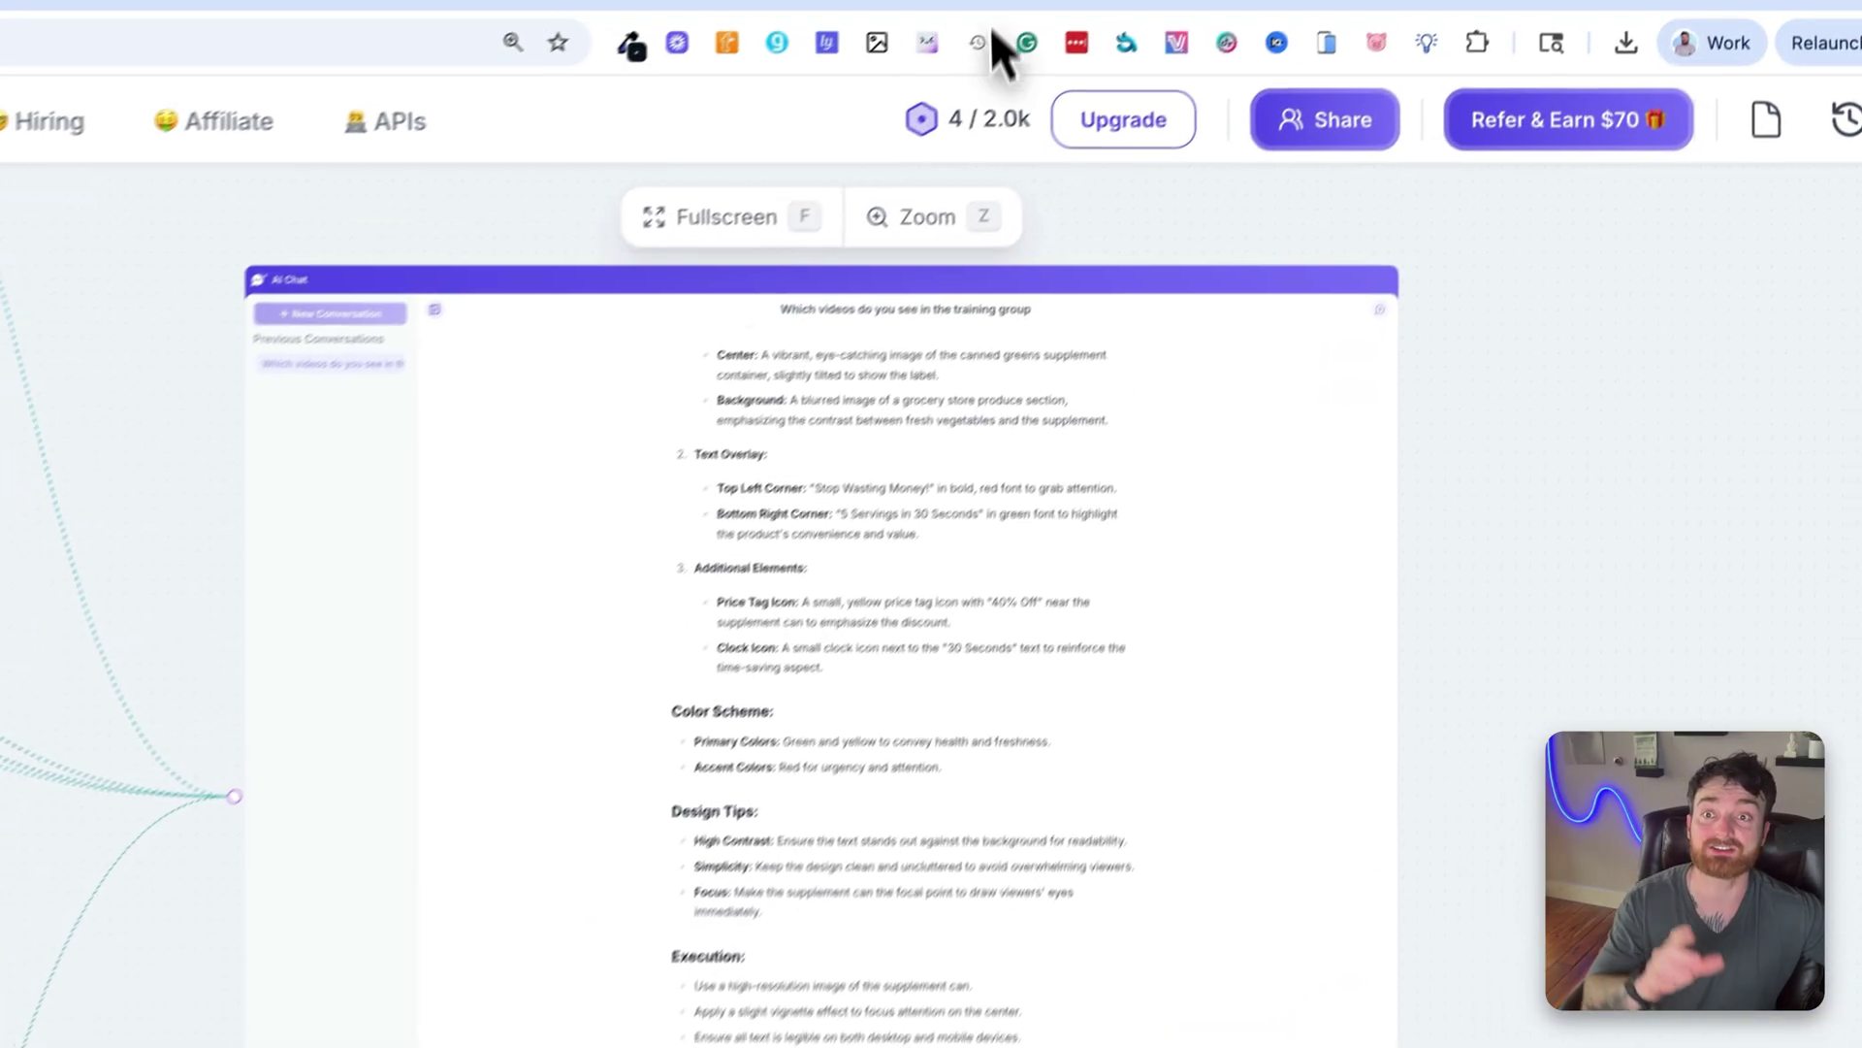
Check the monthly credits popover, then read through the chat's text-overlay answer.
mouse_move(1140, 115)
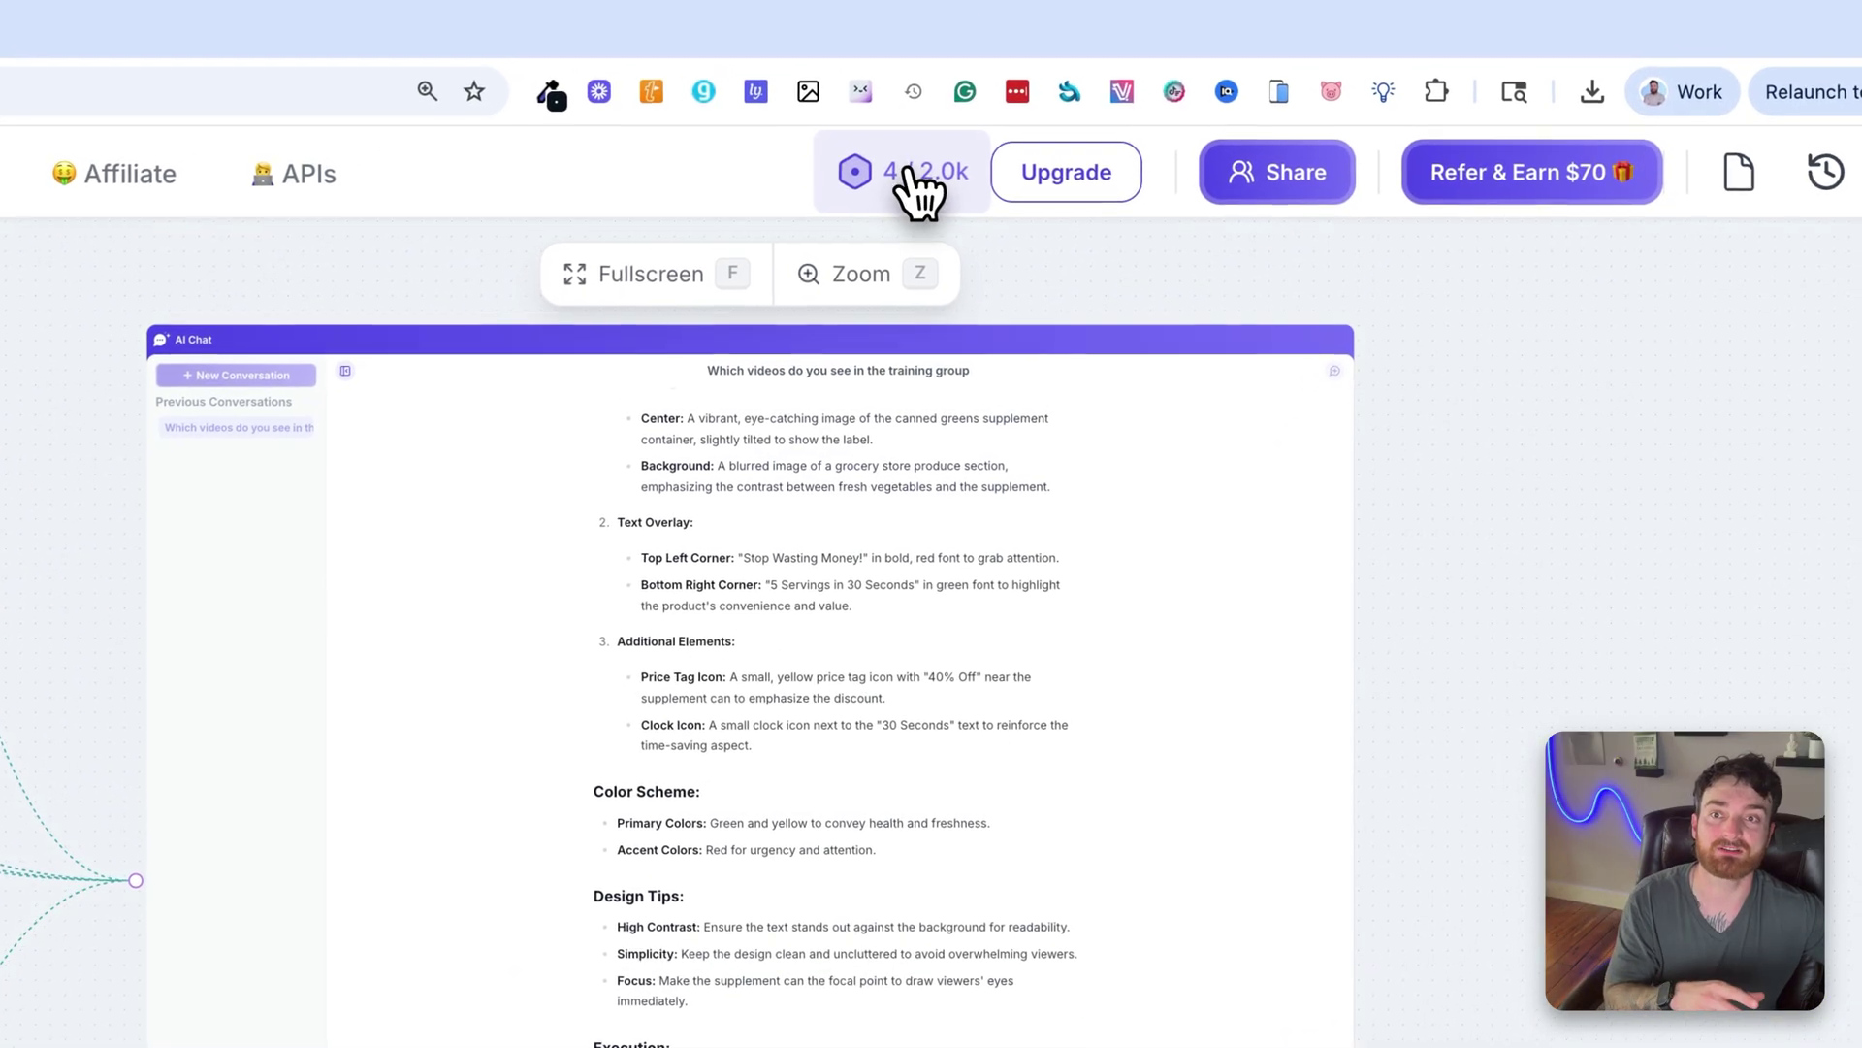
mouse_move(921, 173)
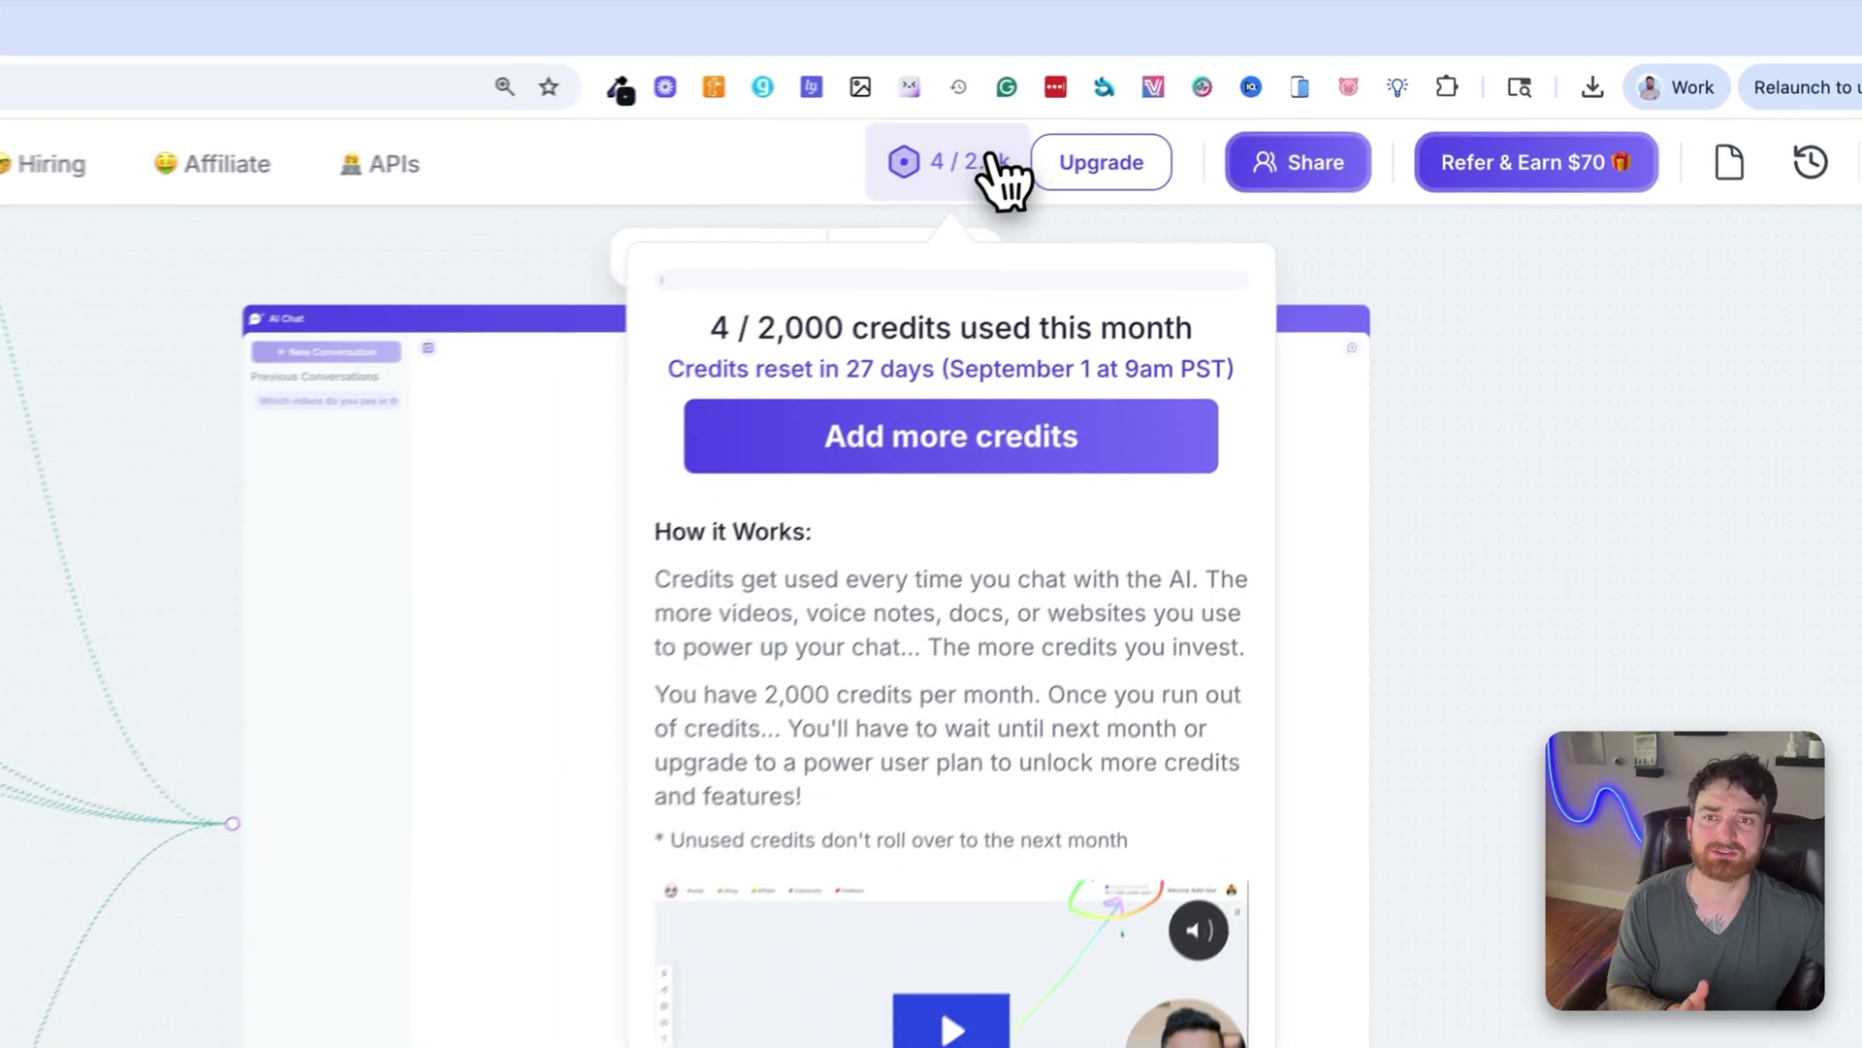
scroll(548, 555, down, 3)
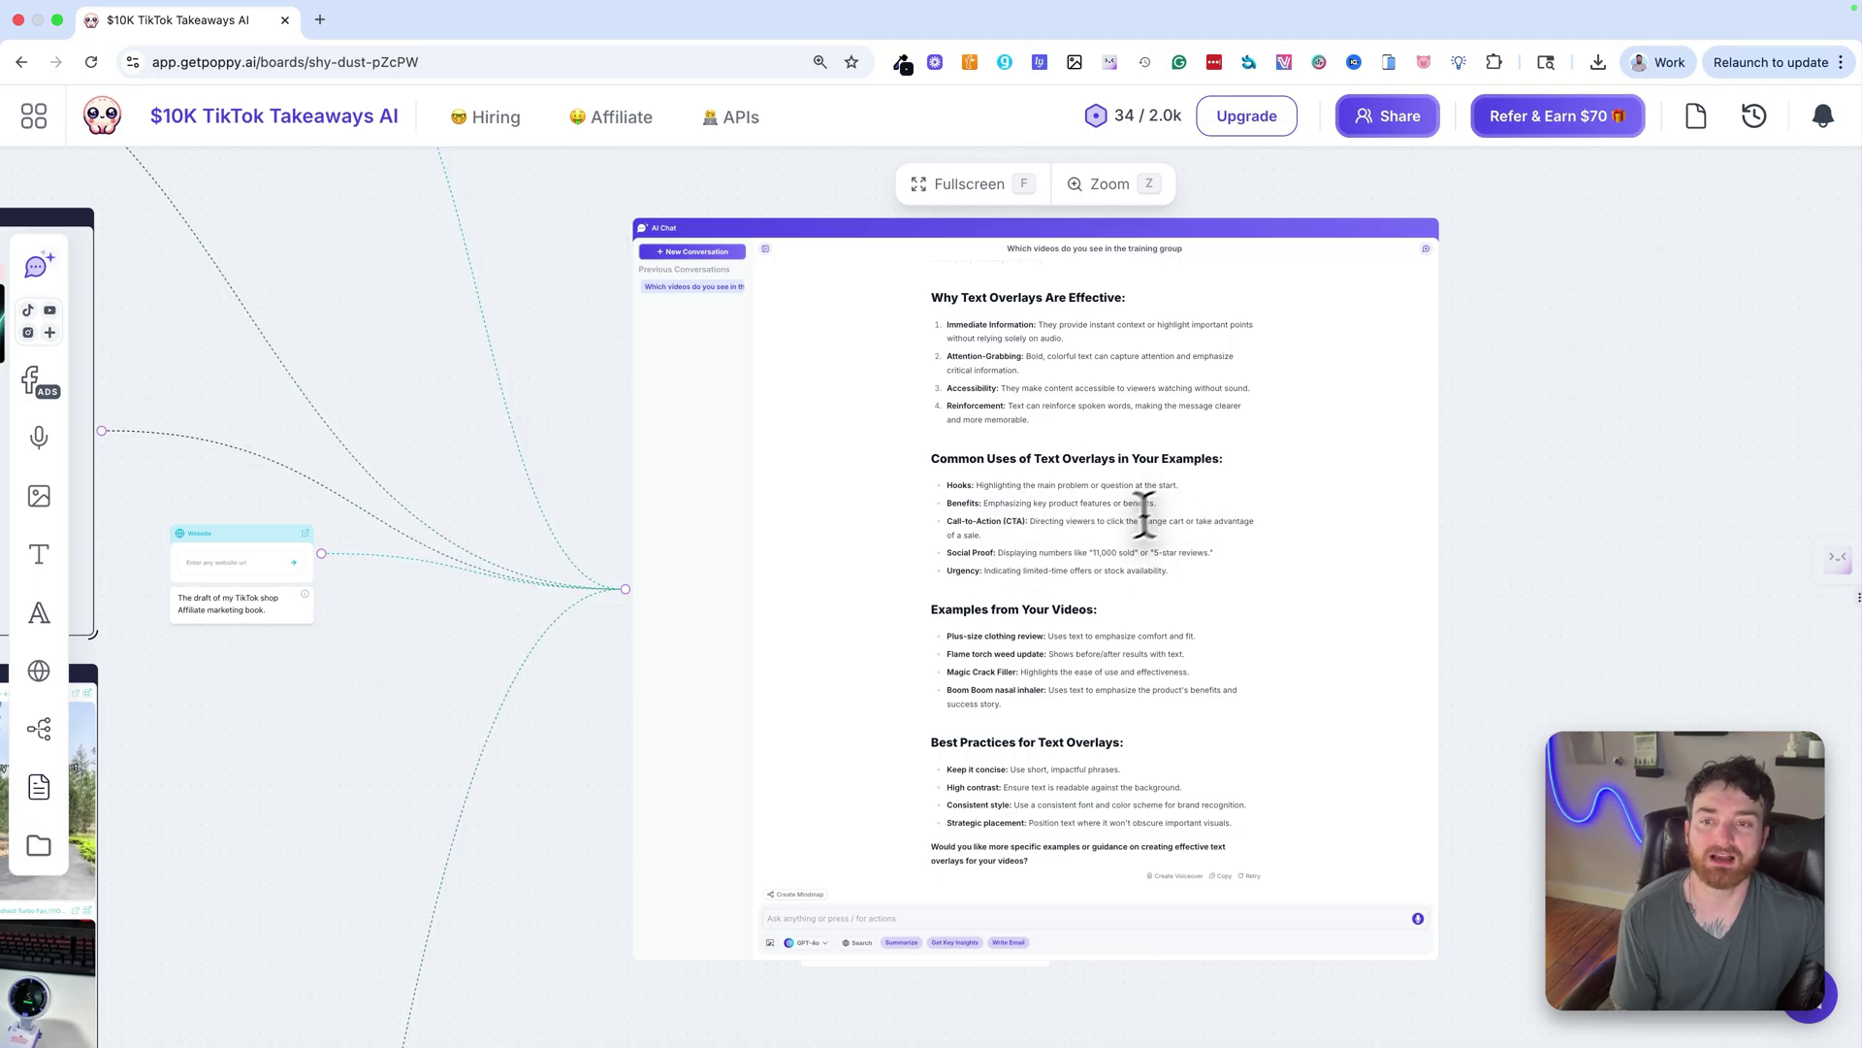
Ask the chat 'Give me a real example from these videos' and shrink the page to 90%.
drag(983, 535, 1198, 521)
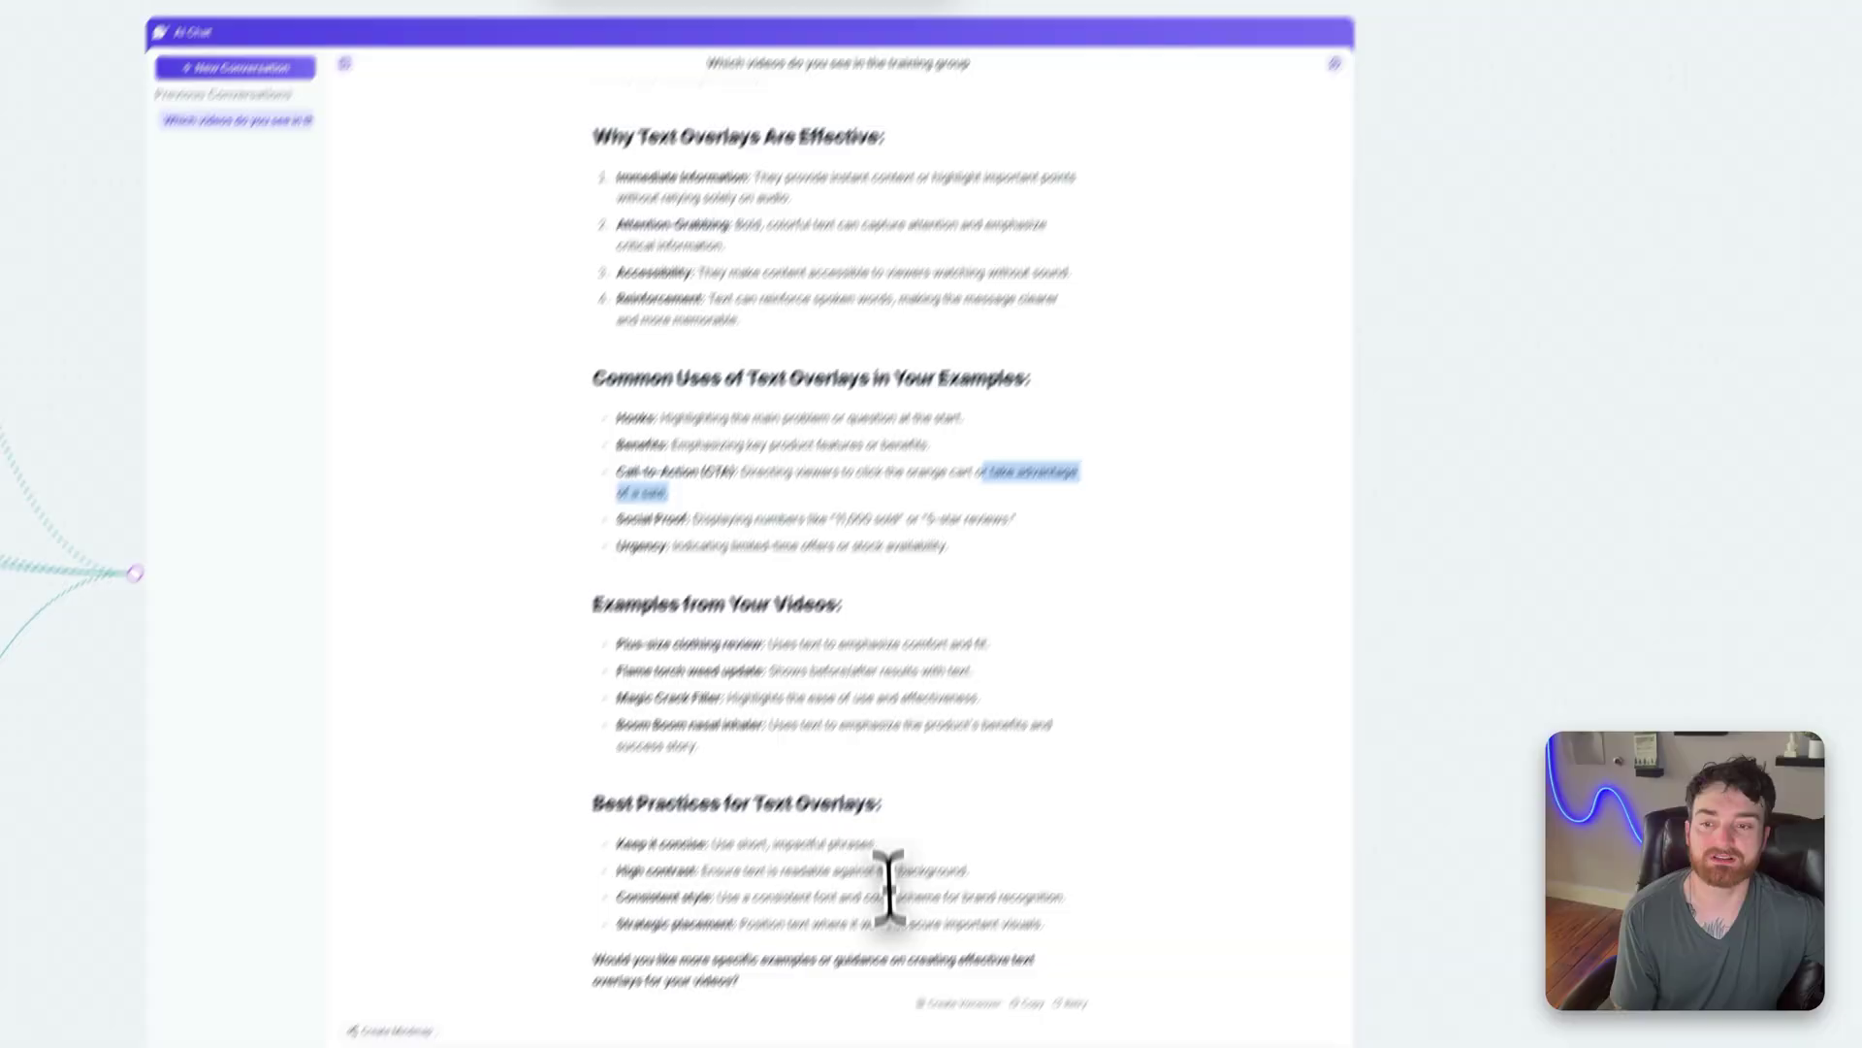
click(915, 853)
text(Give)
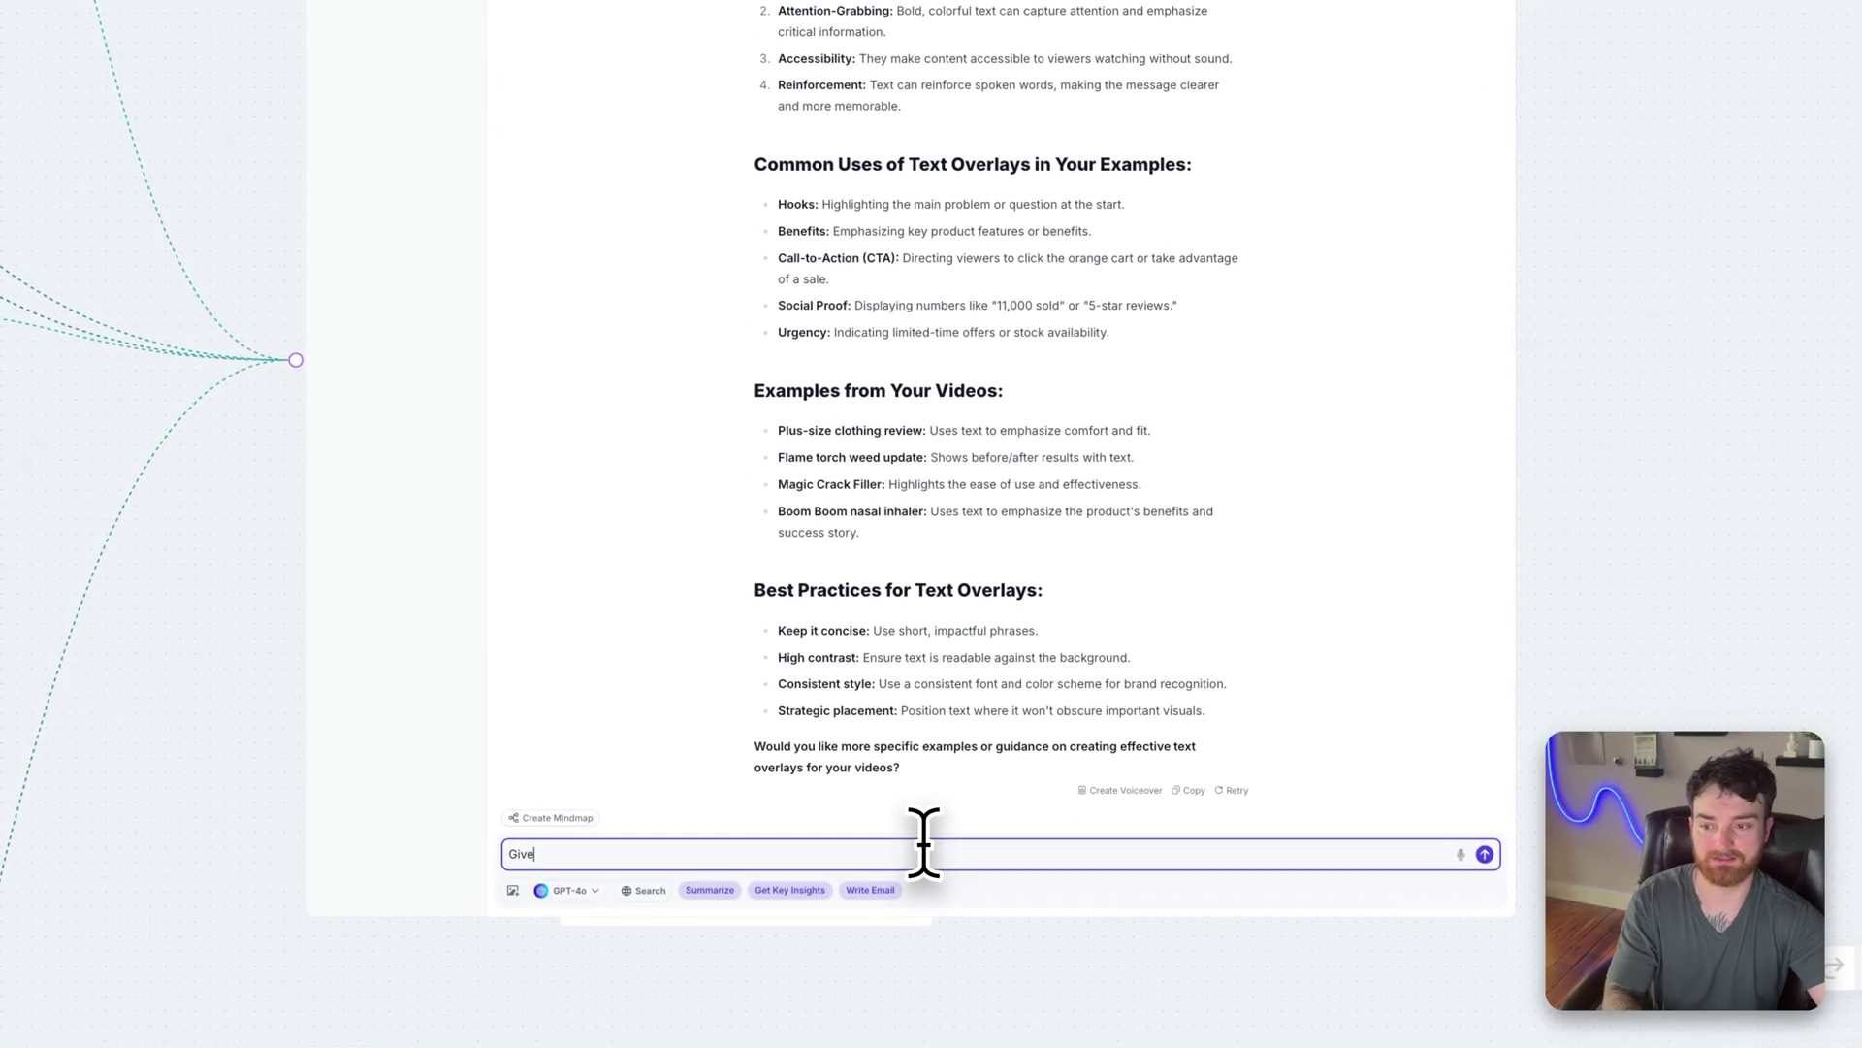
text( me a real example from these)
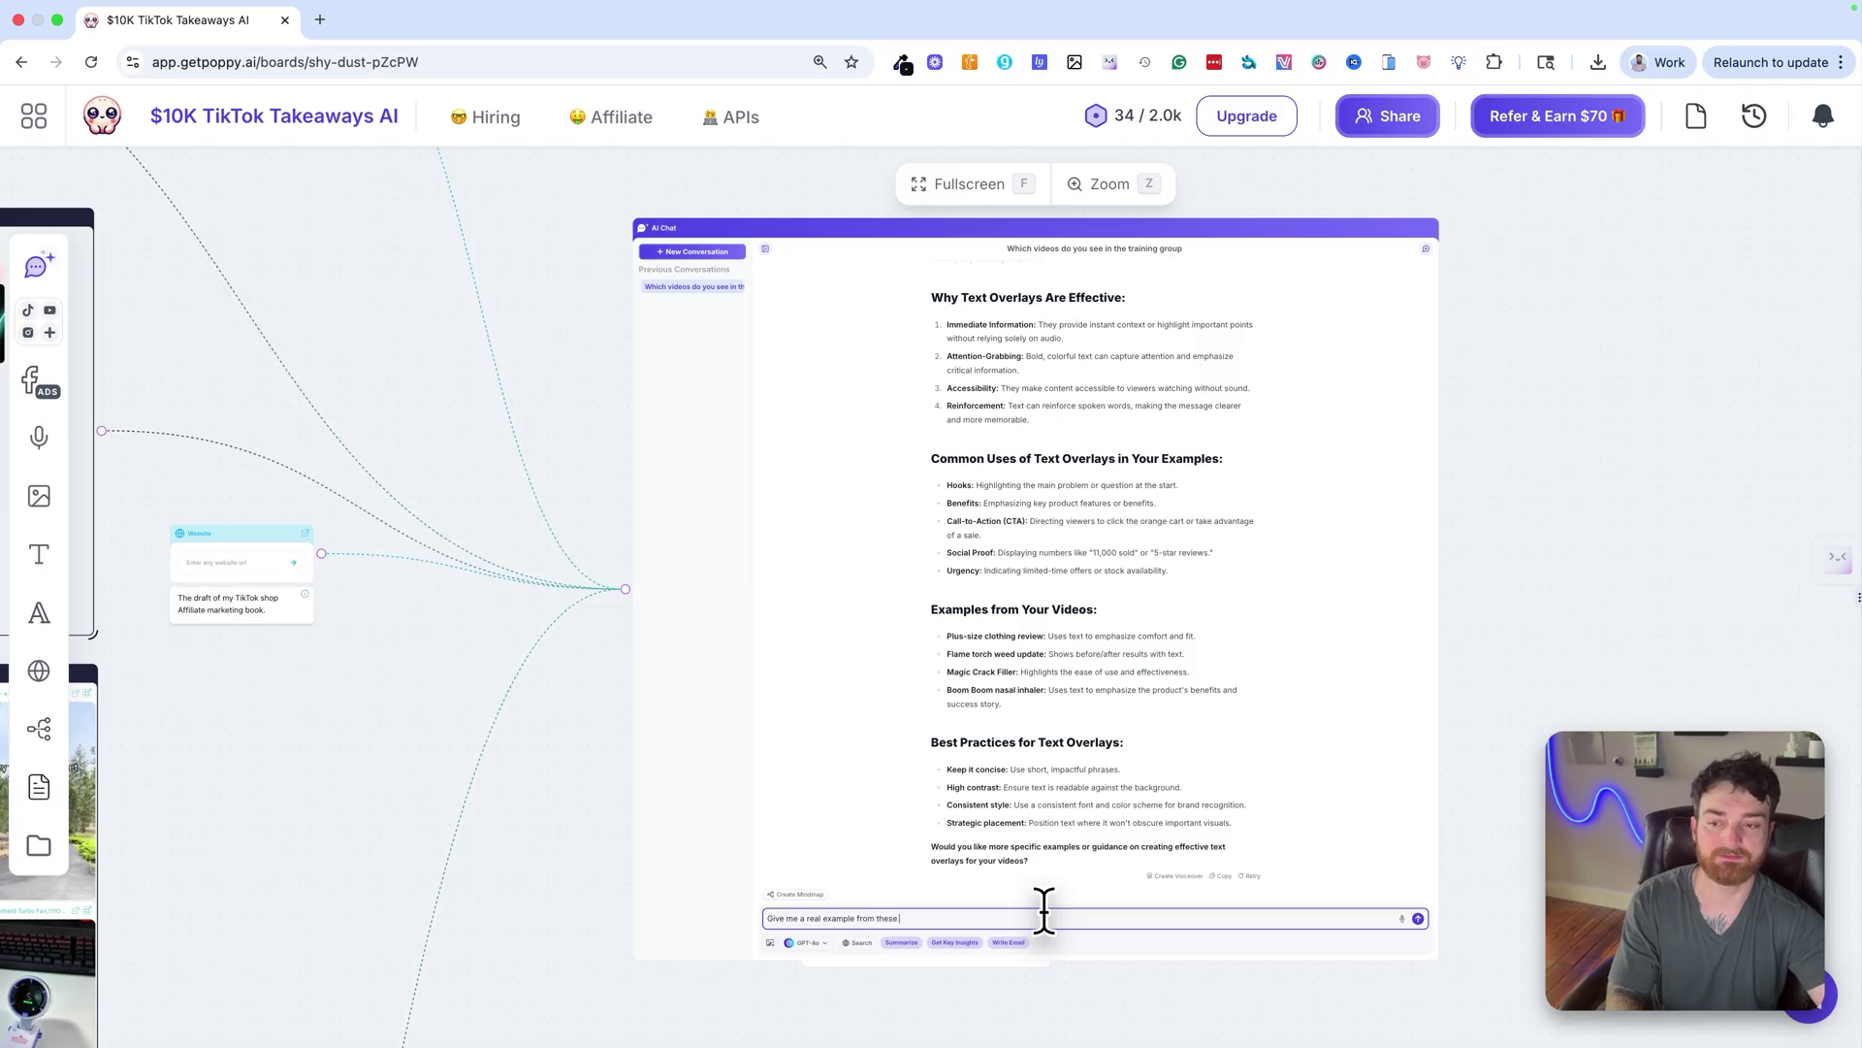
text(videos)
key(Return)
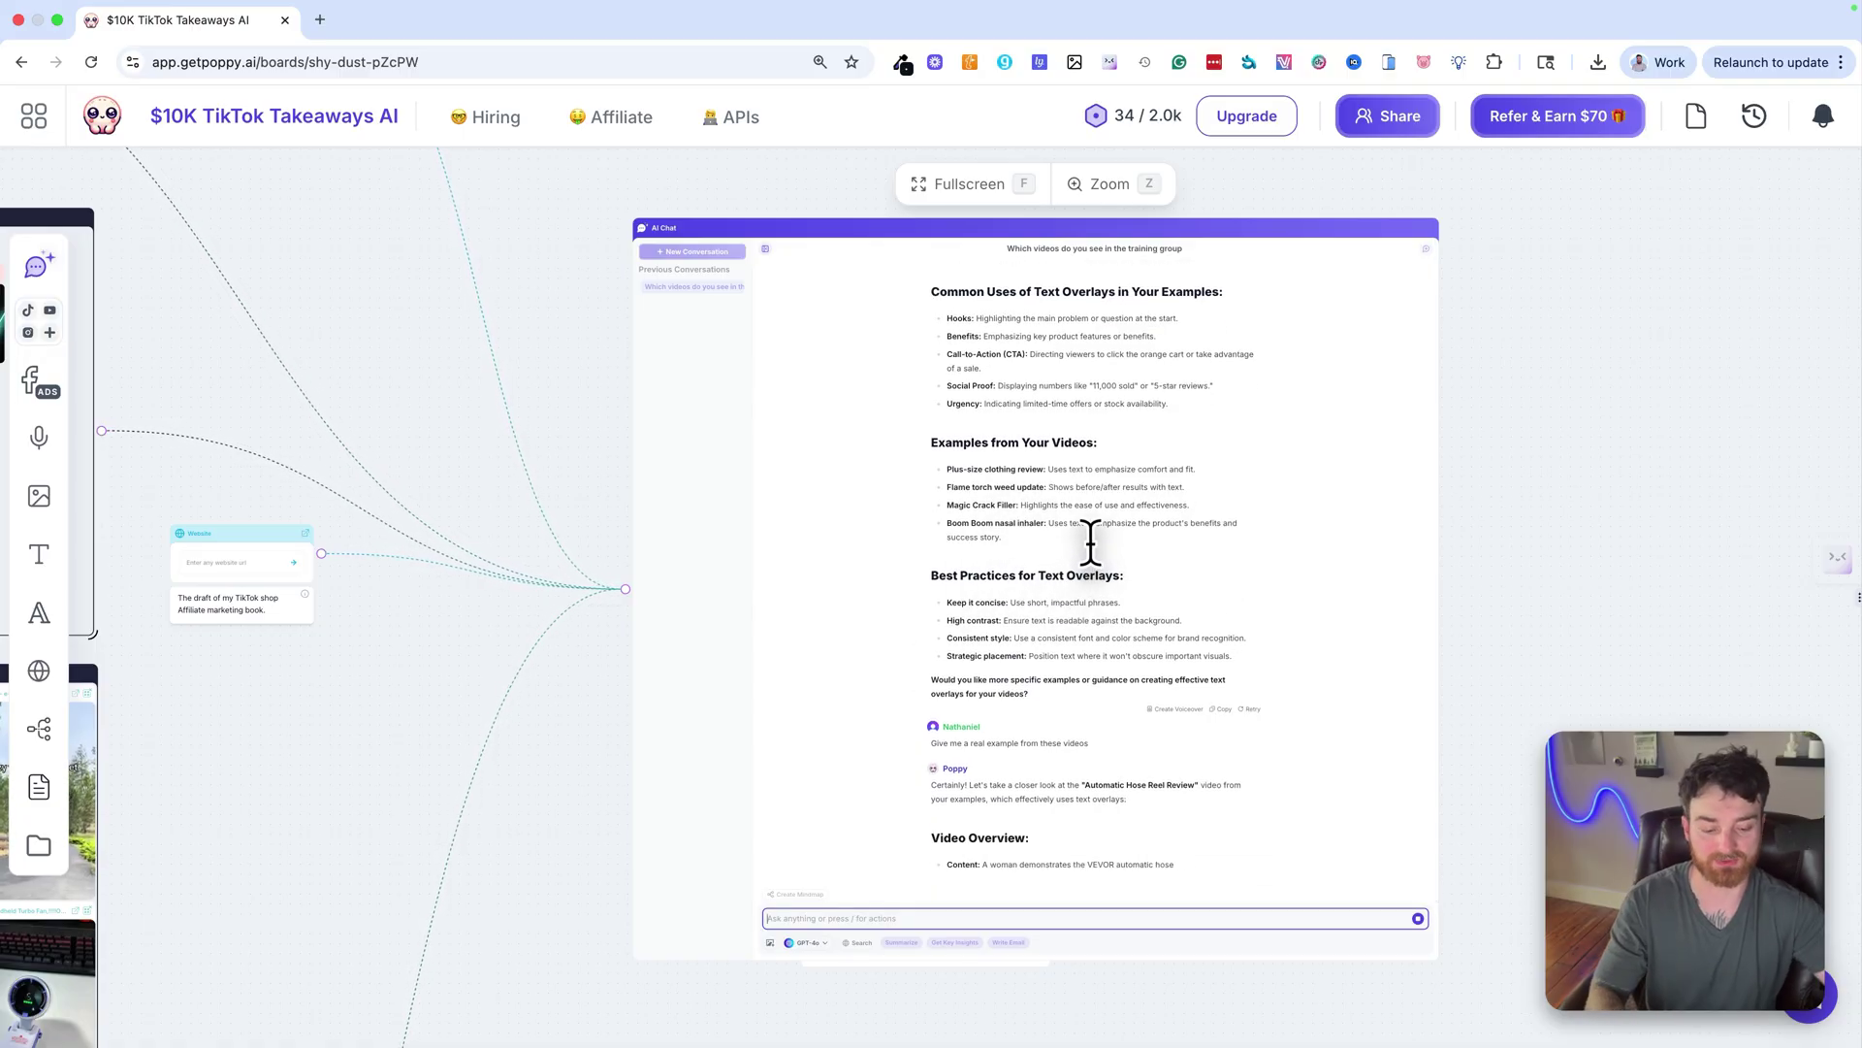
key(super+minus)
key(super+minus)
key(super+minus)
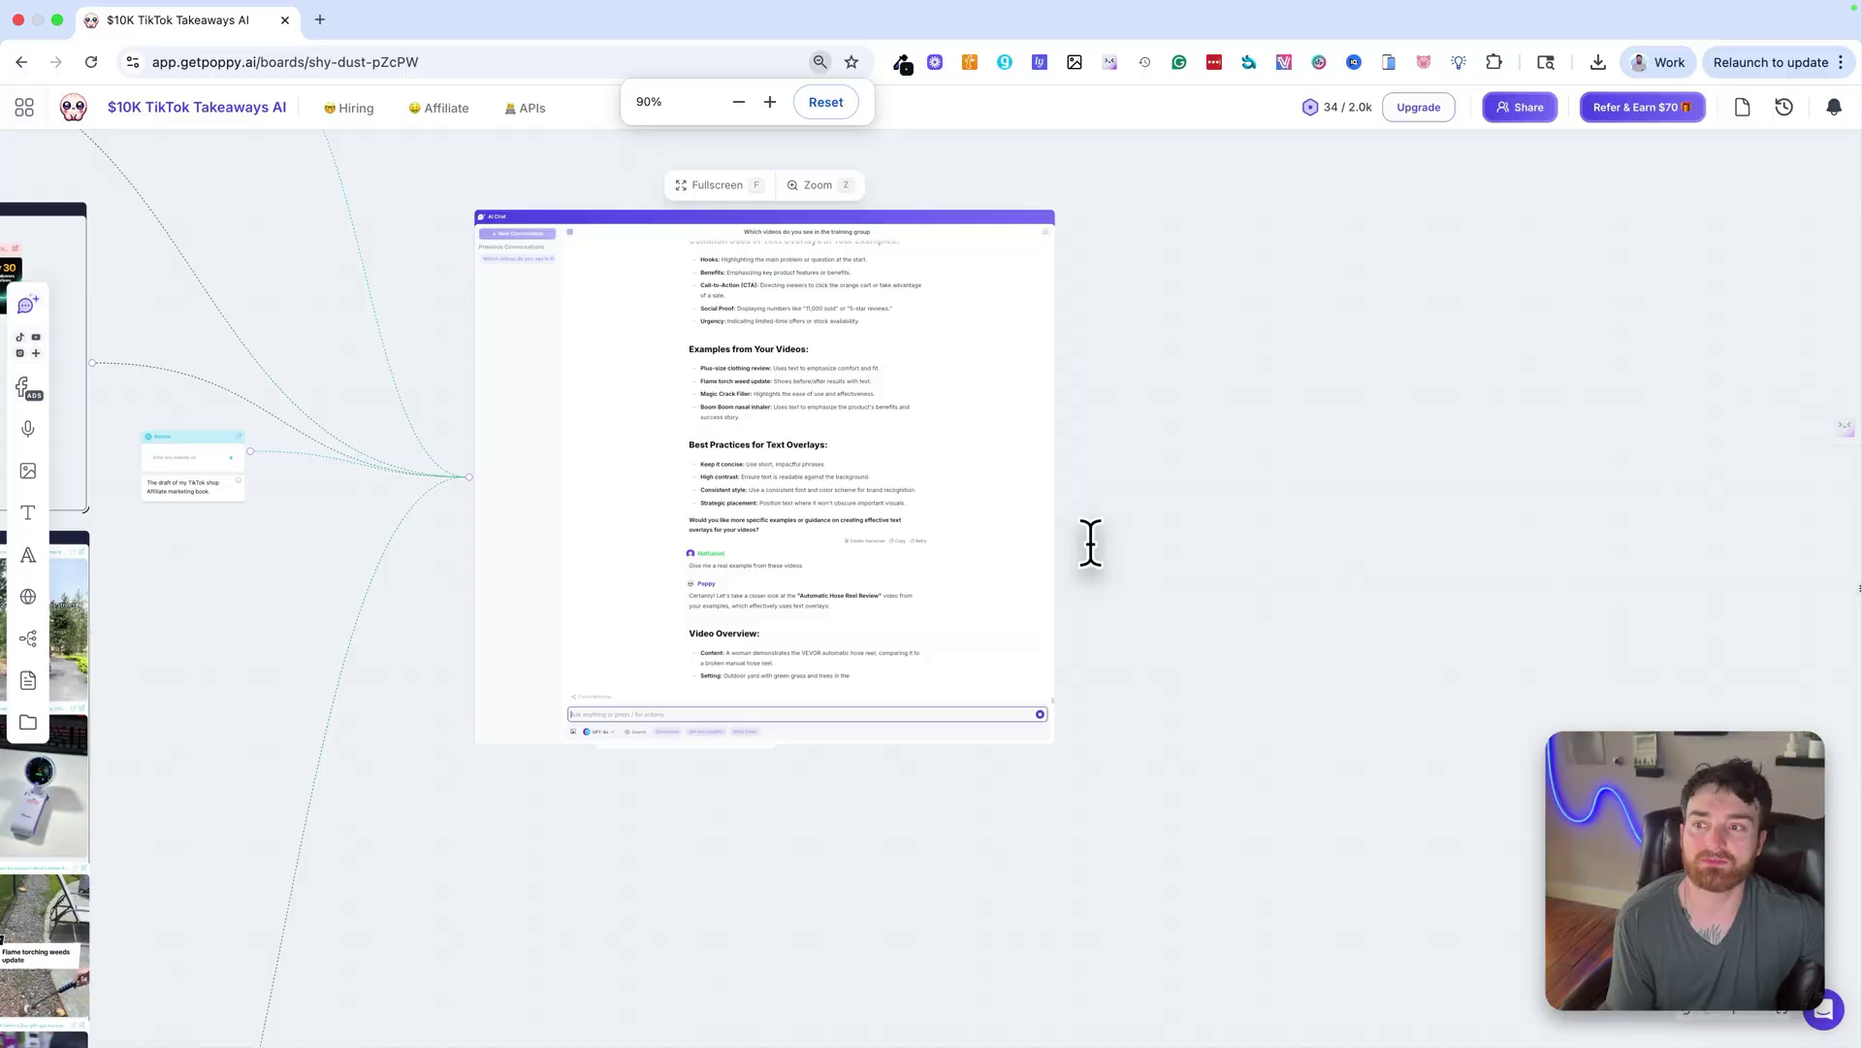
Zoom out to view the whole TikTok board, then return to All Boards.
key(super+minus)
key(super+minus)
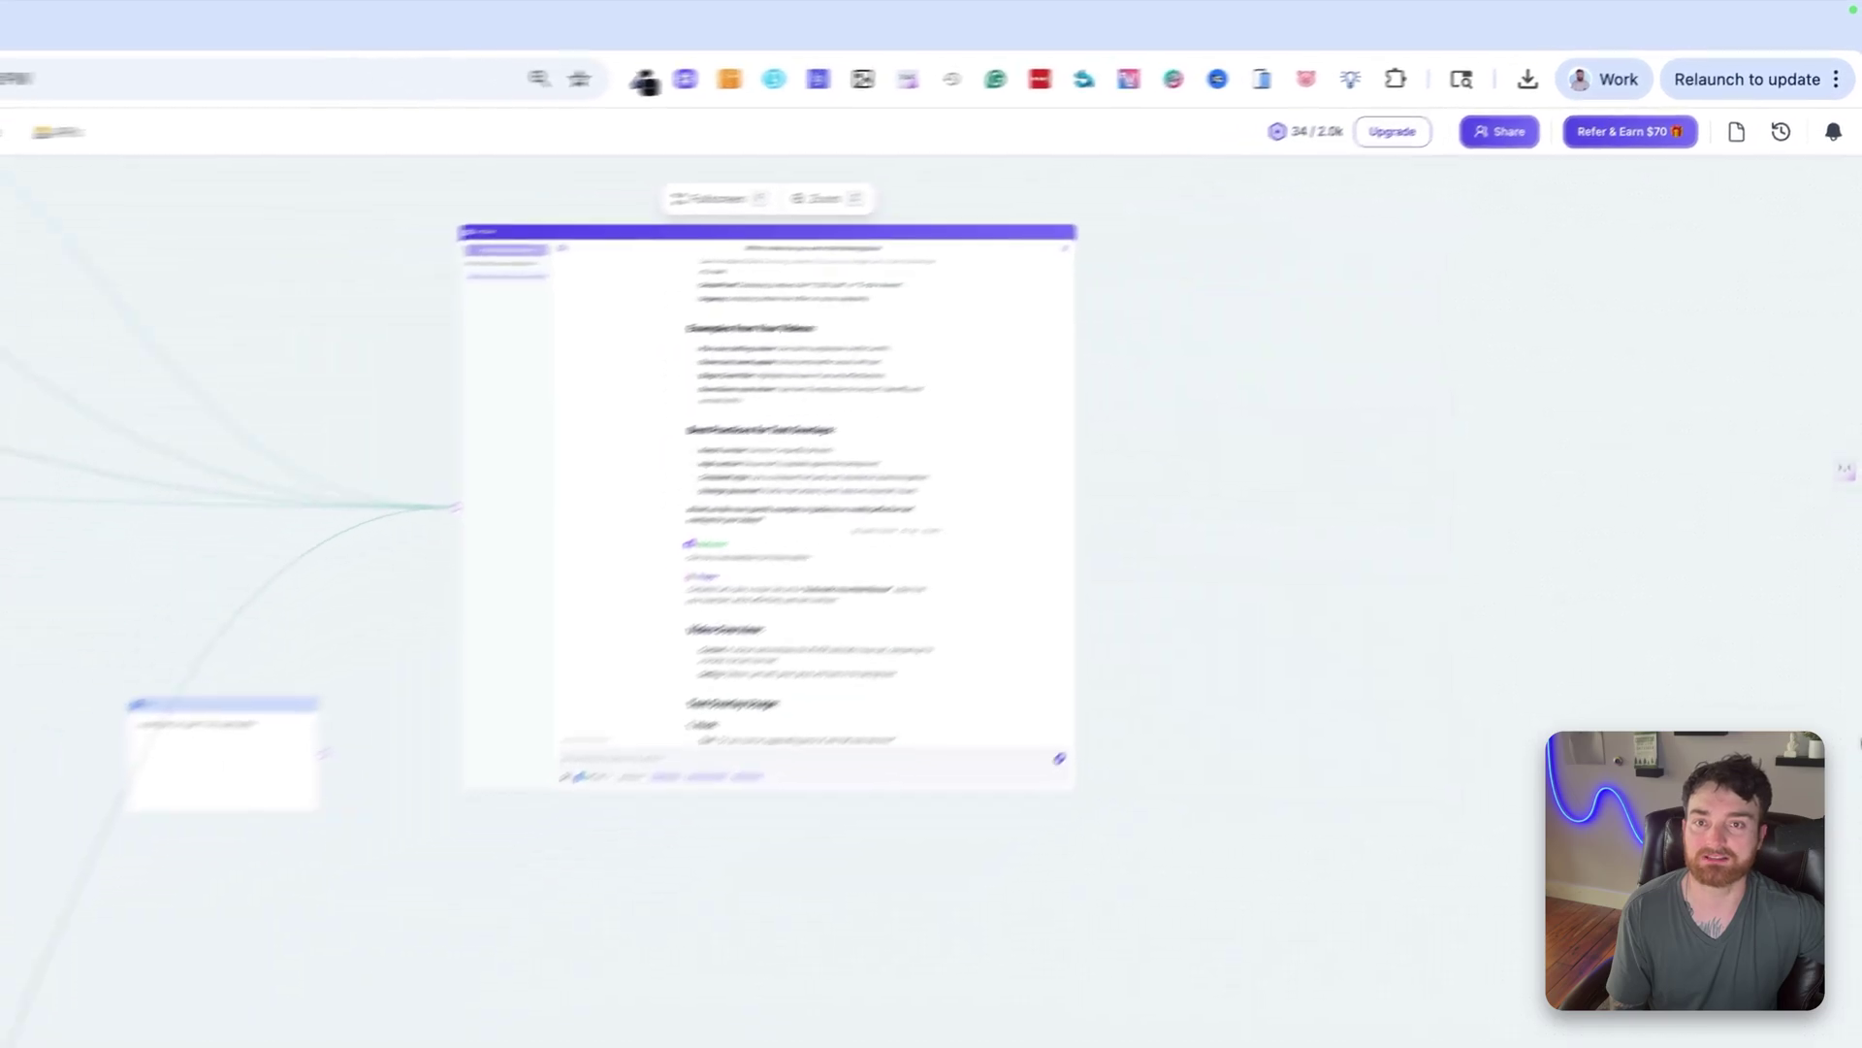
scroll(845, 829, left, 5)
scroll(845, 829, down, 3)
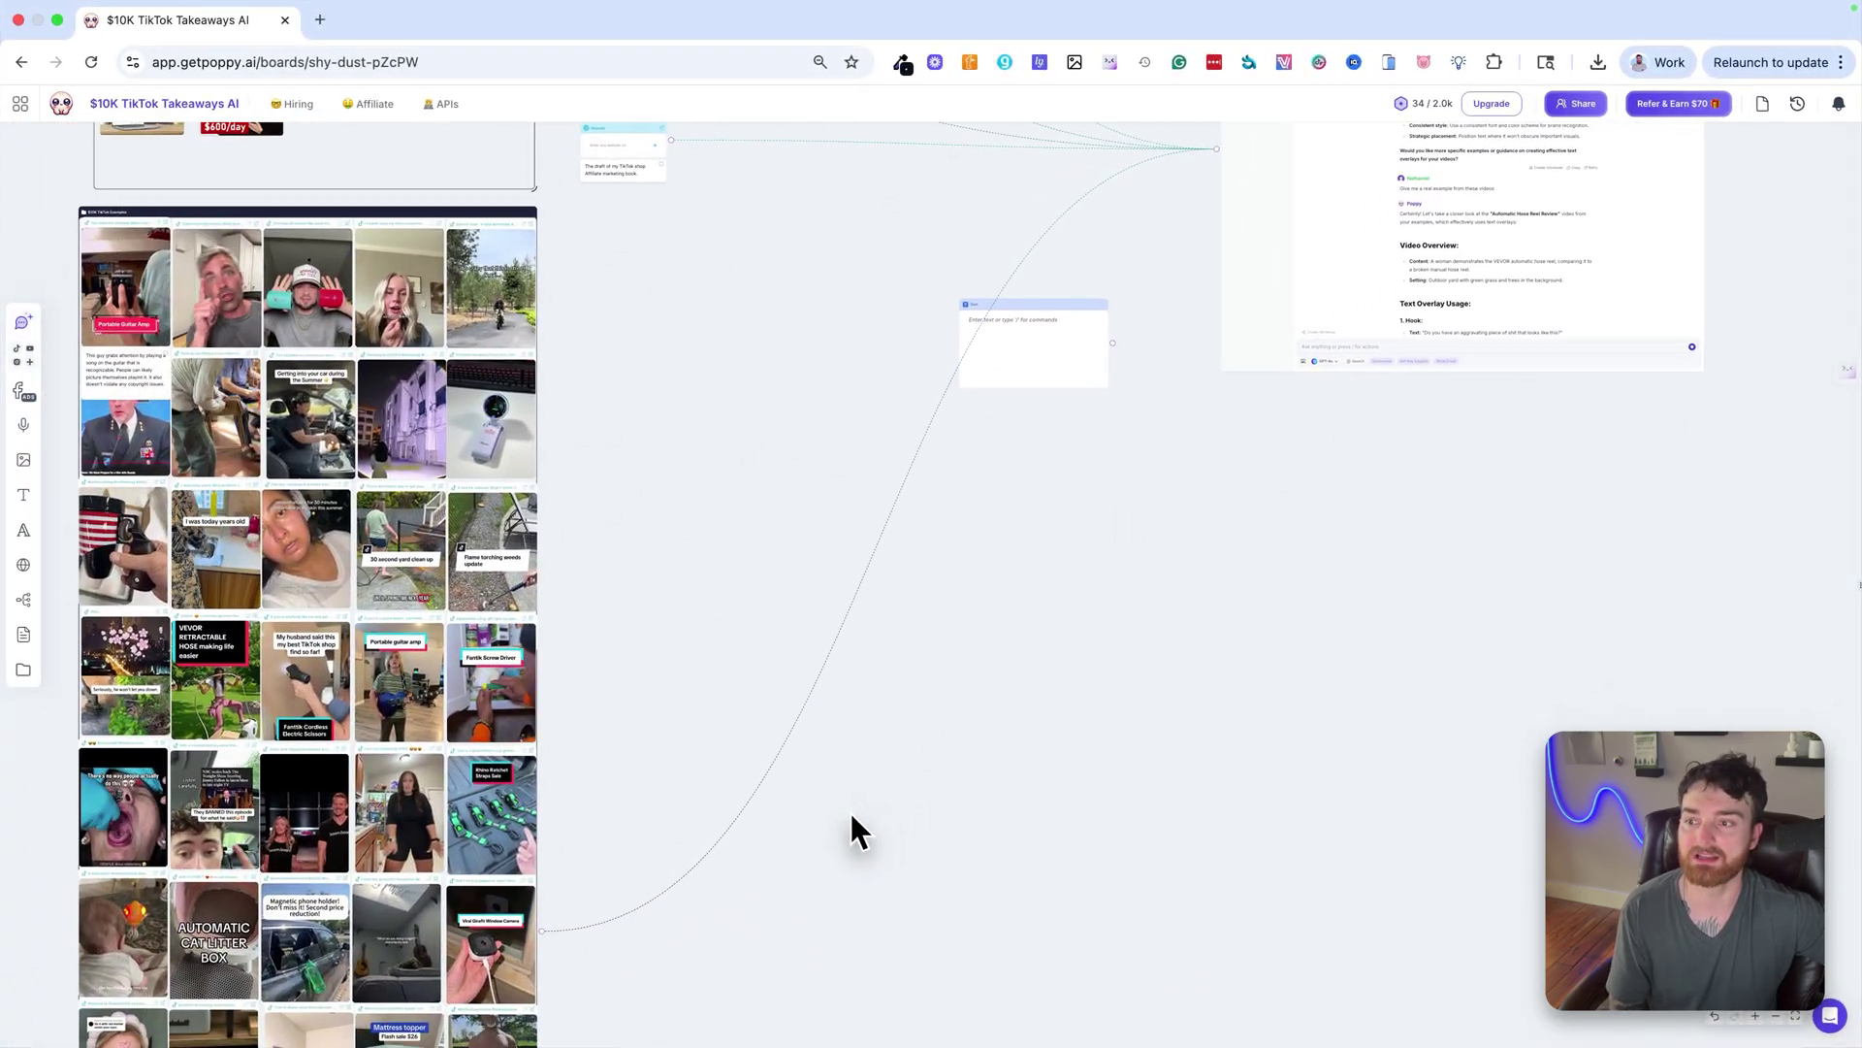
scroll(853, 817, down, 5)
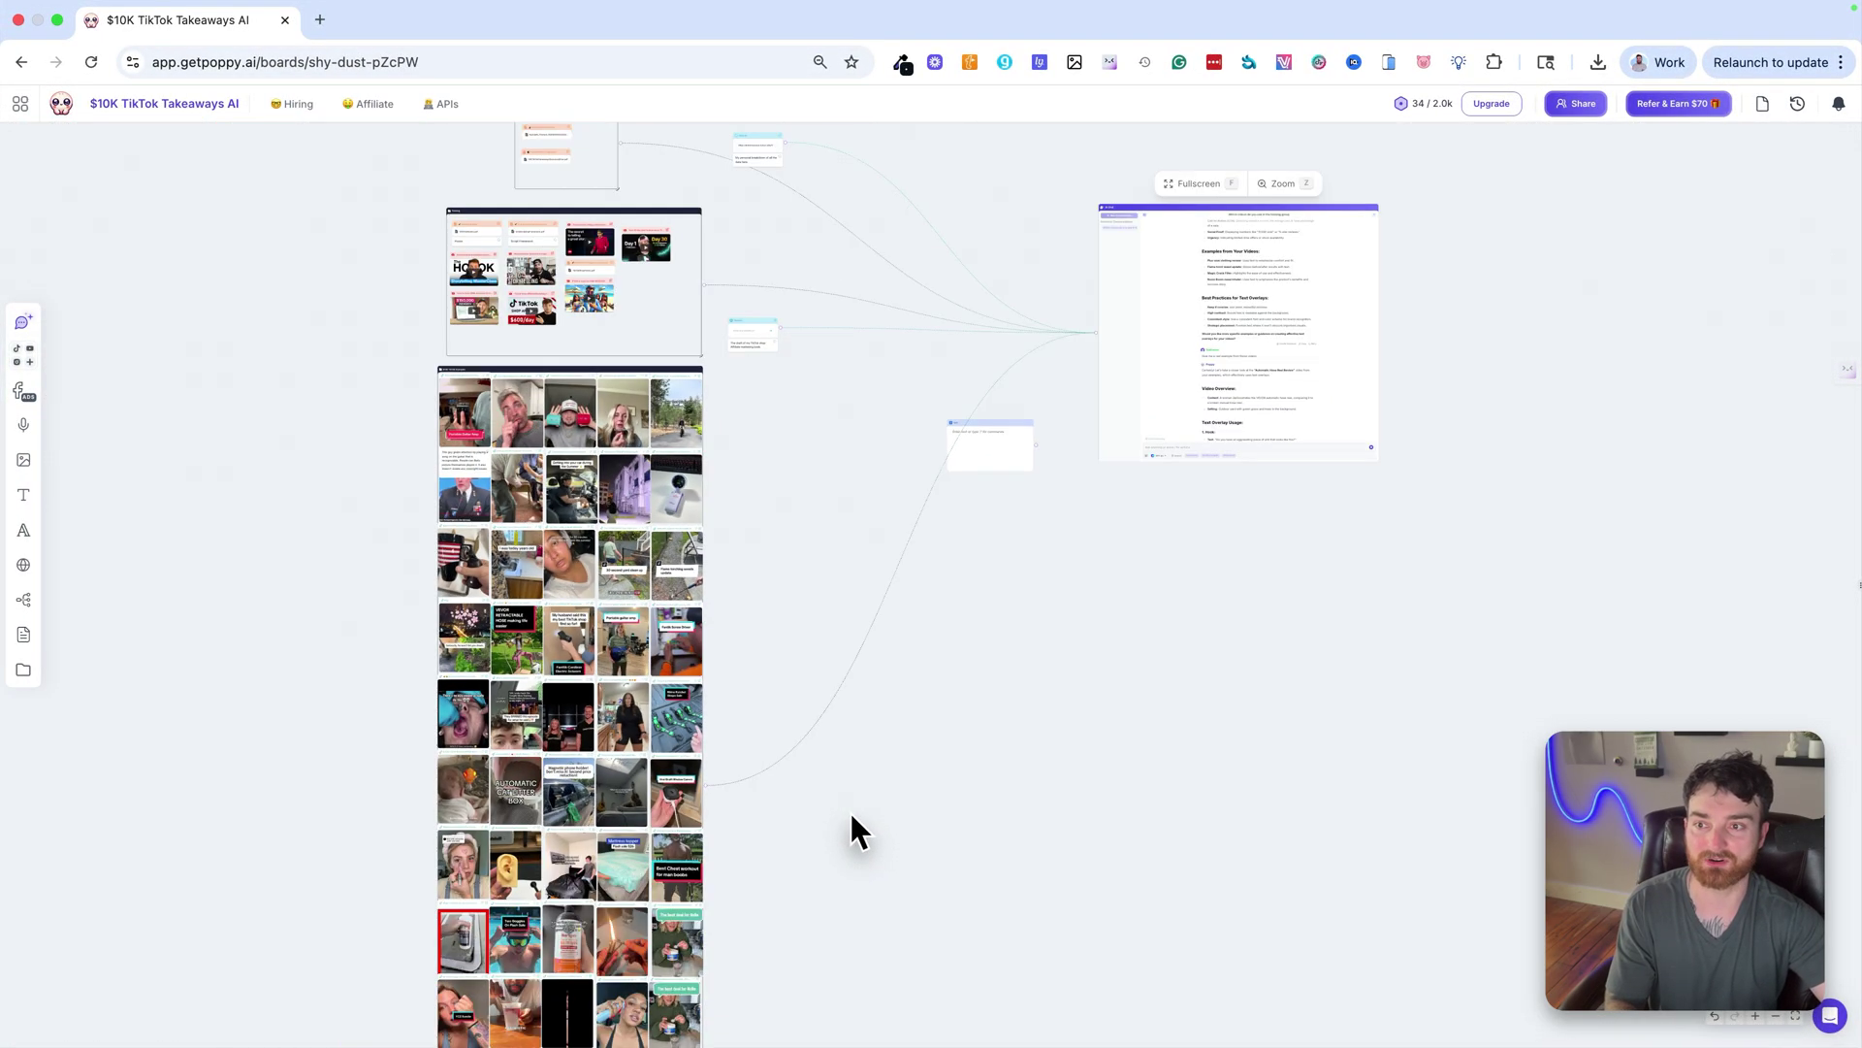
scroll(853, 817, down, 2)
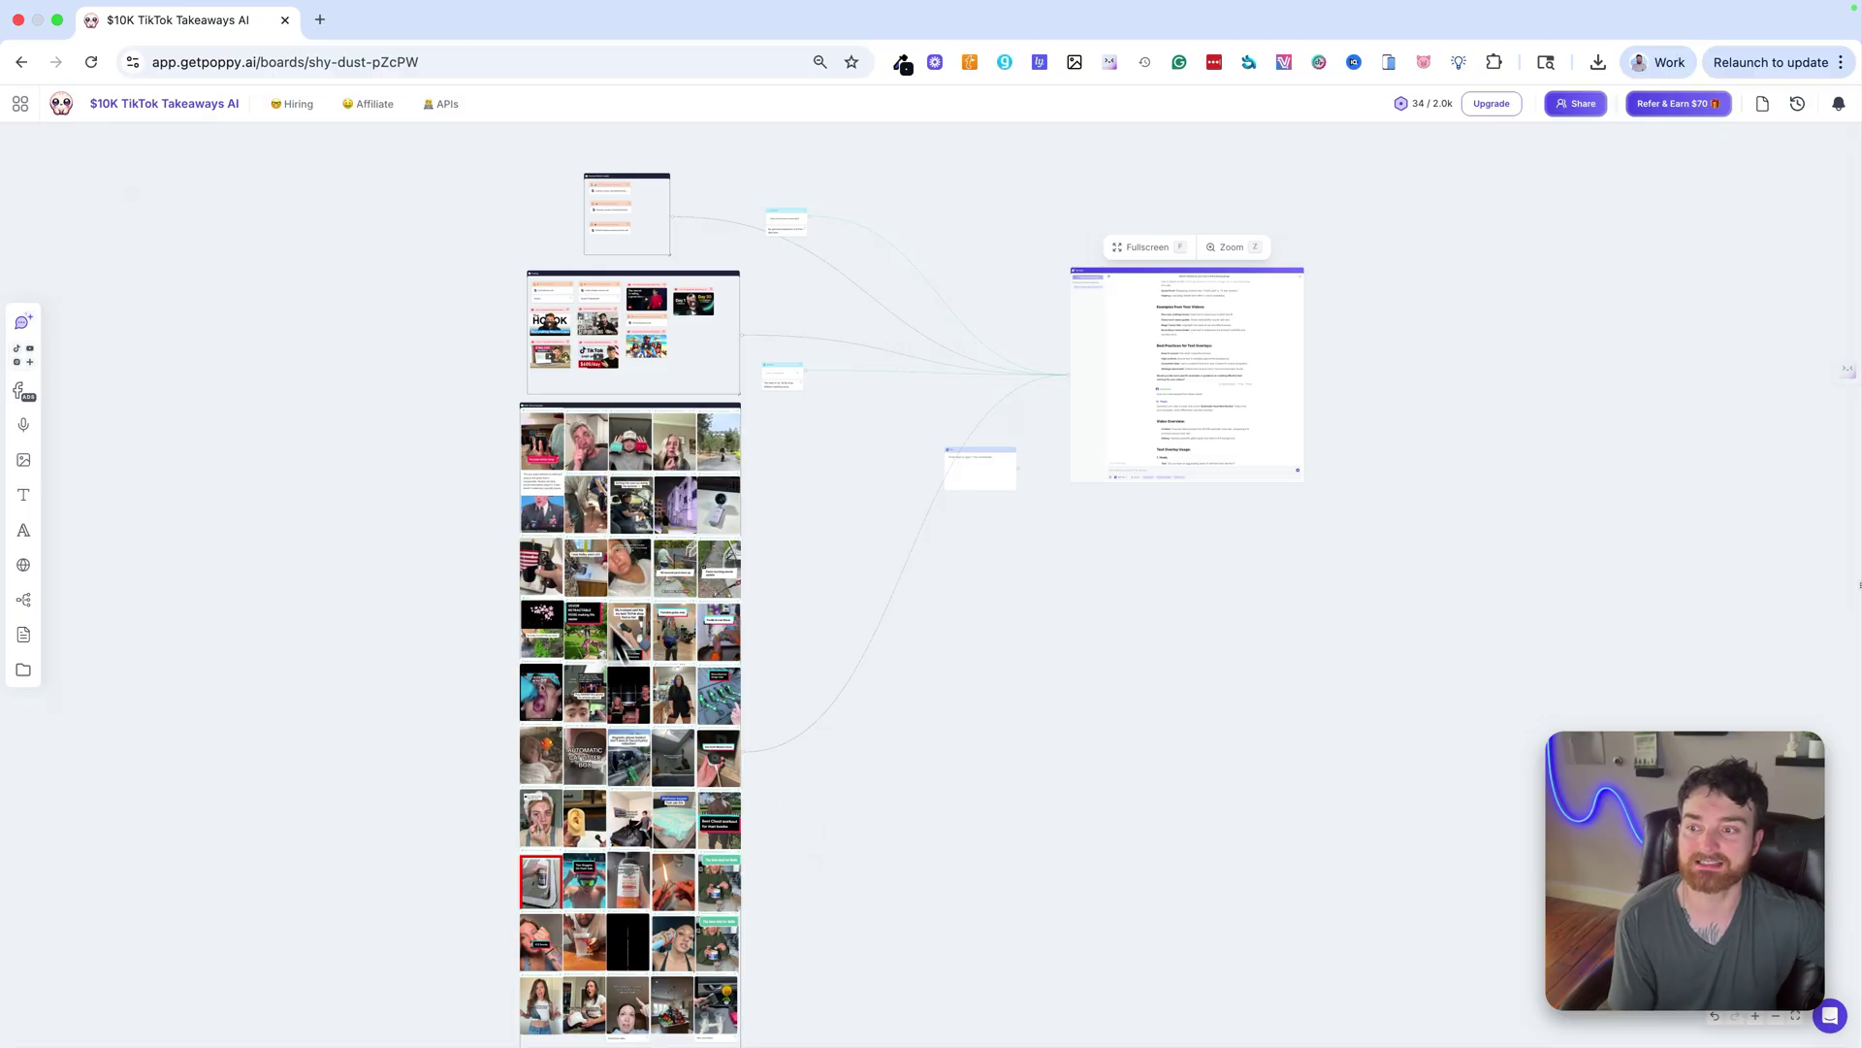
scroll(719, 757, down, 3)
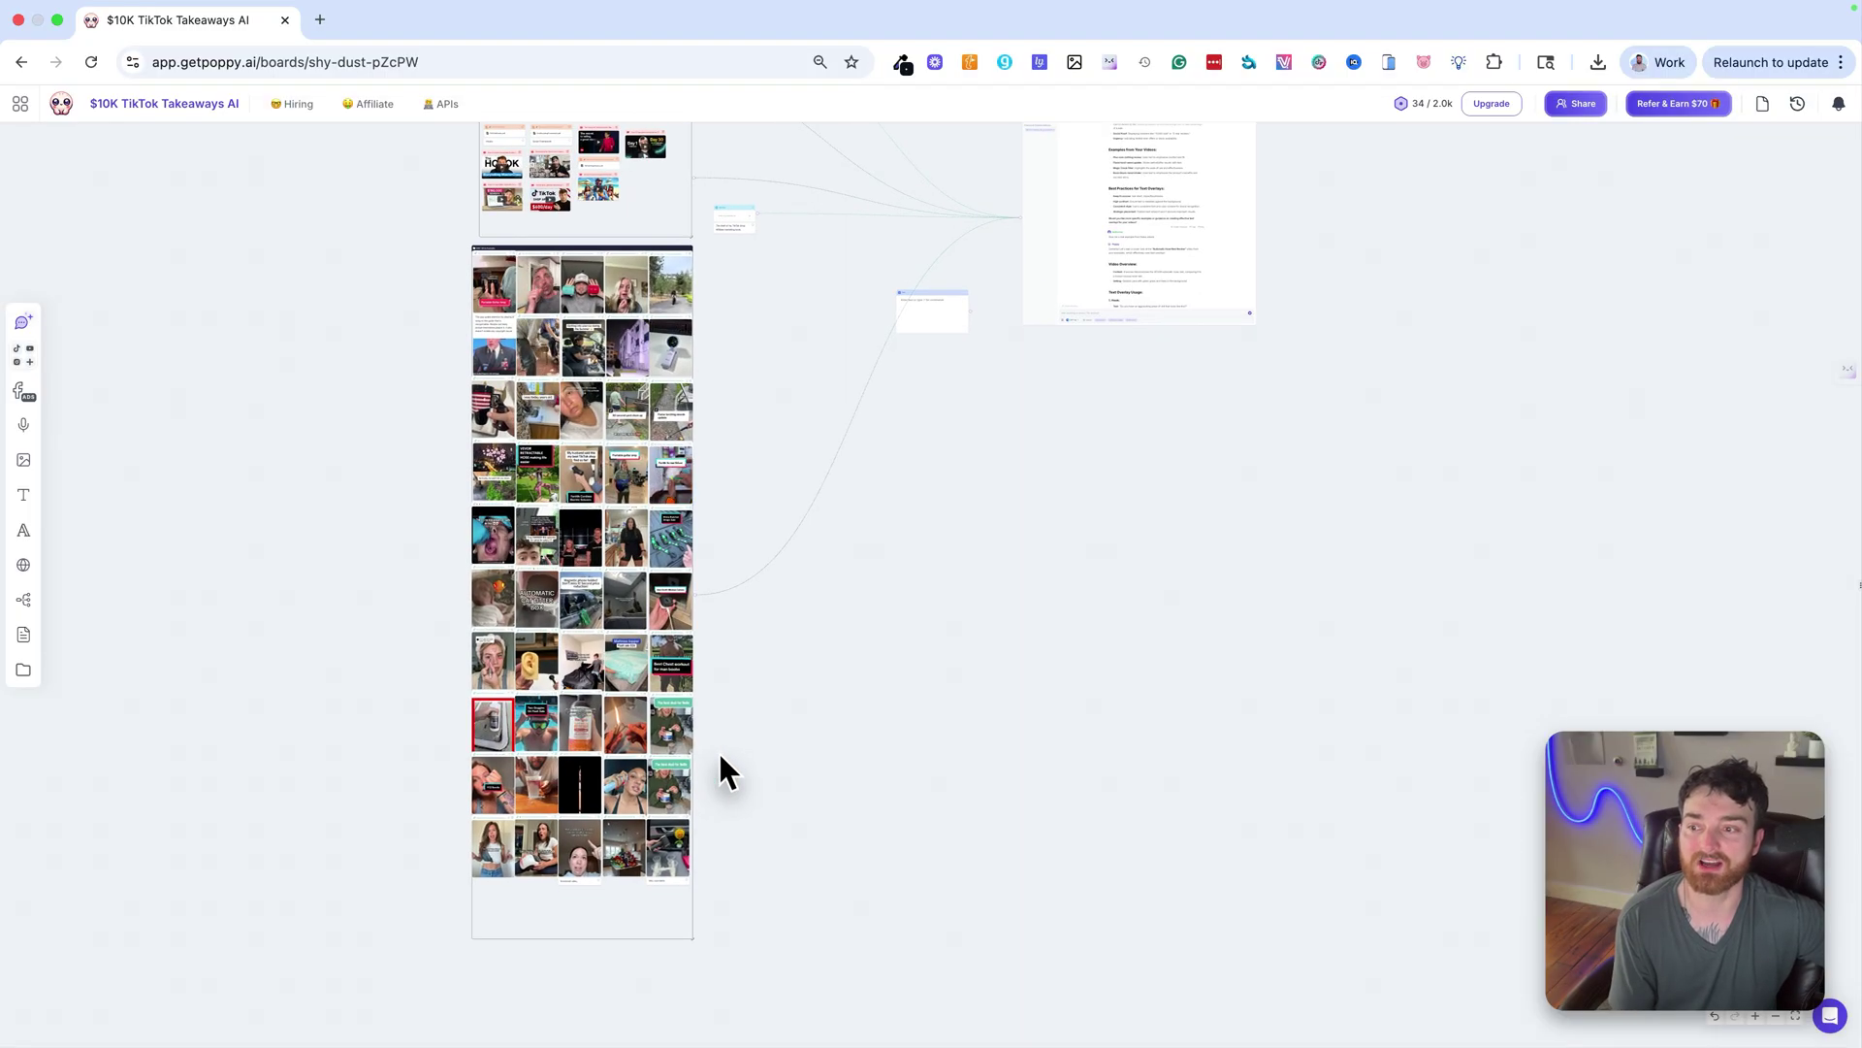
scroll(721, 756, up, 4)
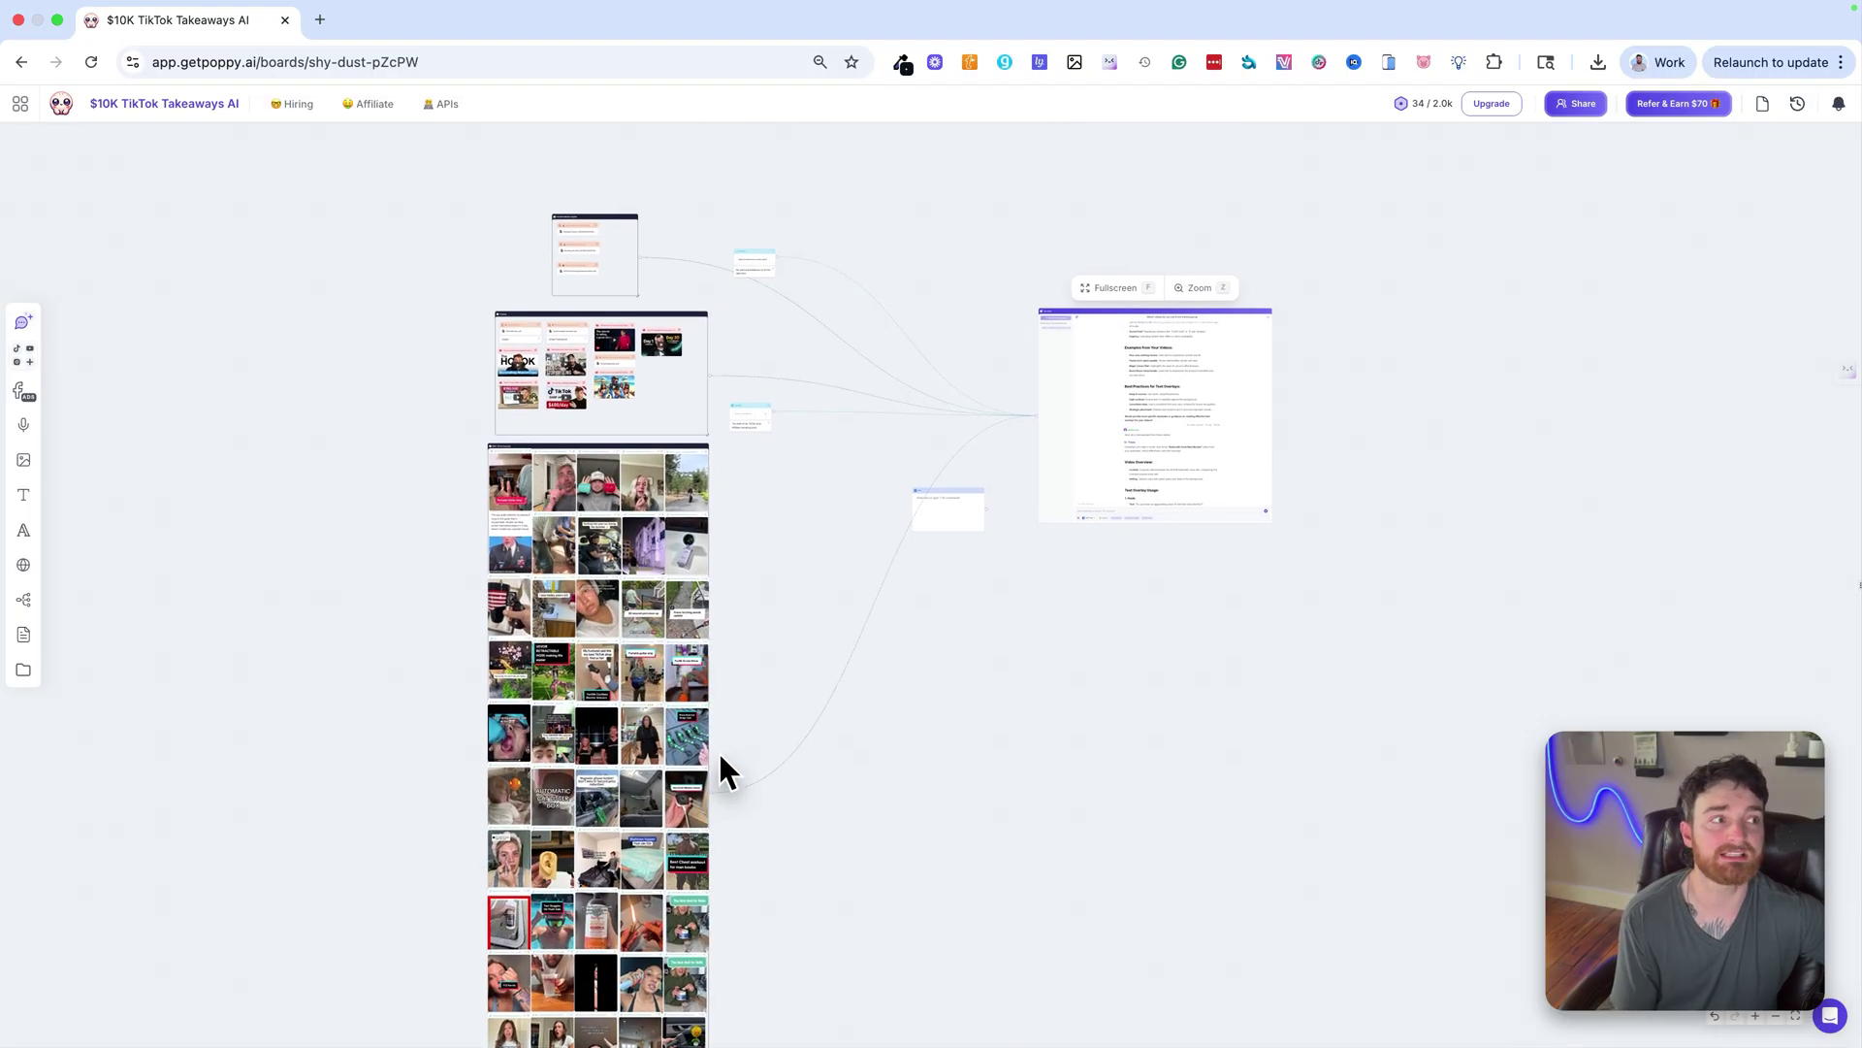
scroll(779, 388, down, 2)
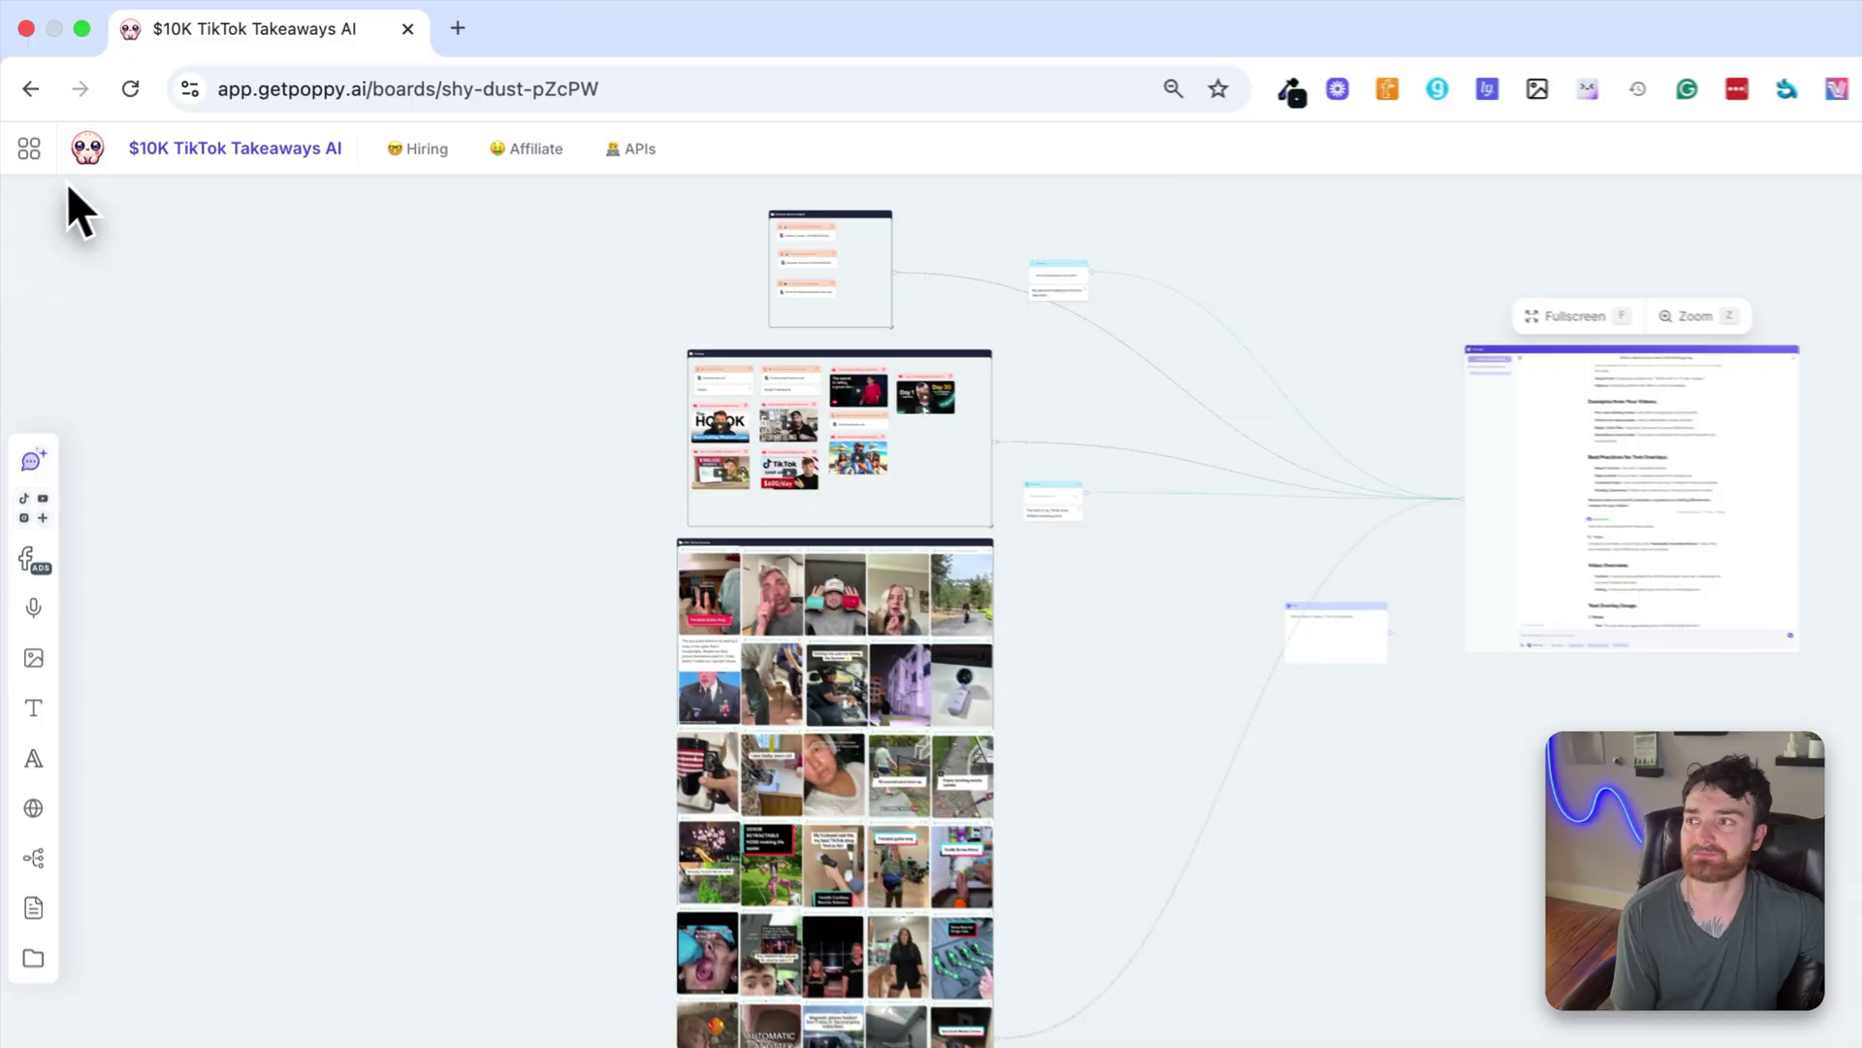
click(90, 160)
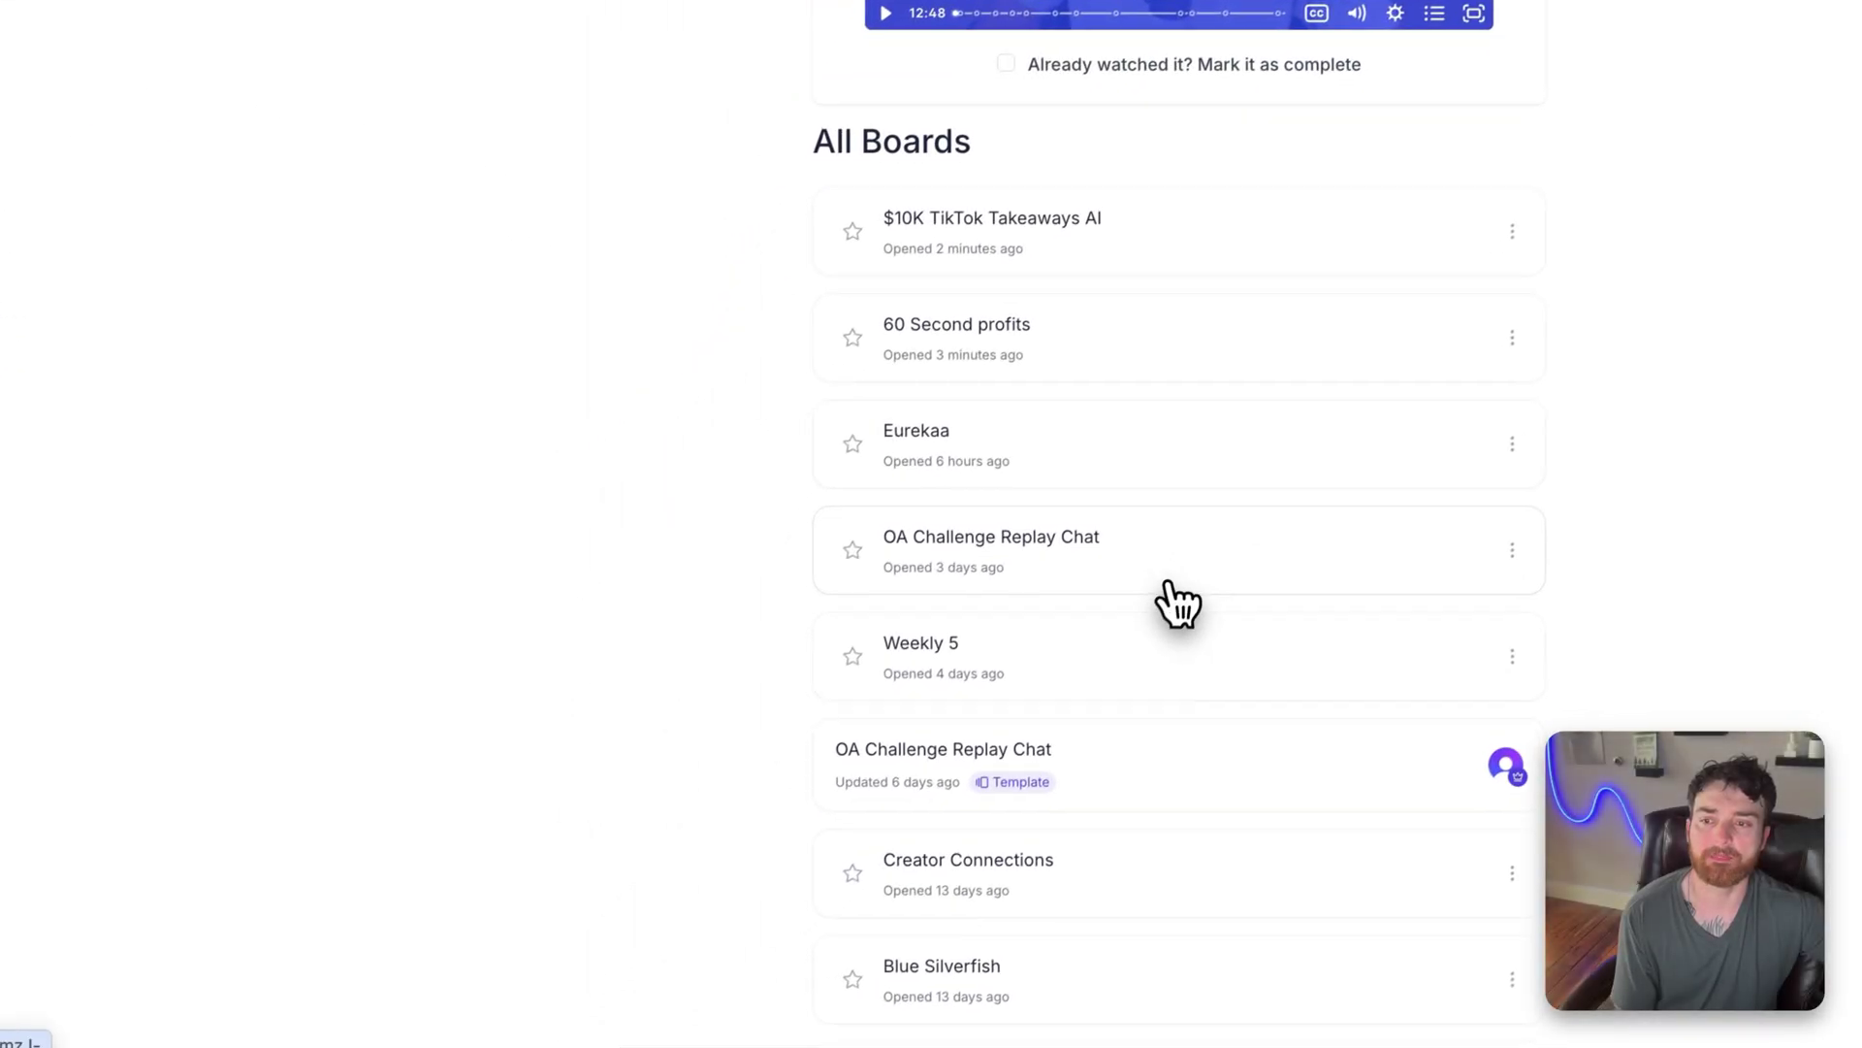
Open OA Challenge Replay Chat and drag the Links to Resources note out from behind Replays.
click(1169, 584)
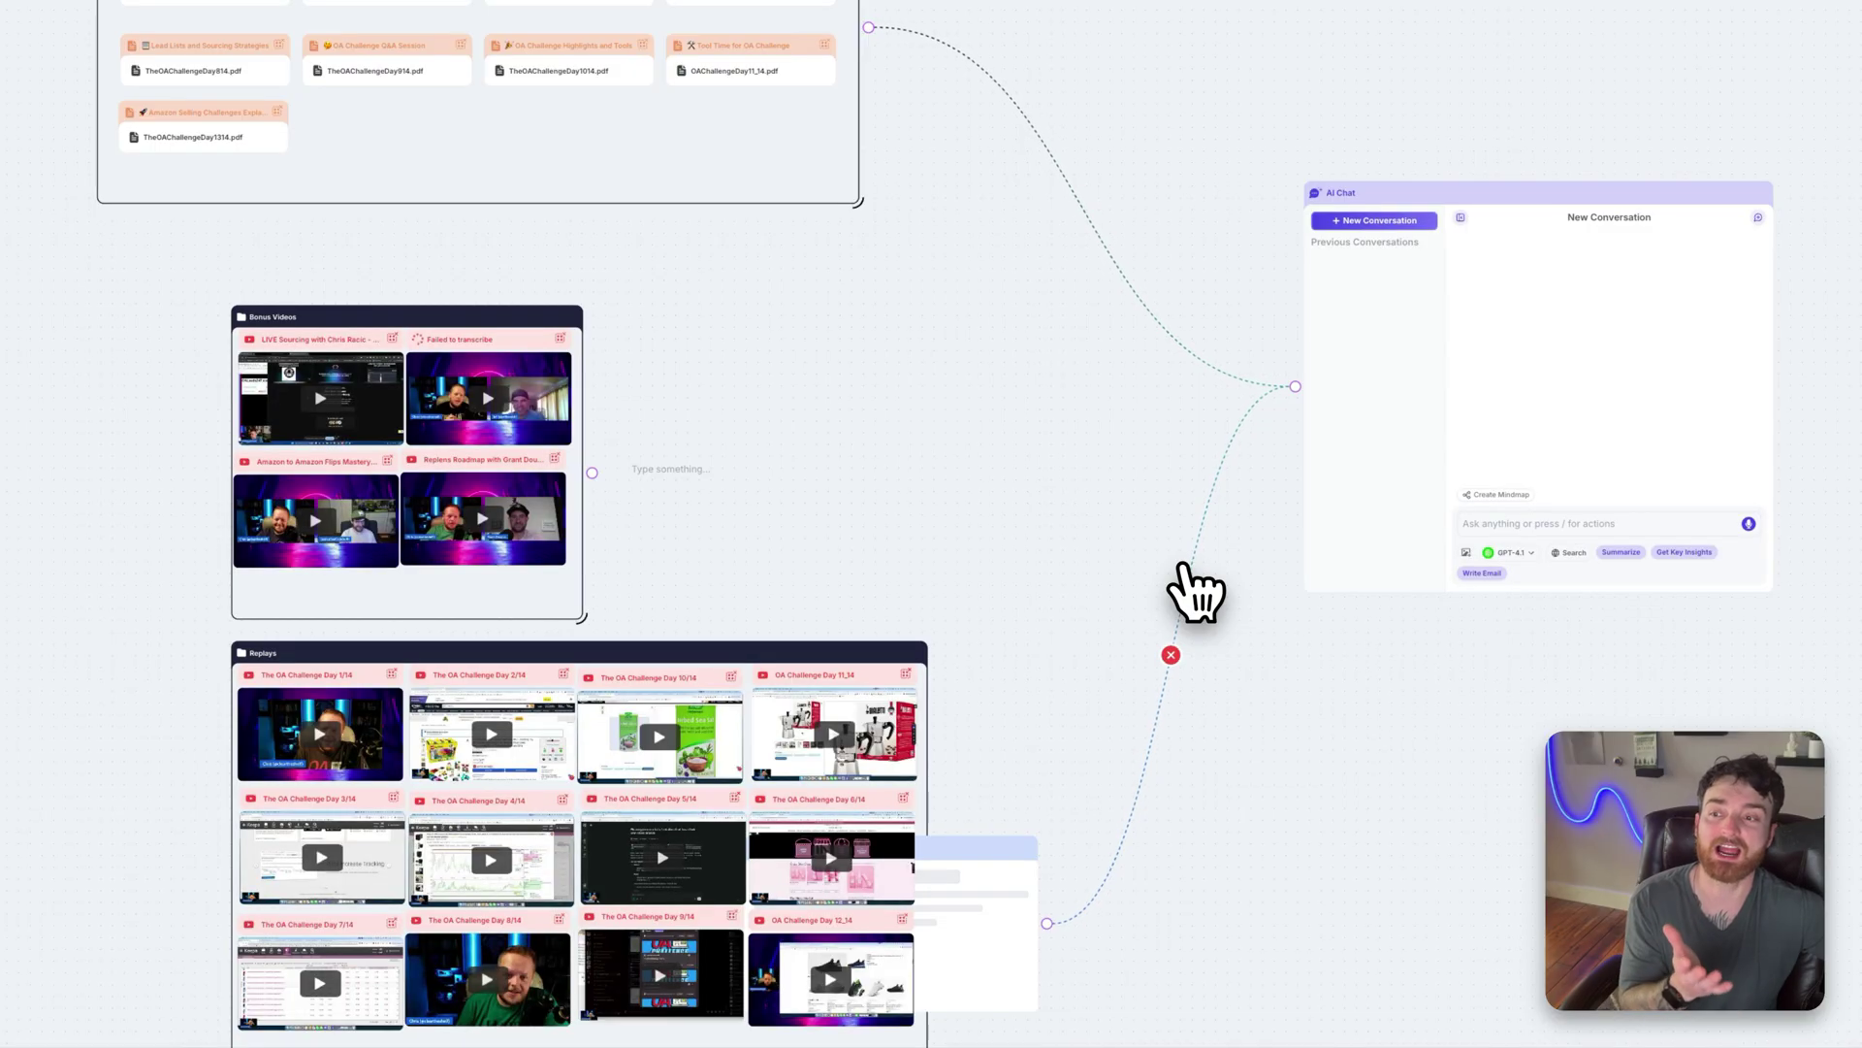
scroll(1196, 592, down, 5)
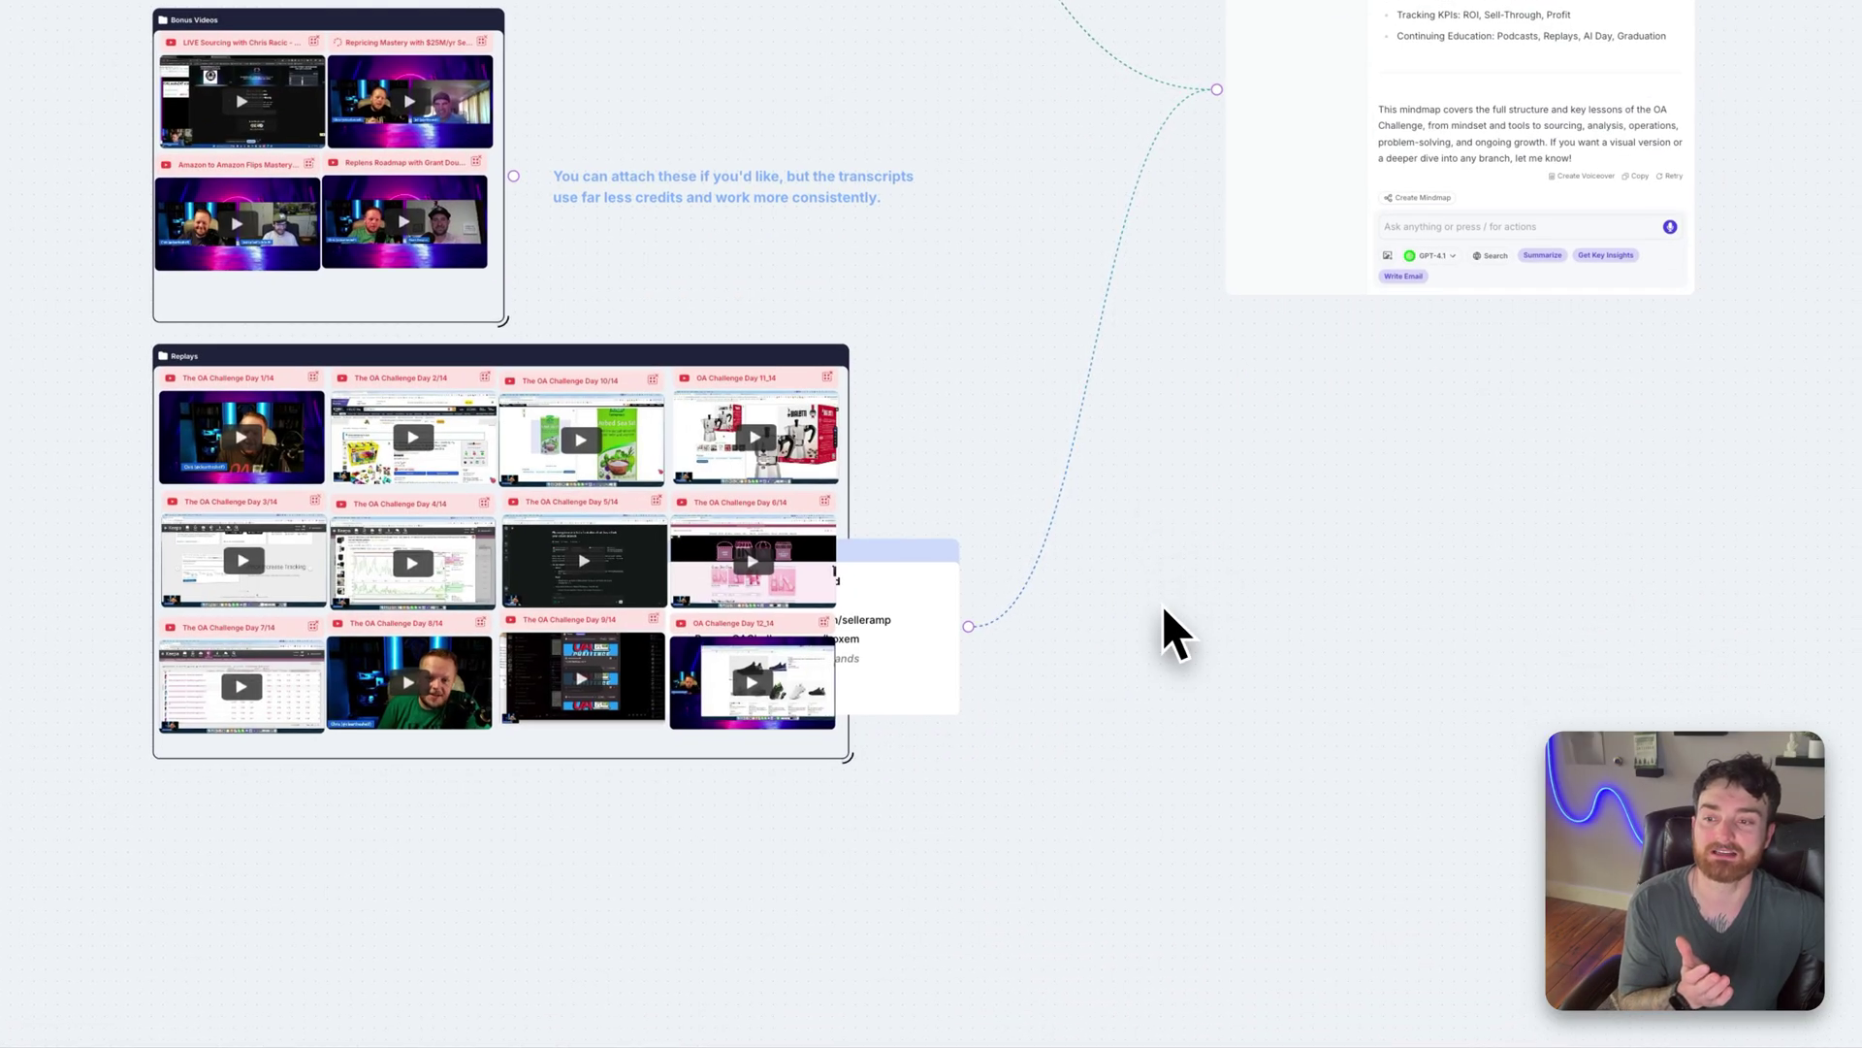
drag(927, 607, 1288, 725)
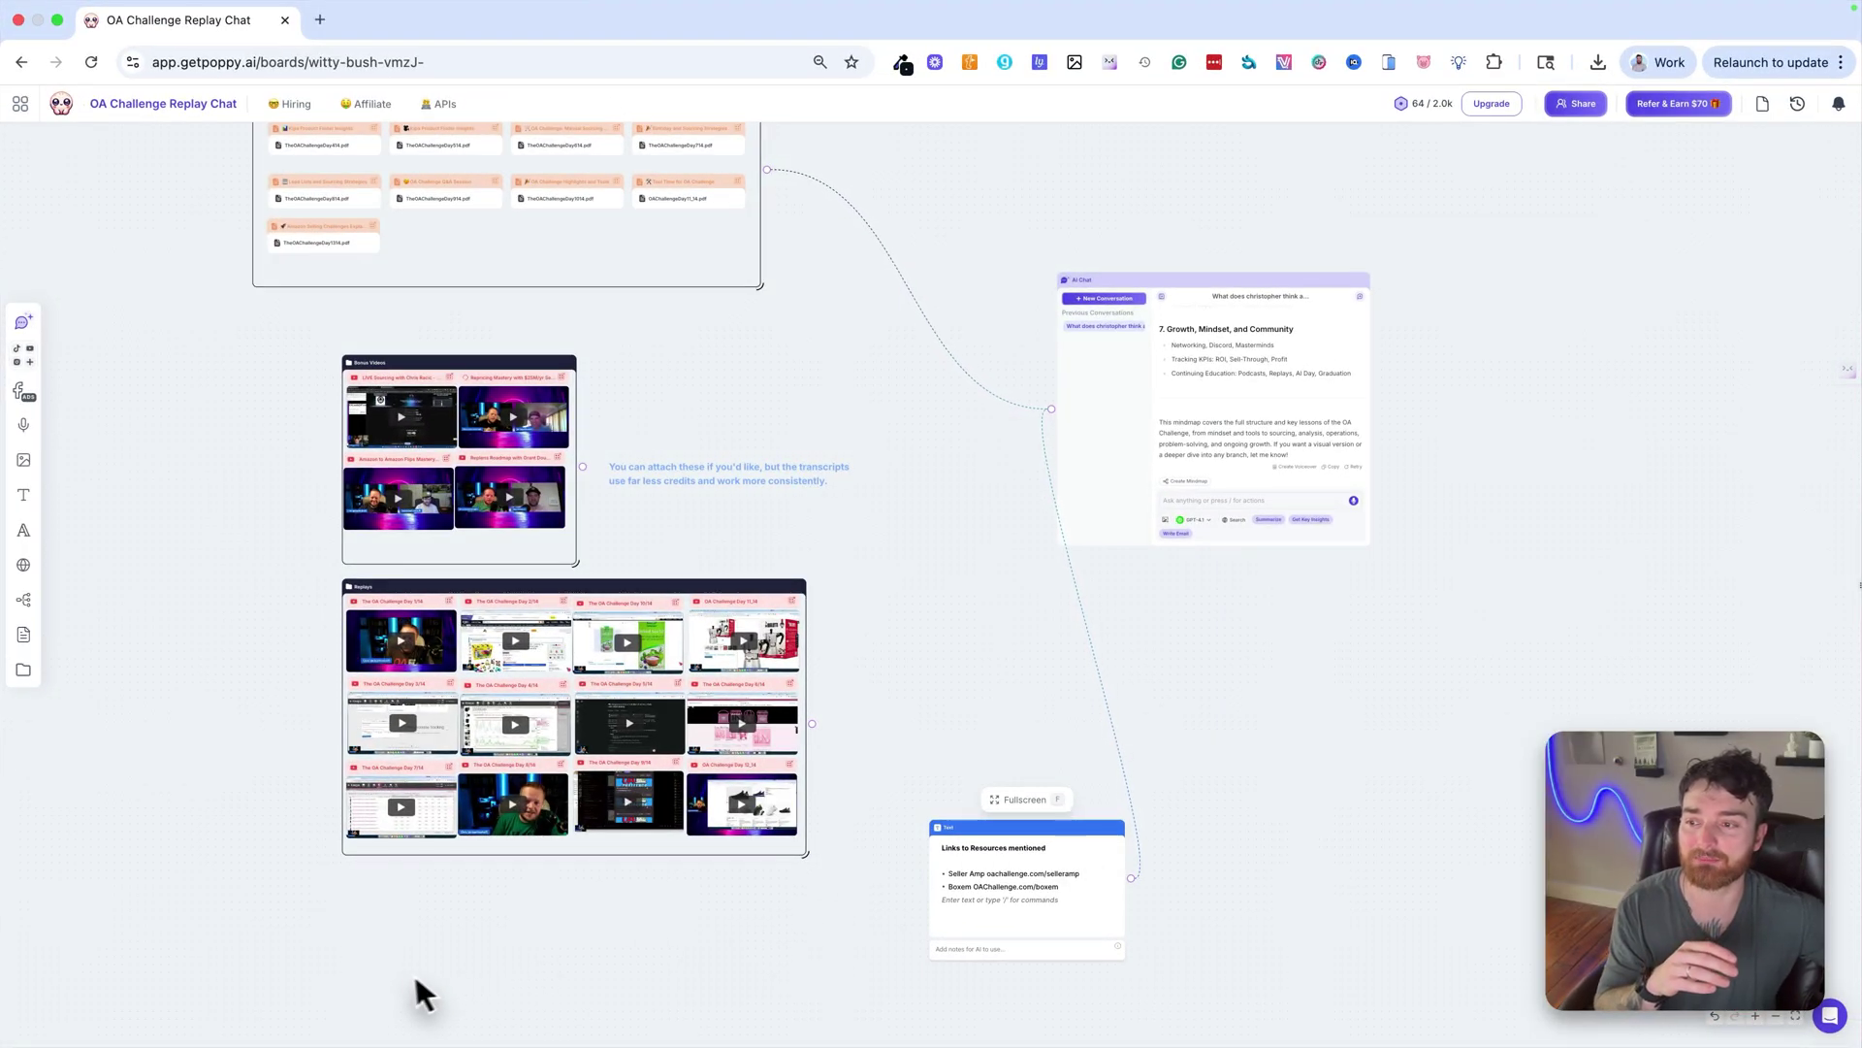
Move the Transcripts group down and to the right, then select the AI chat input.
scroll(941, 475, up, 3)
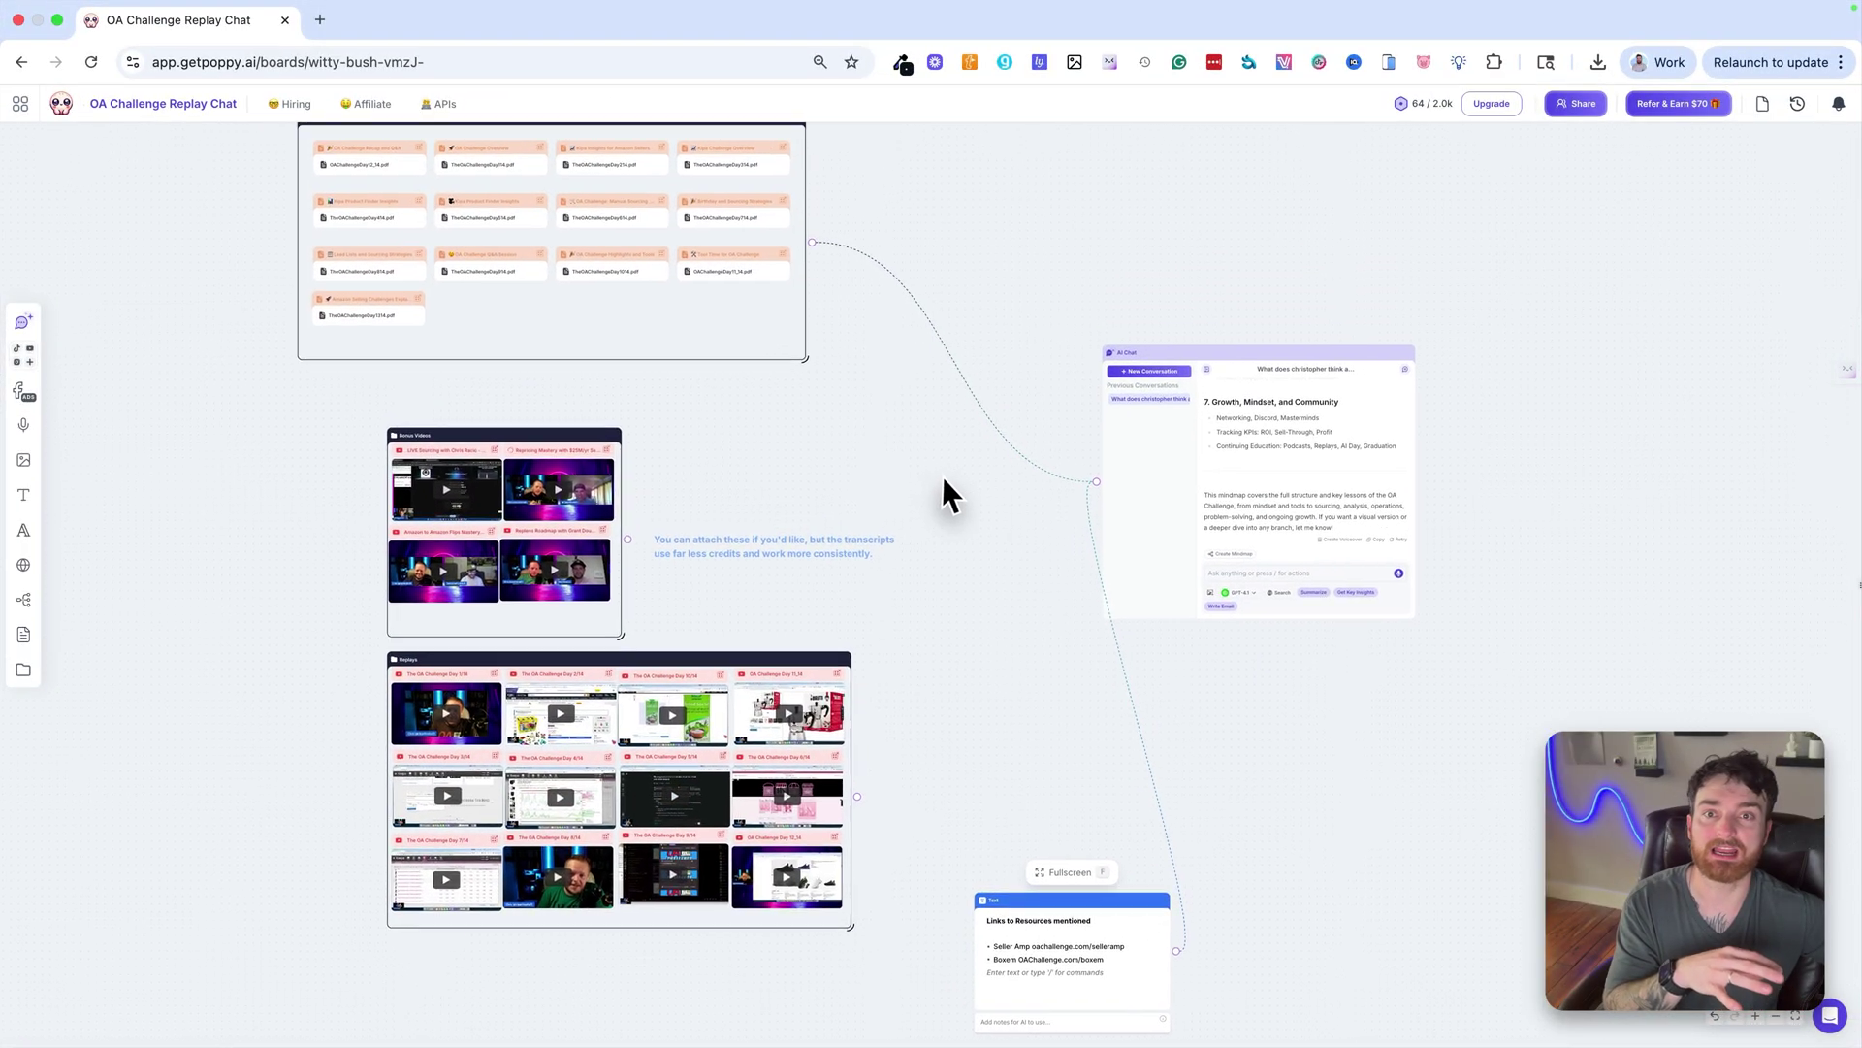
scroll(943, 478, down, 1)
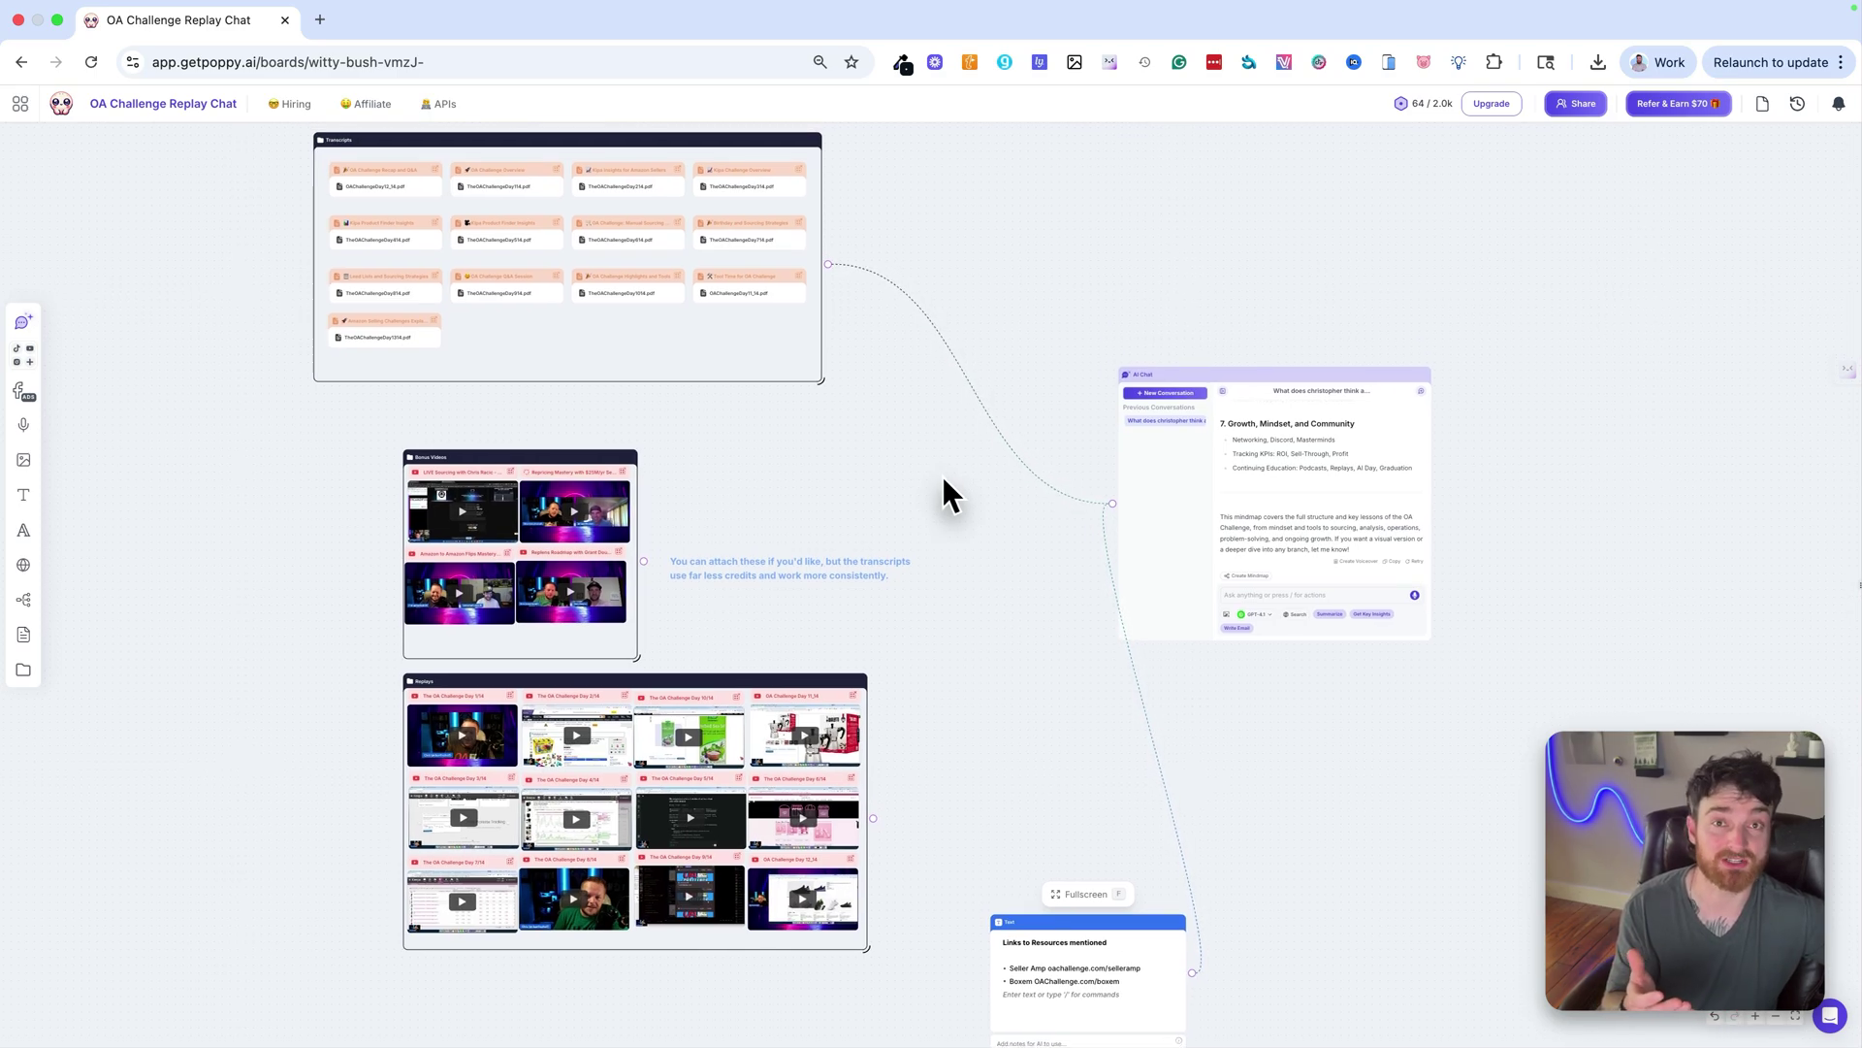
scroll(943, 480, up, 1)
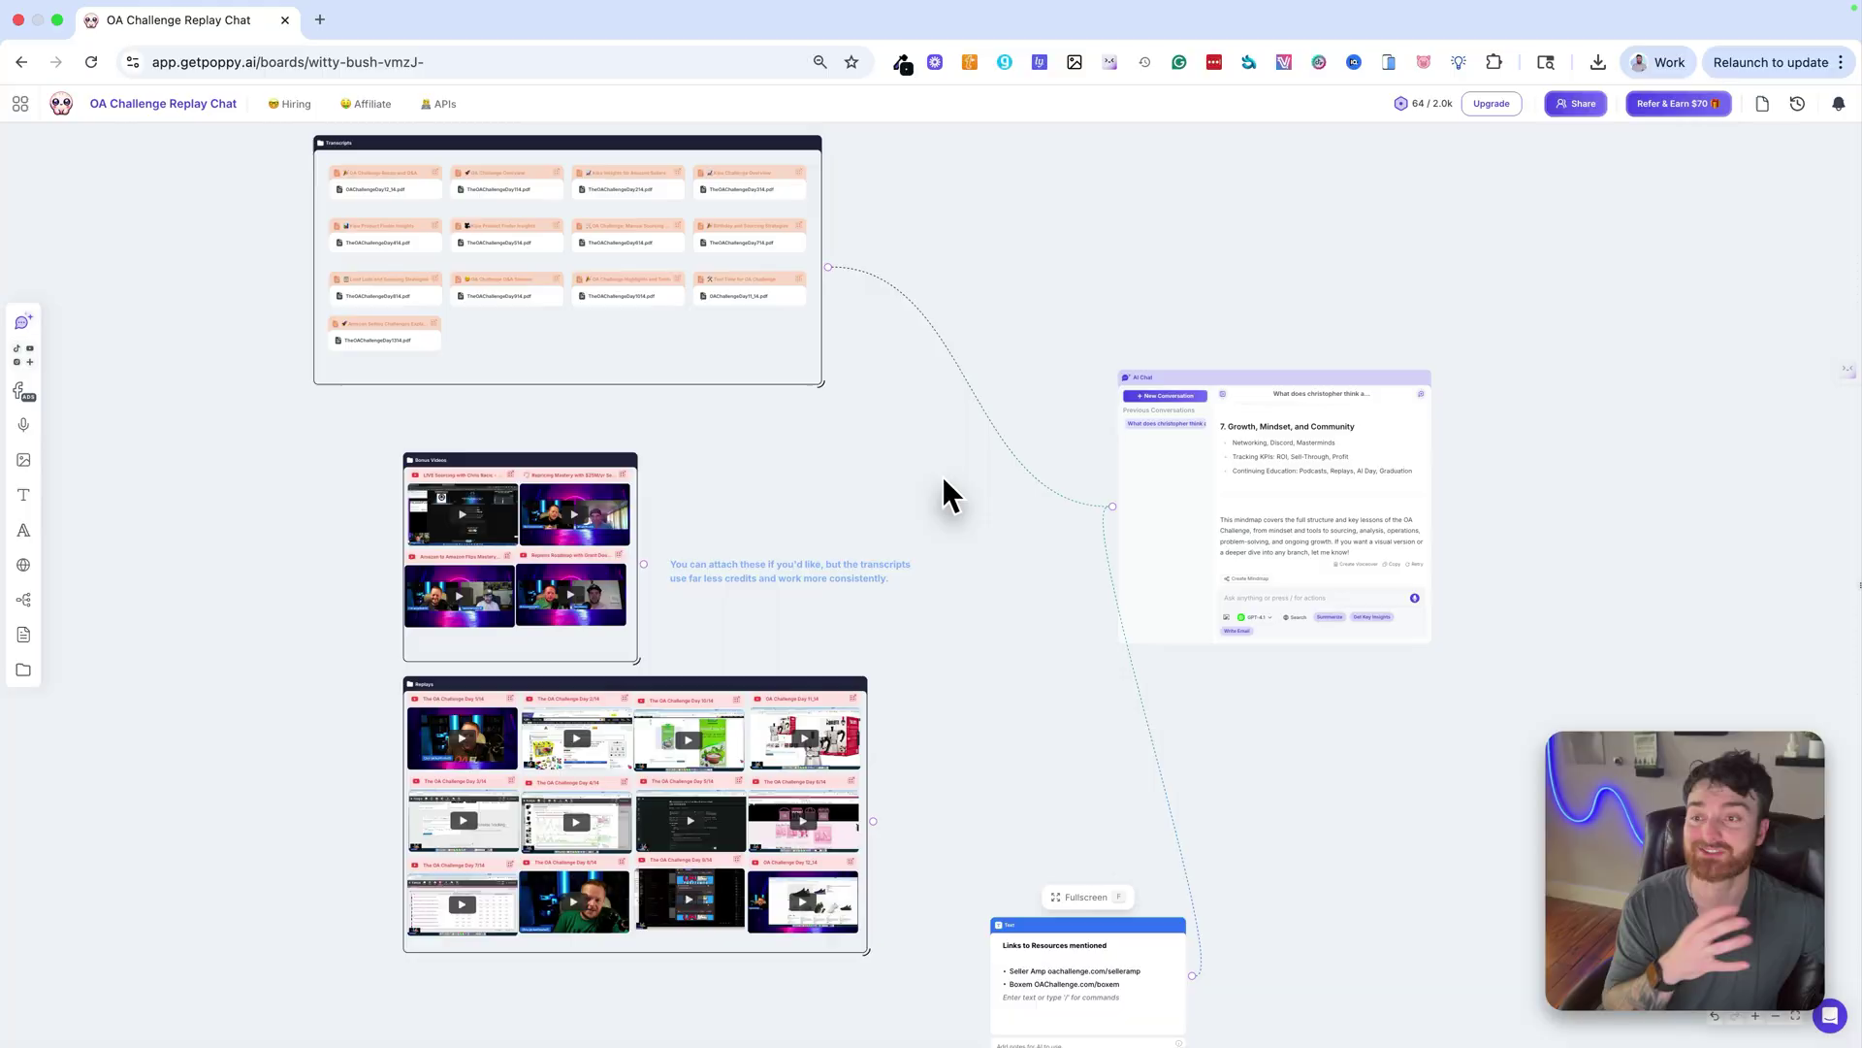
scroll(940, 473, left, 1)
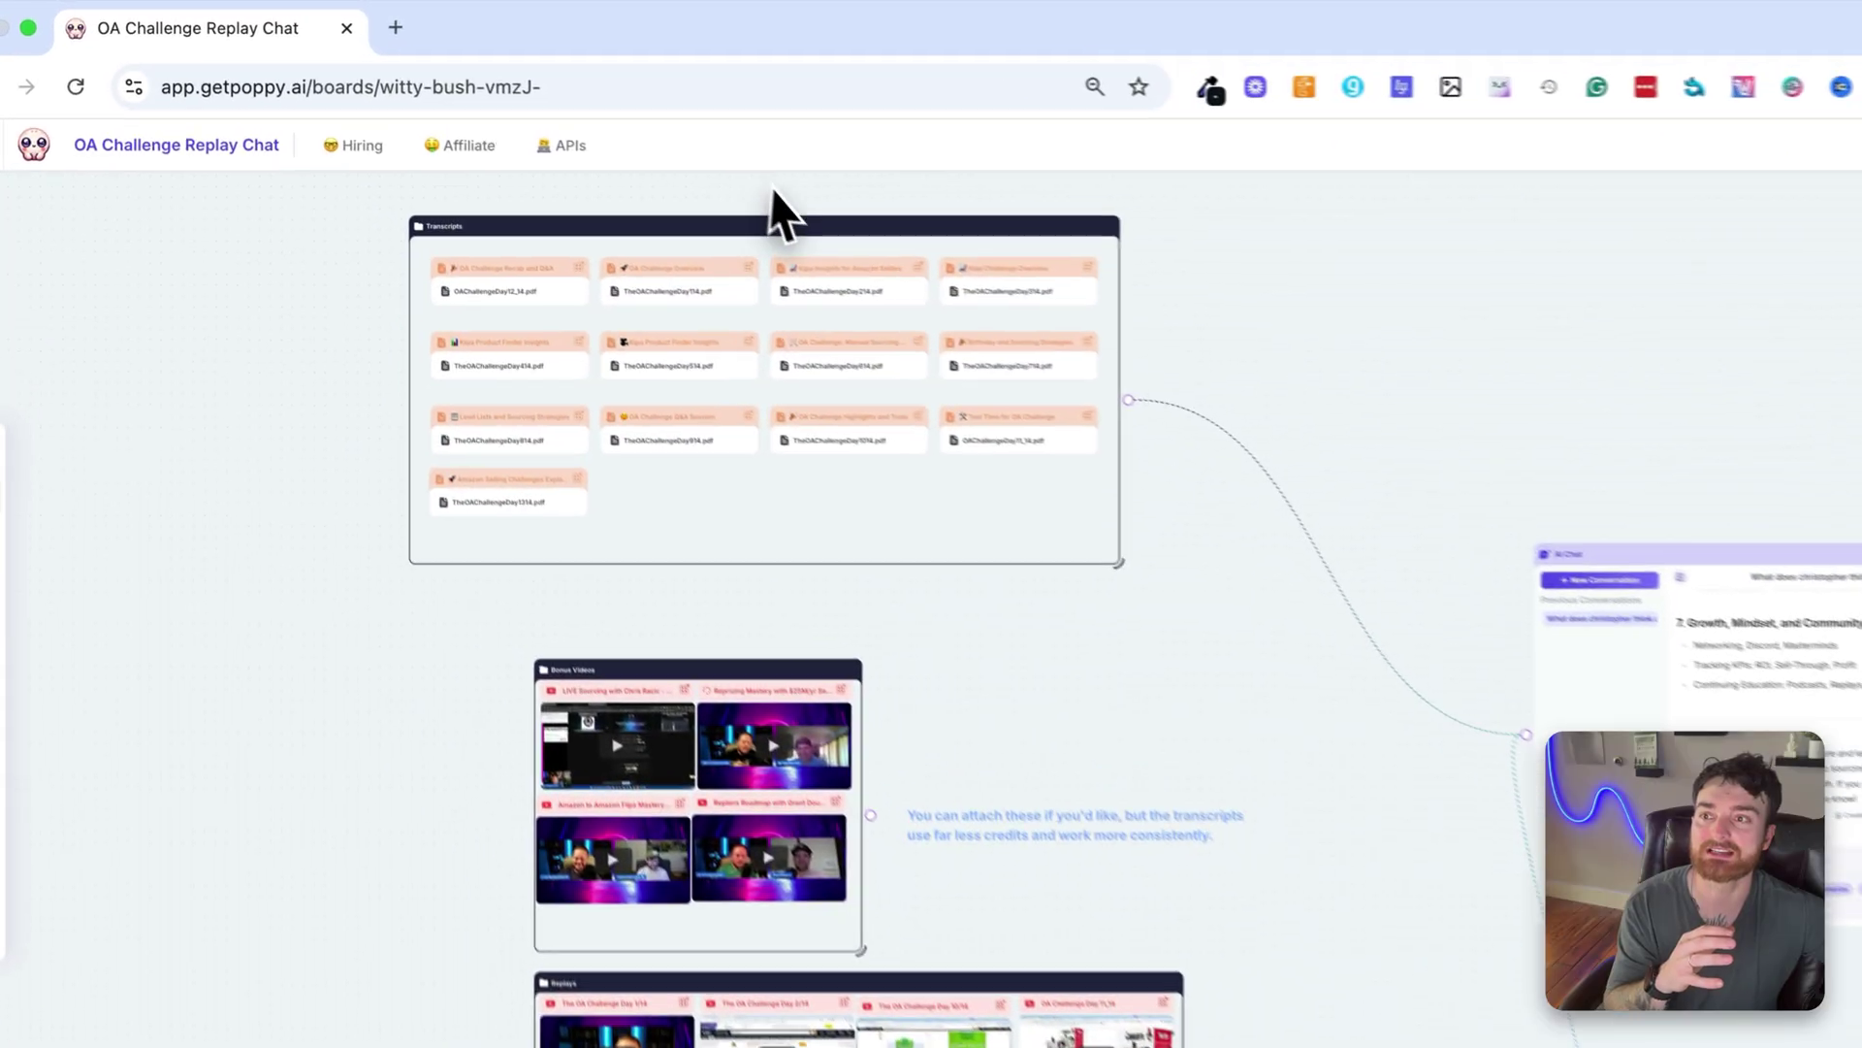
drag(776, 219, 902, 312)
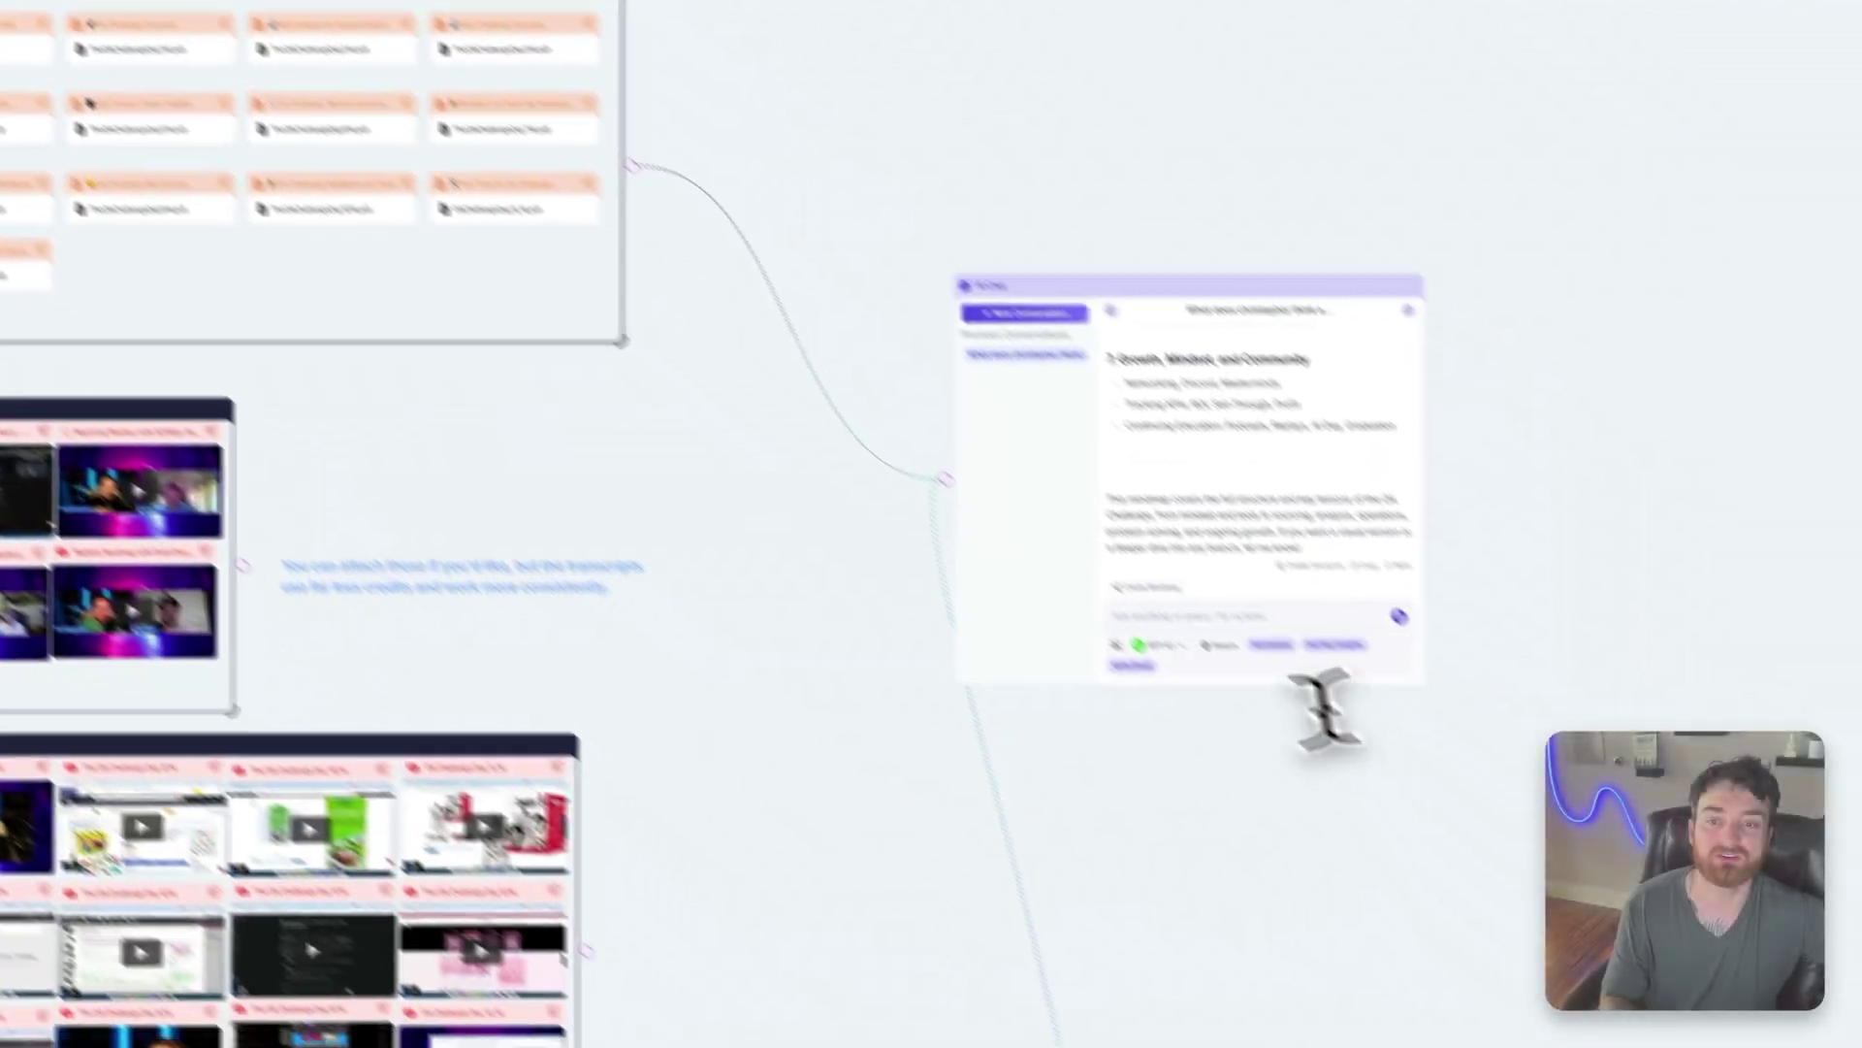
click(1638, 924)
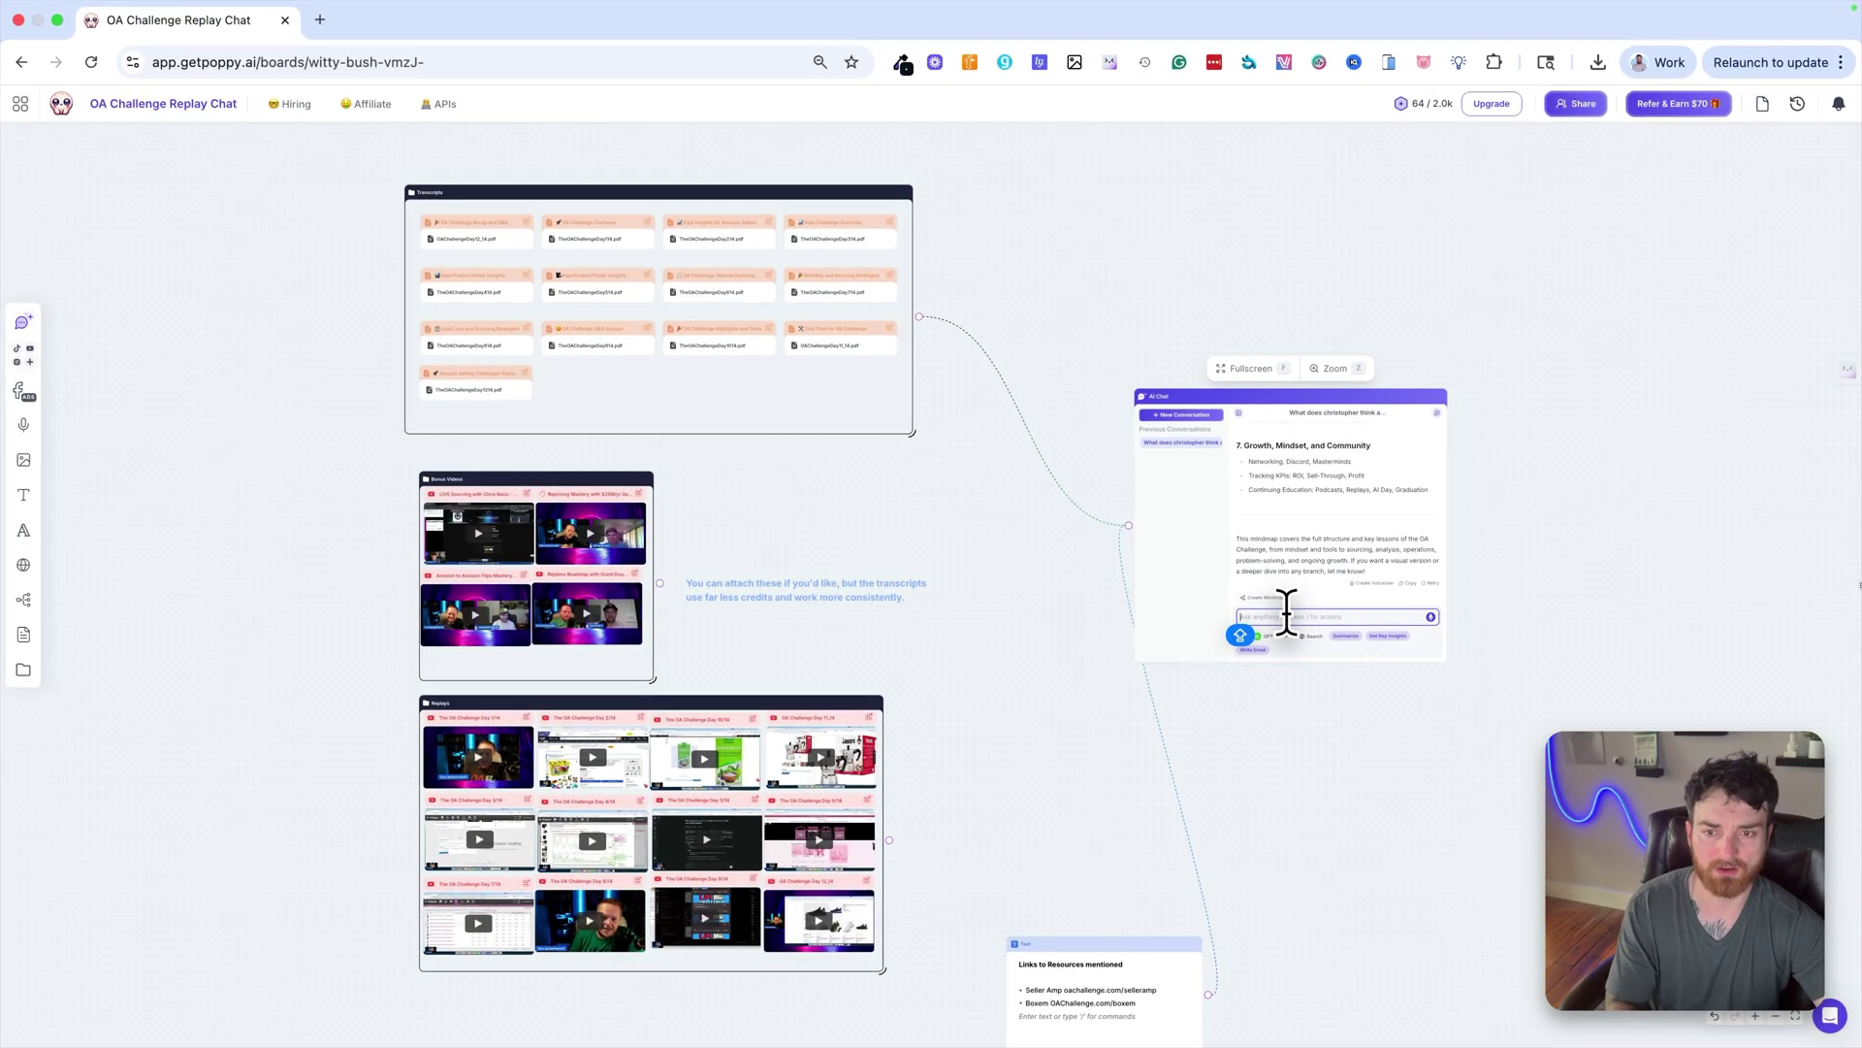
key(super+equal)
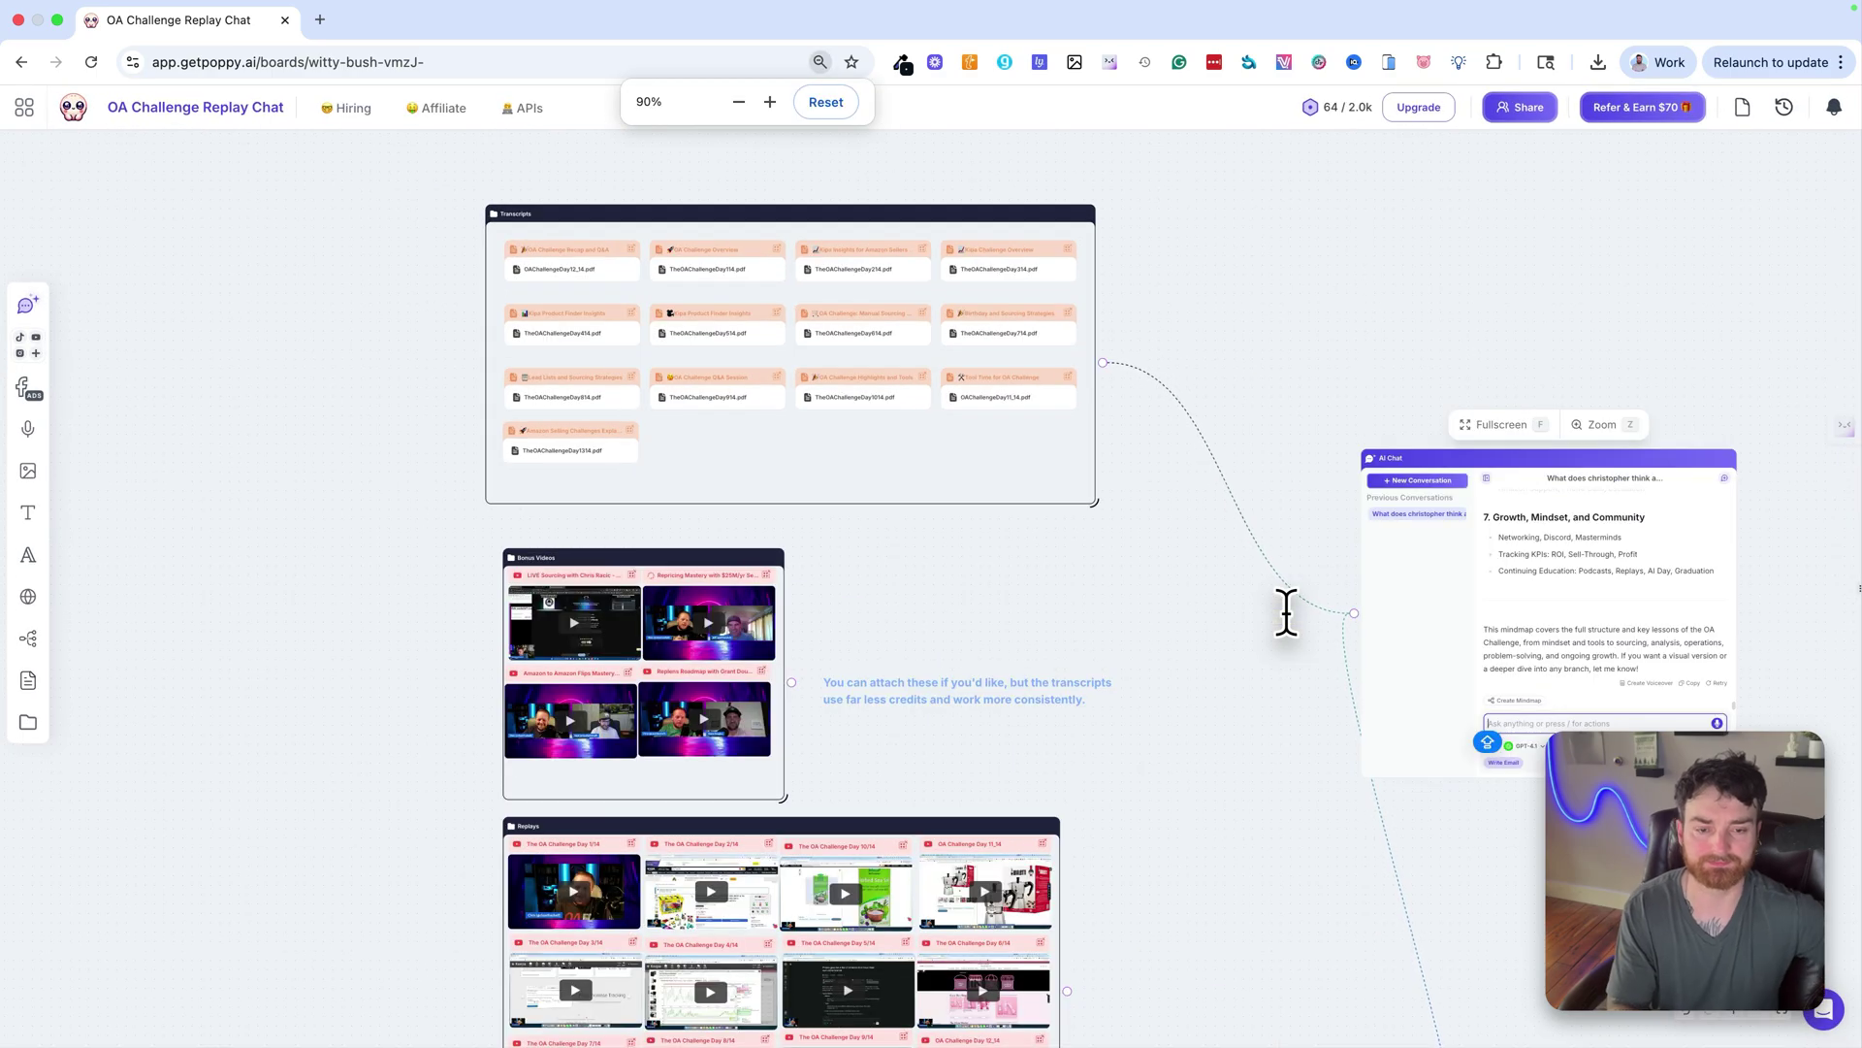
scroll(1287, 611, right, 5)
scroll(1287, 611, up, 1)
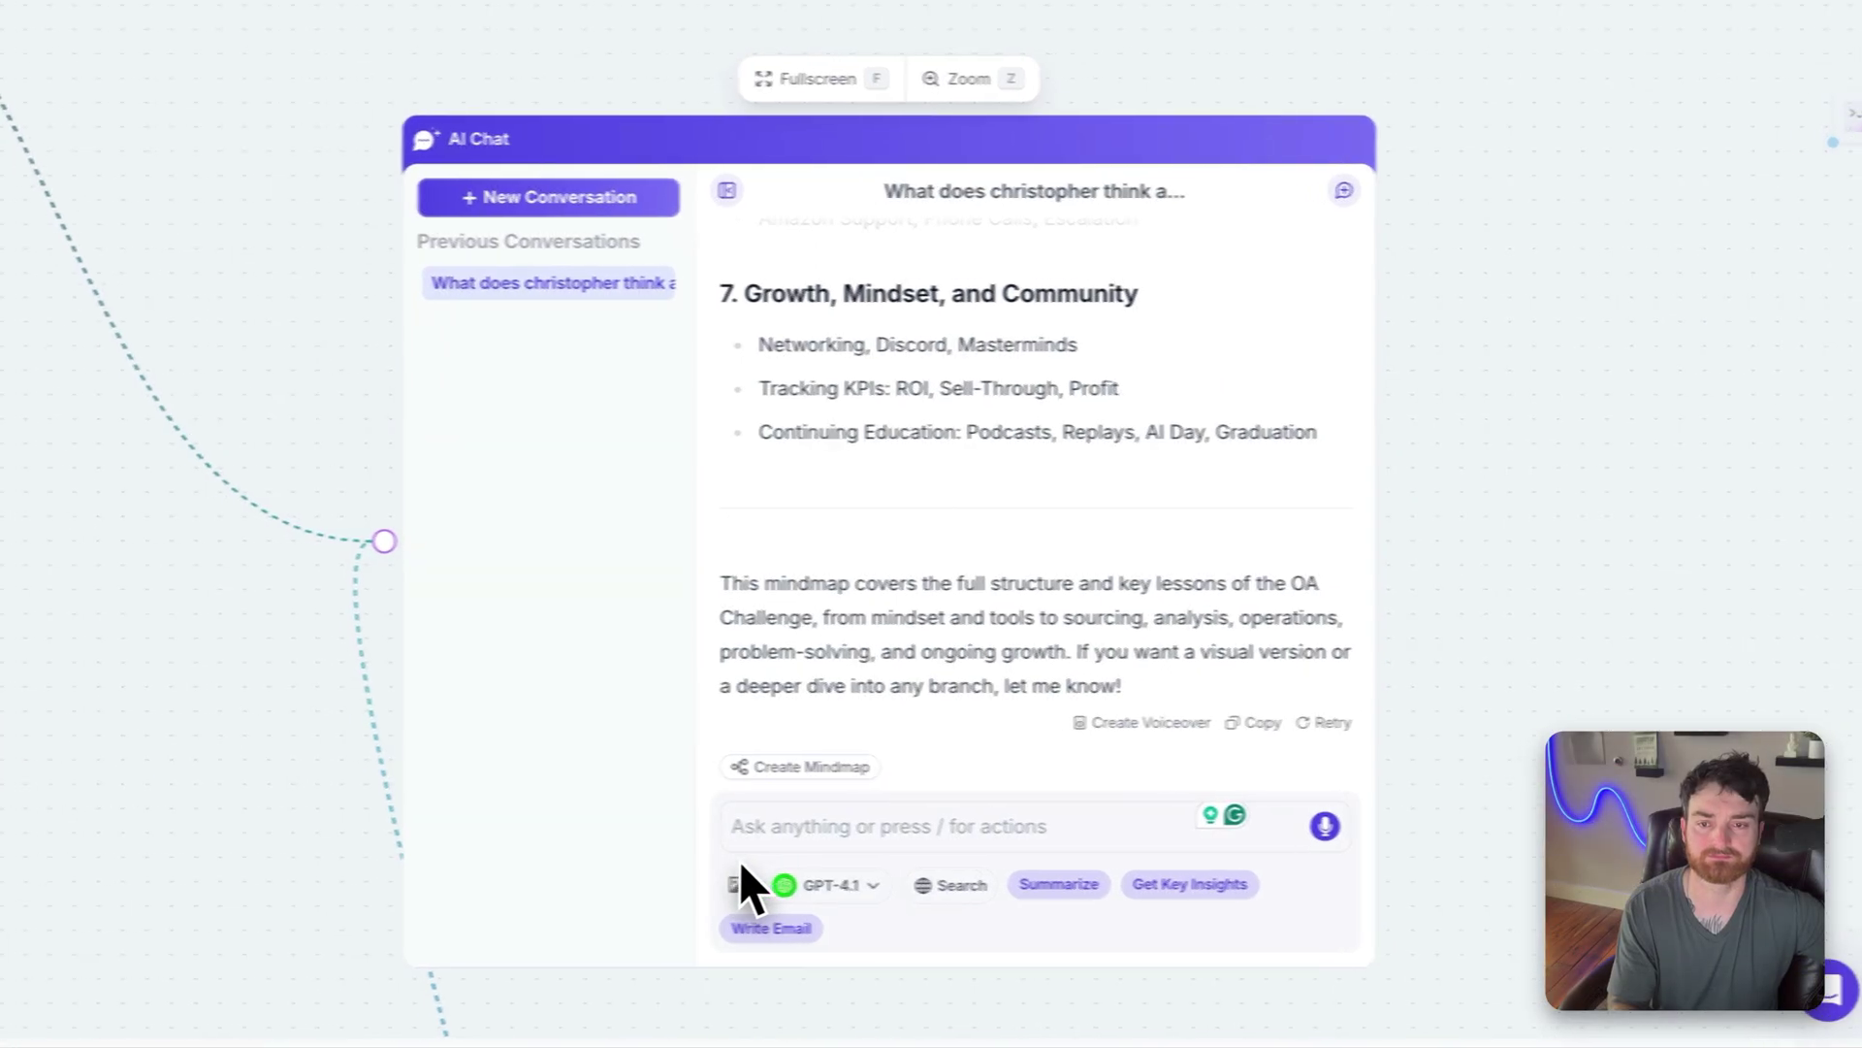
drag(869, 427, 777, 158)
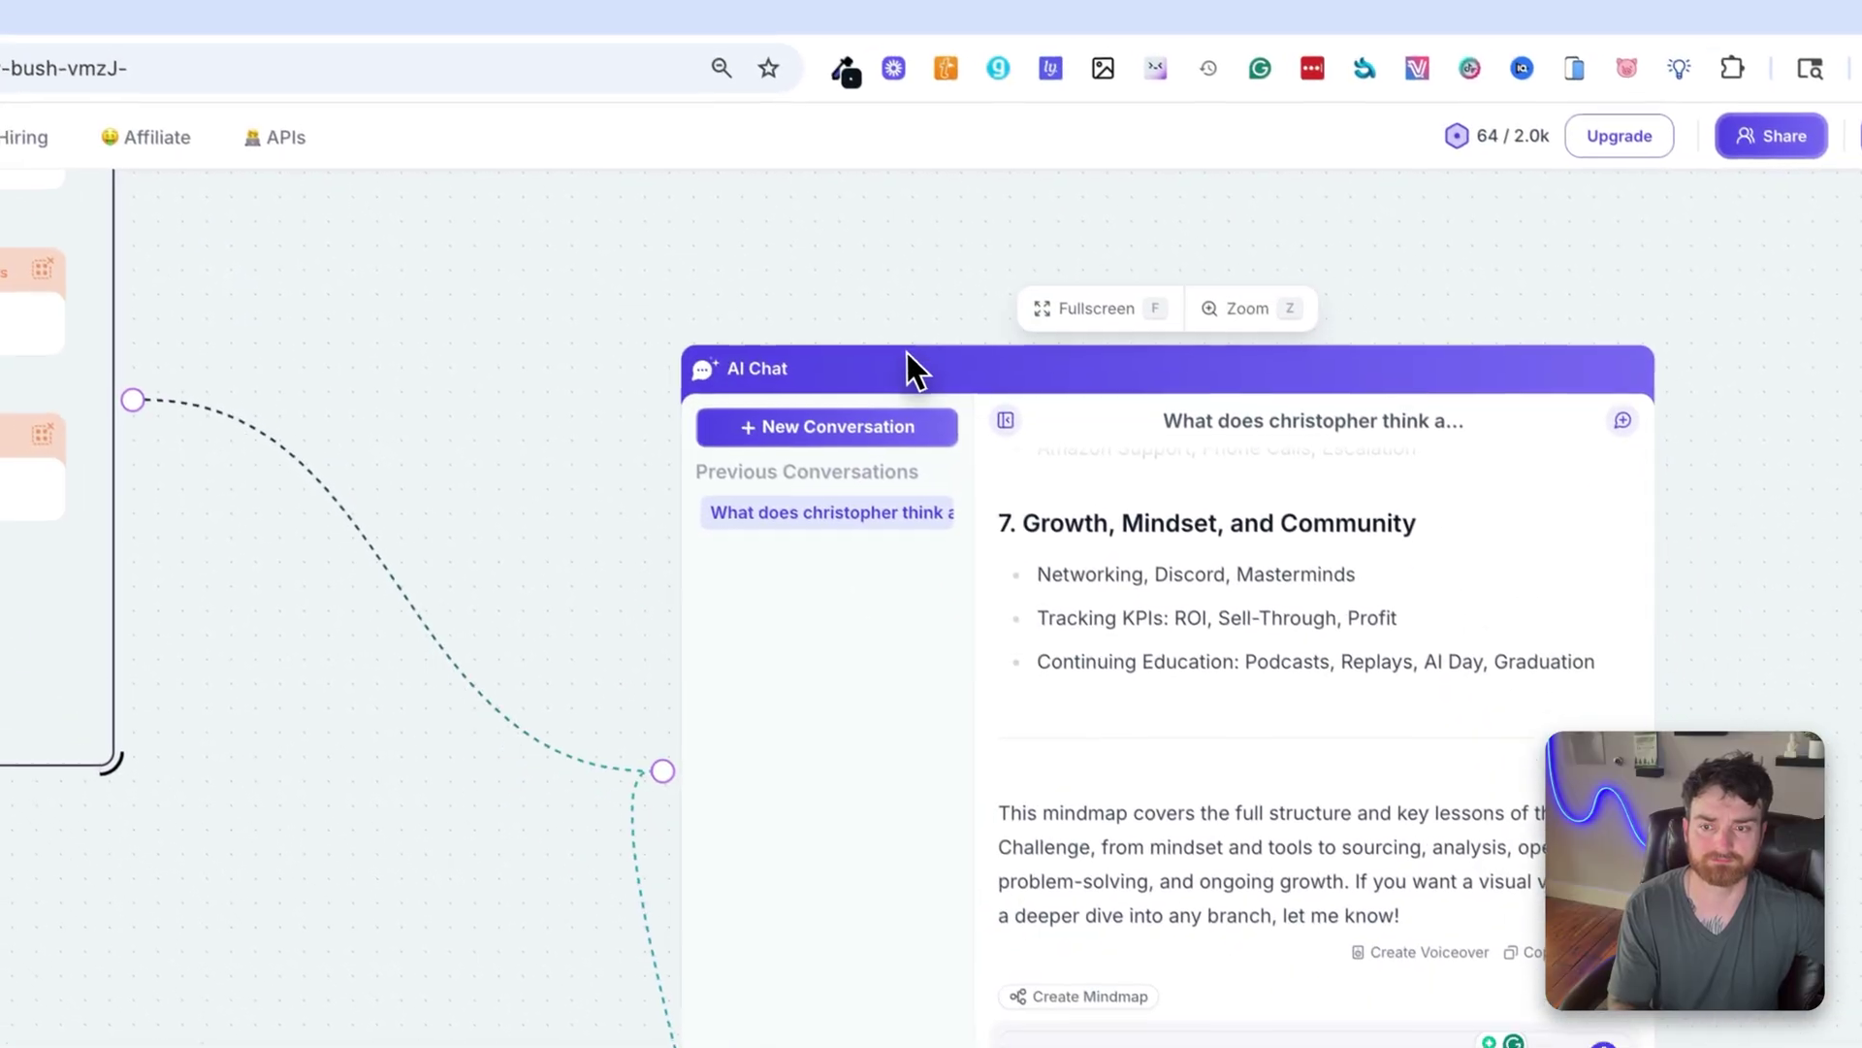
click(1123, 852)
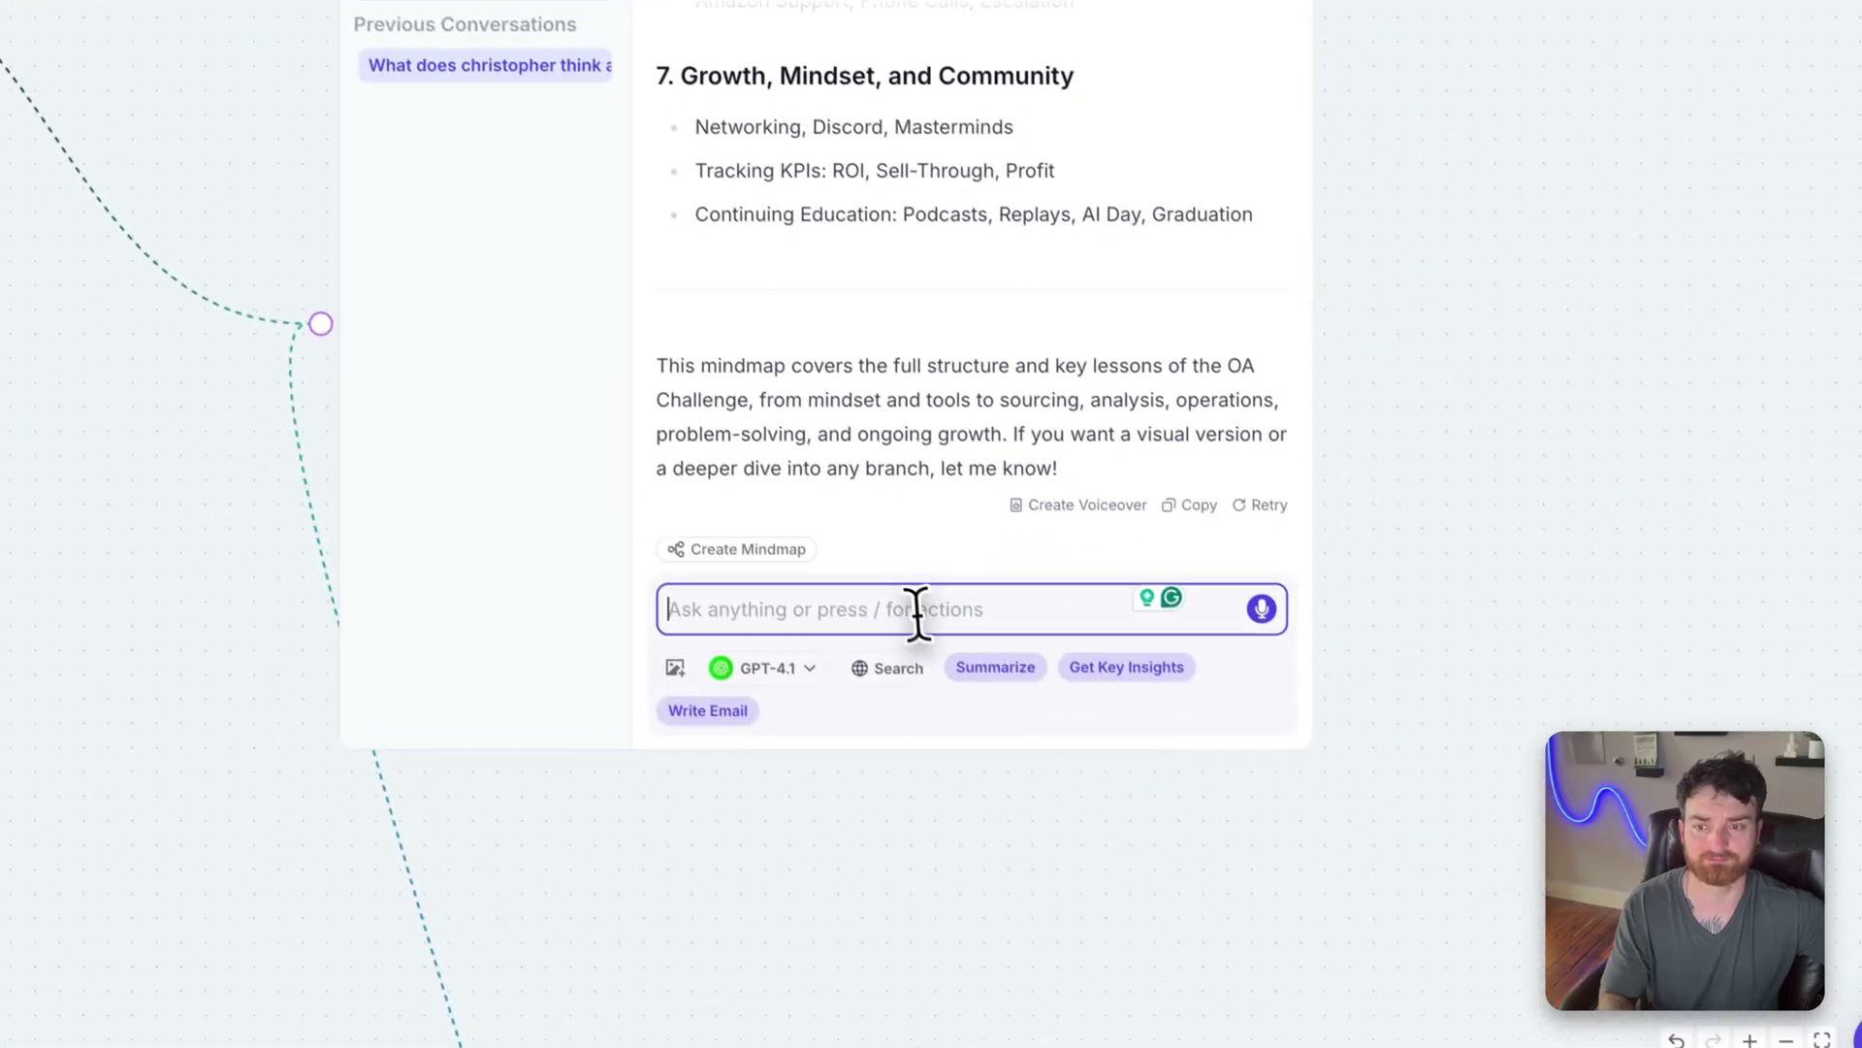
text(wHAT I)
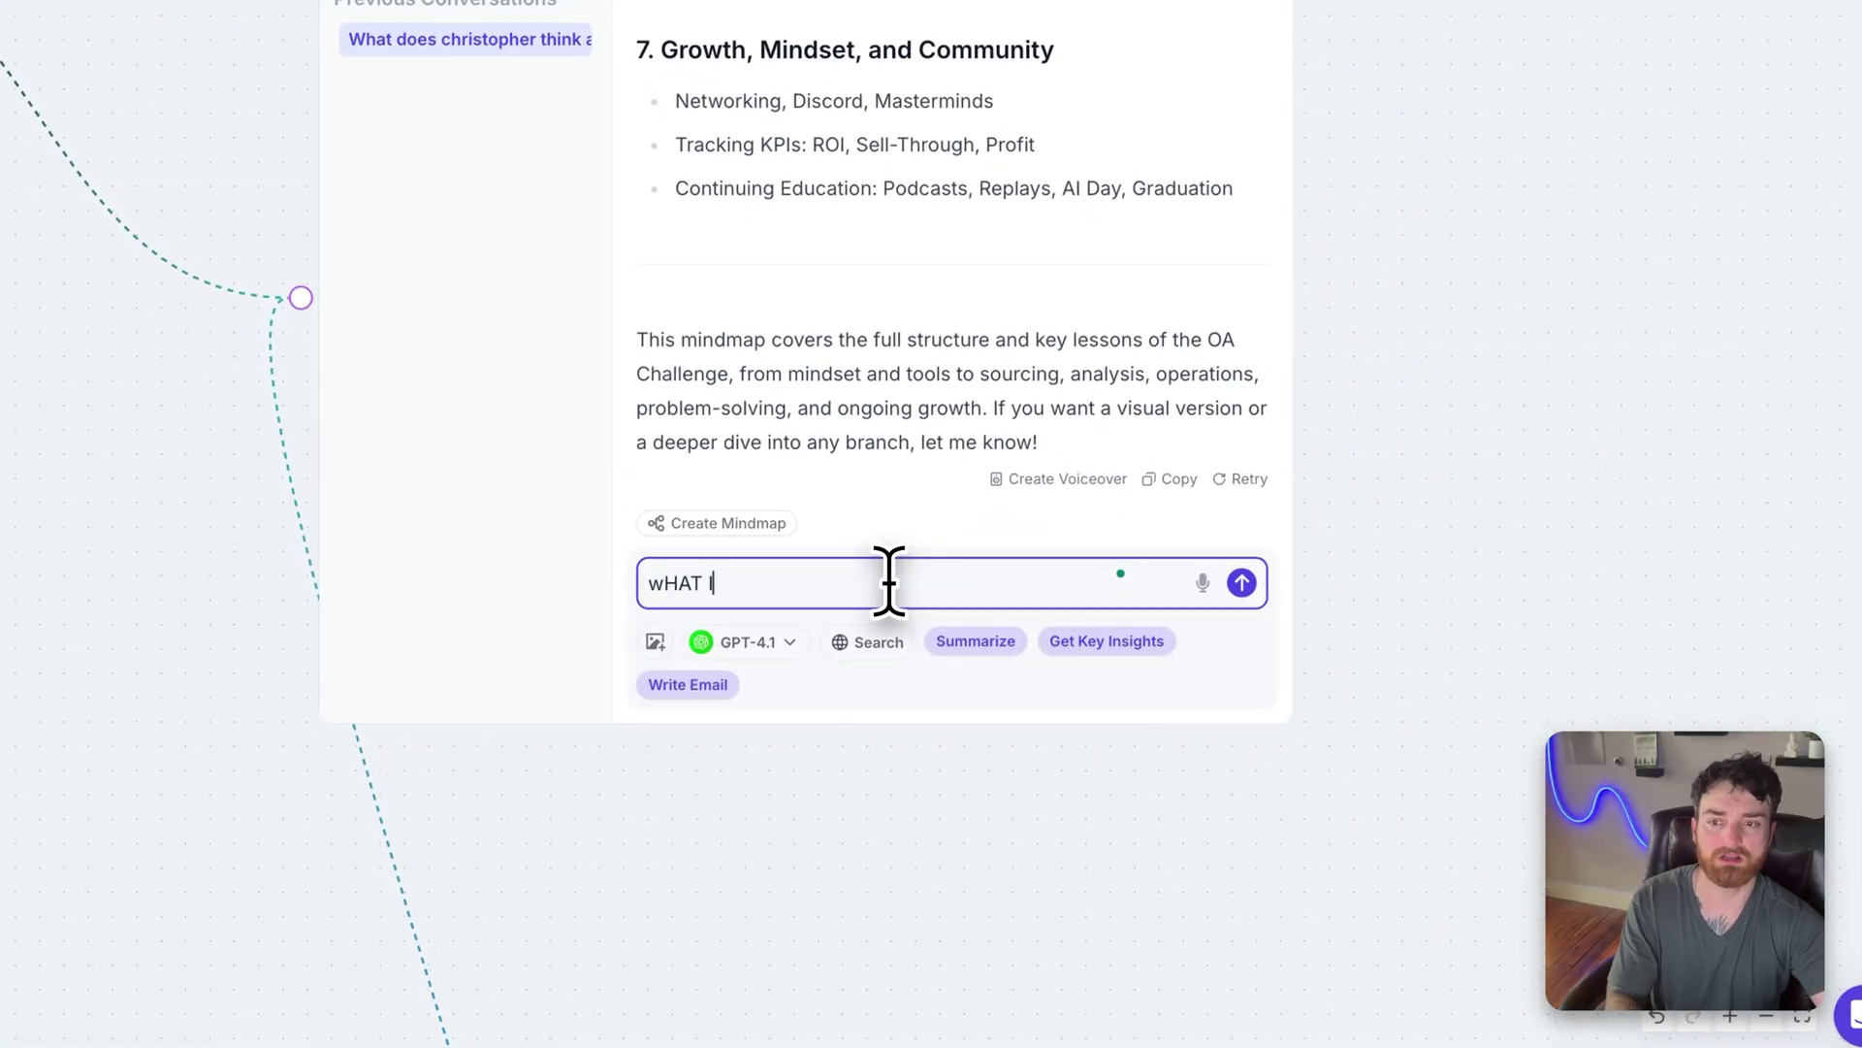
key(ctrl+a)
text(What is a go)
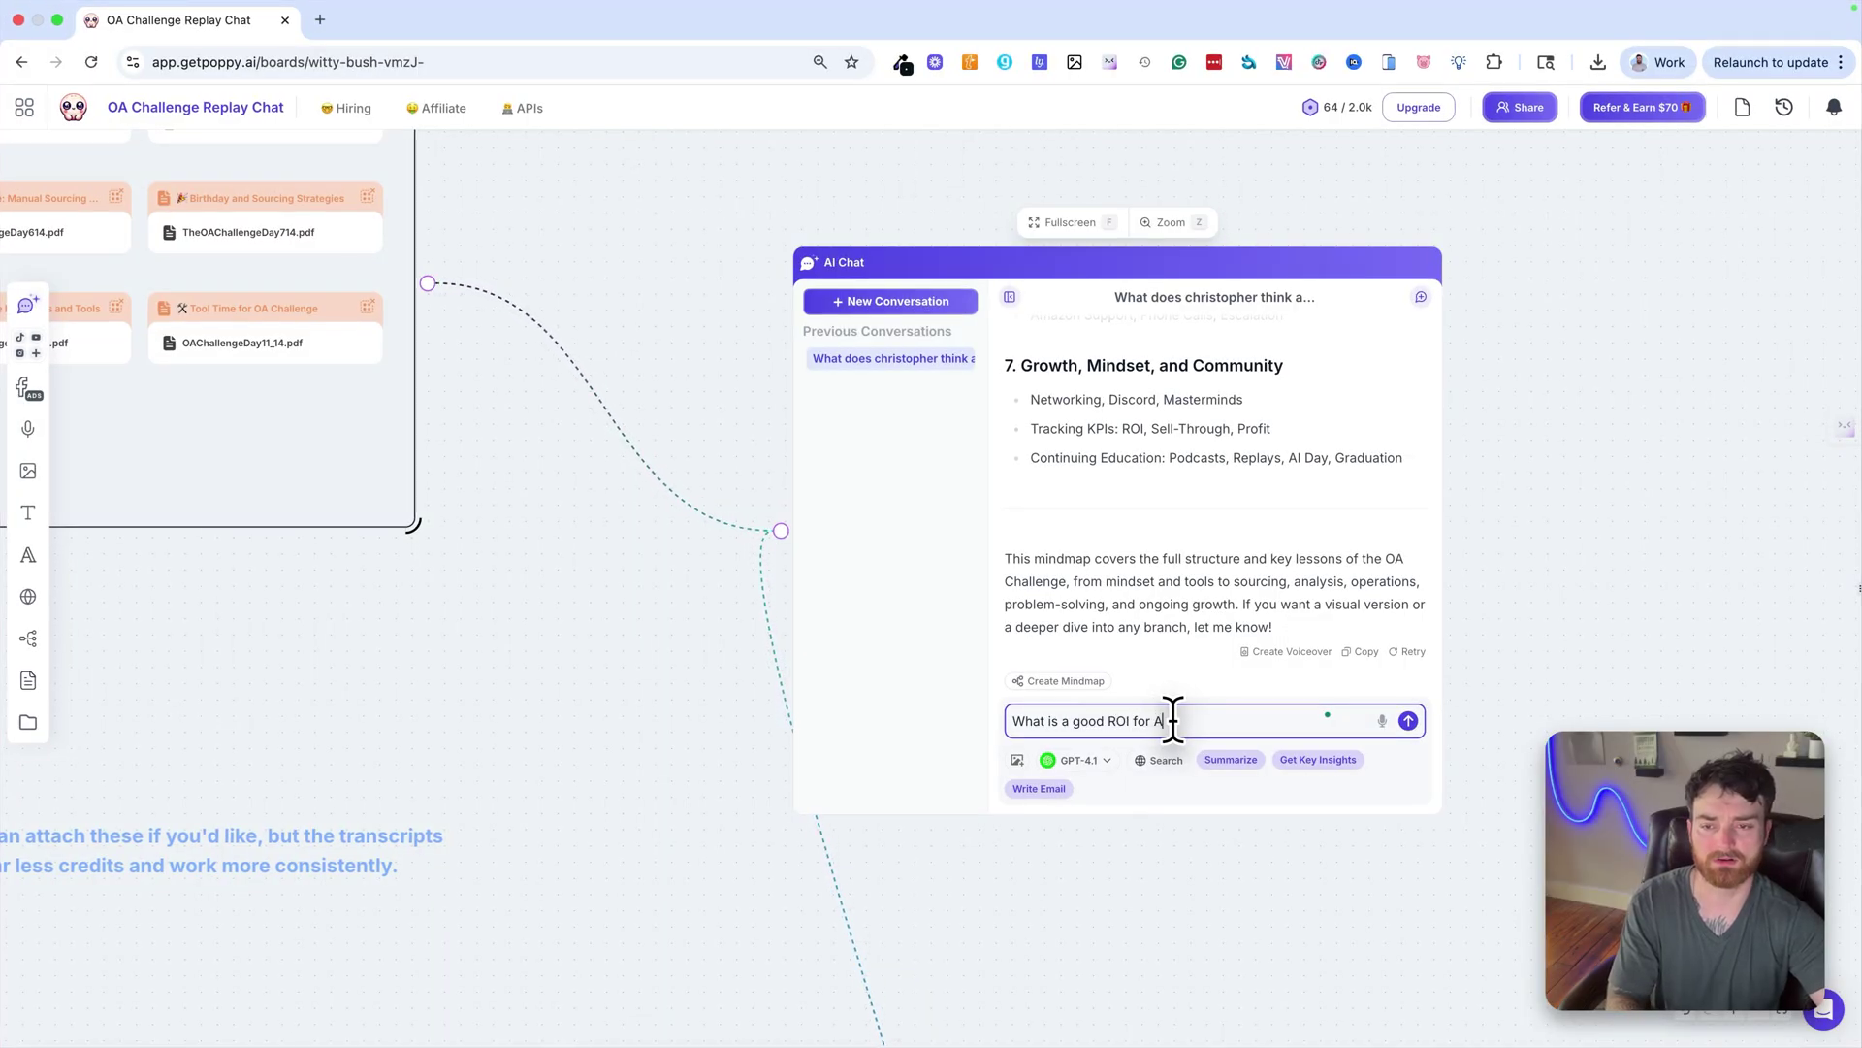
text(?)
key(Return)
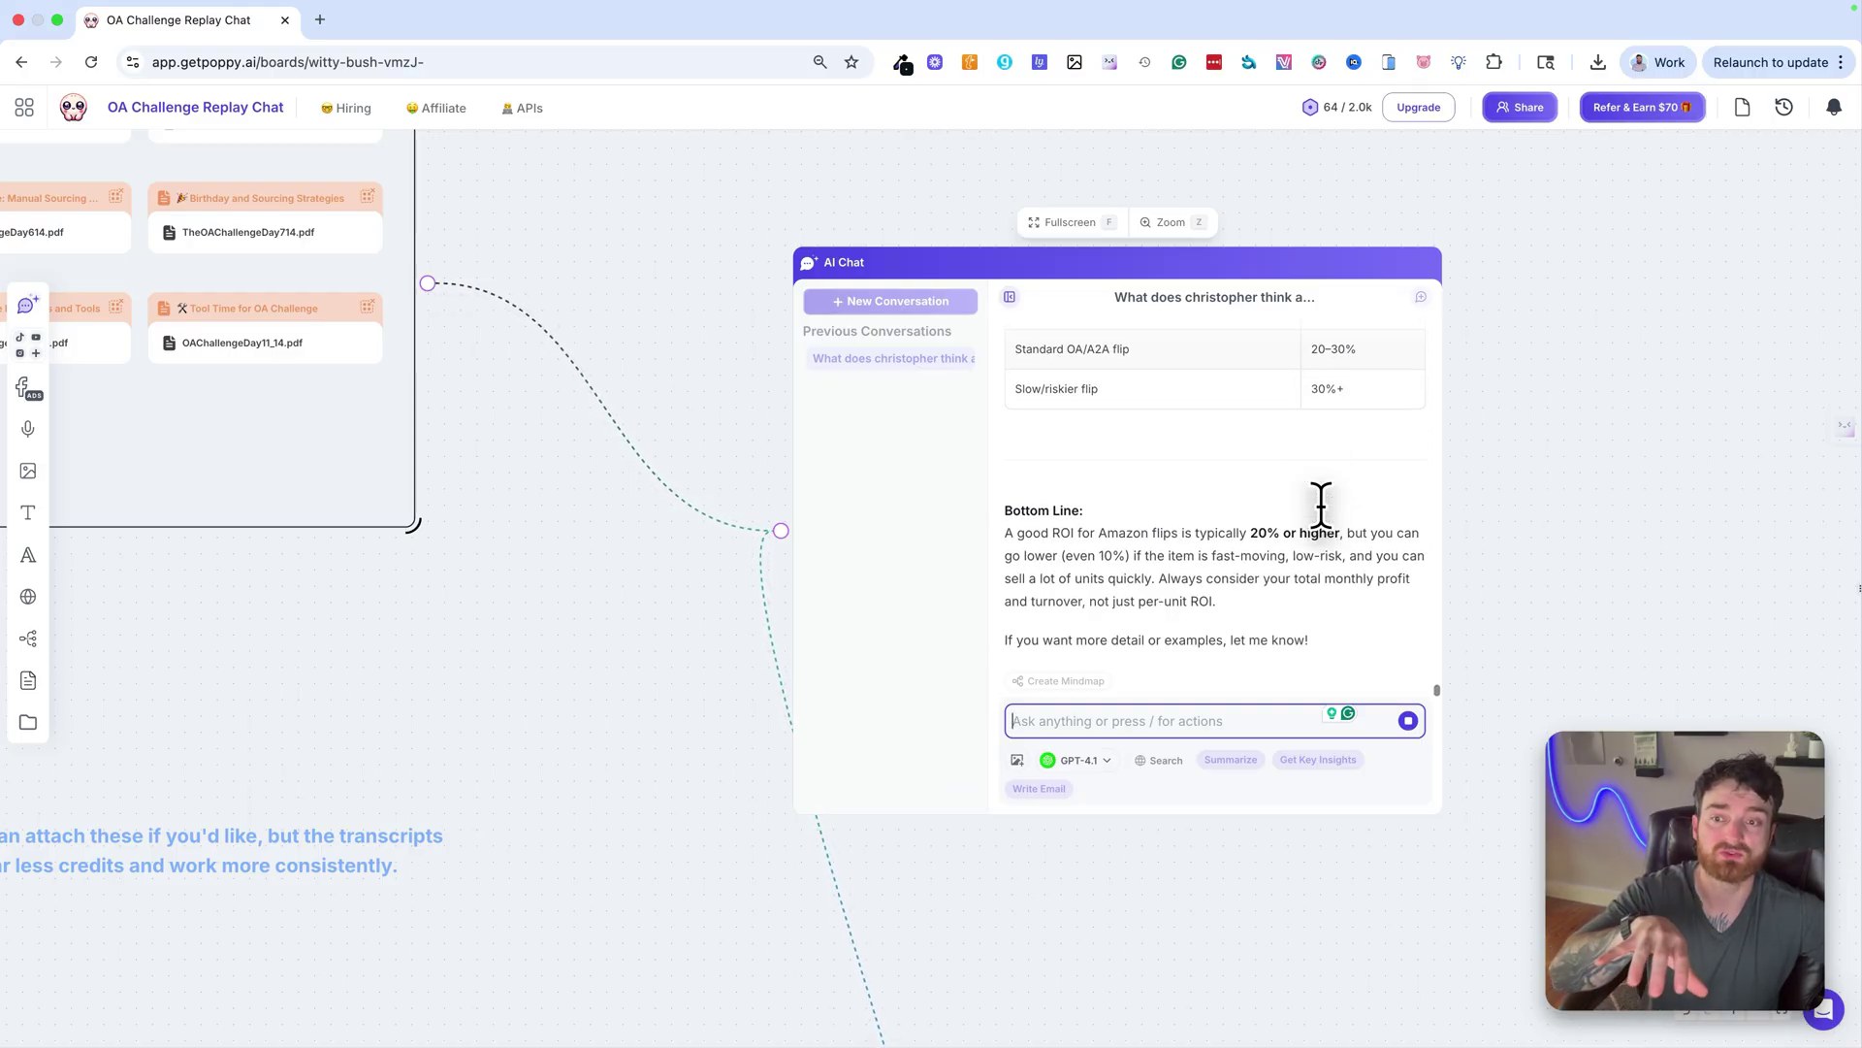
scroll(1321, 504, up, 5)
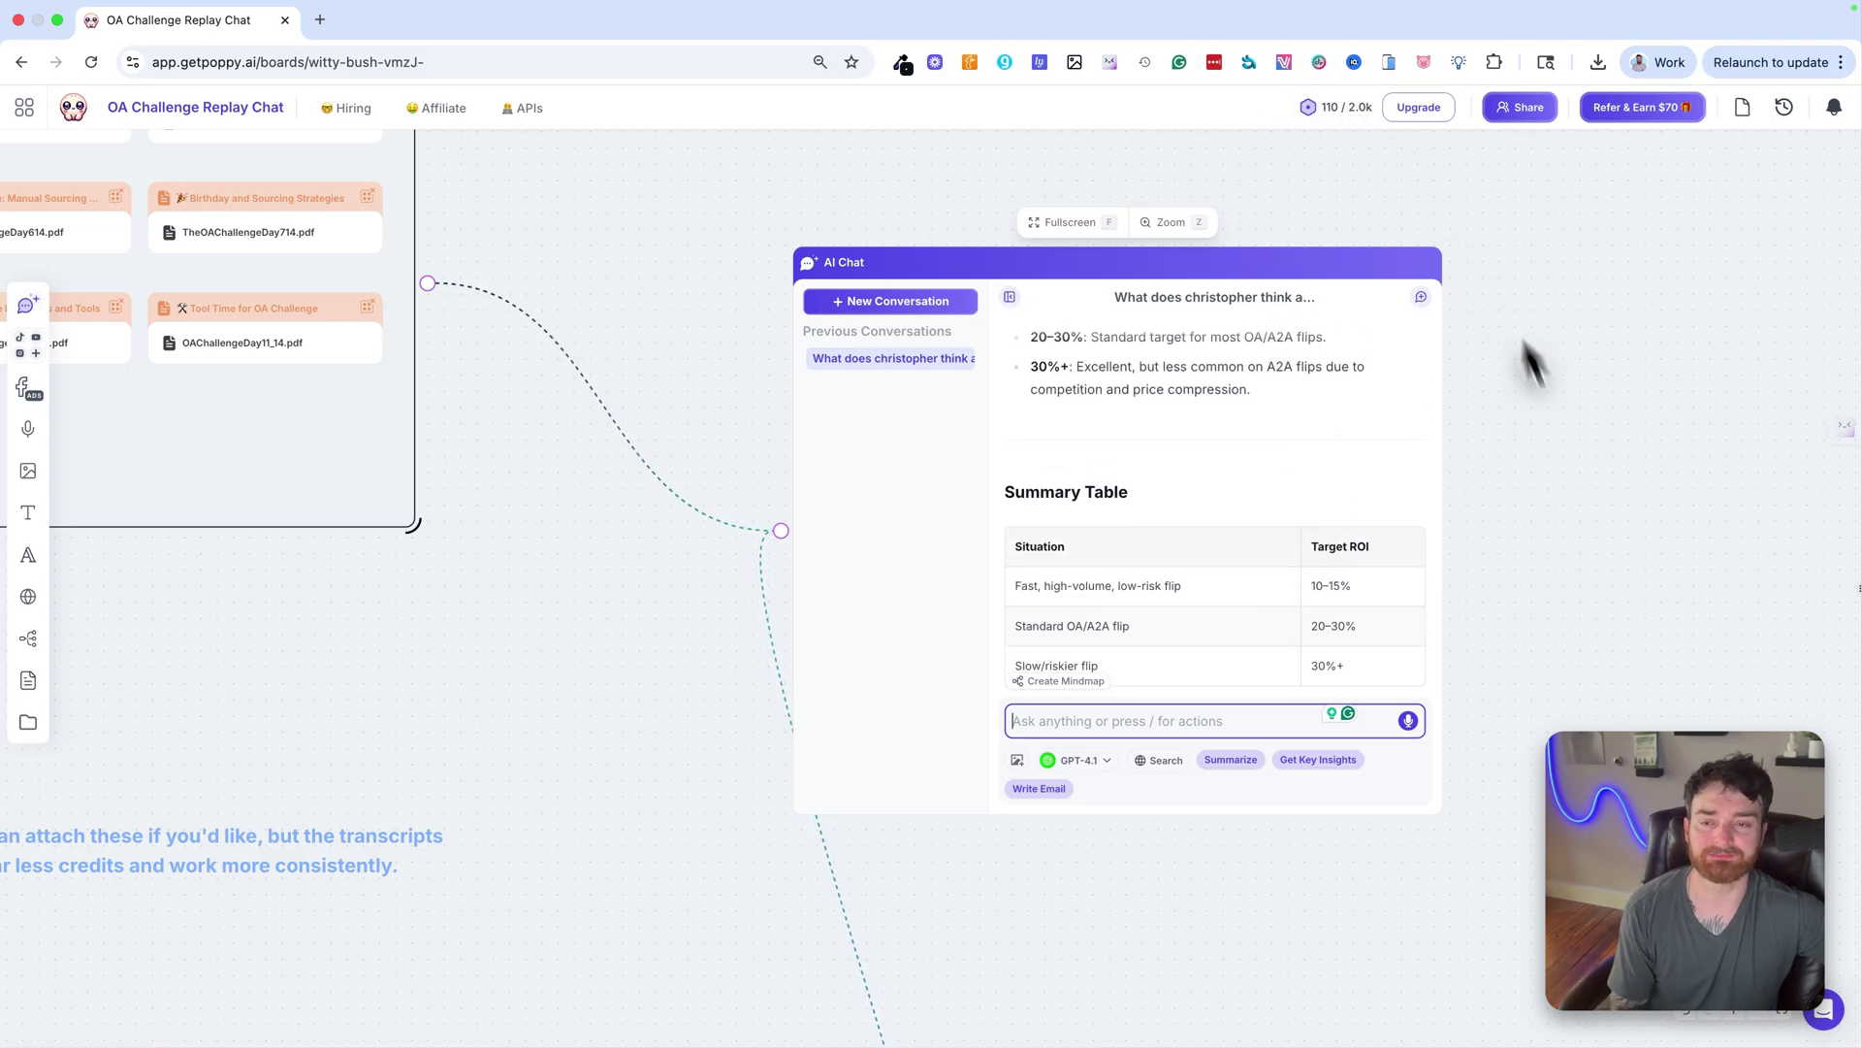
key(super+minus)
key(super+minus)
key(super+minus)
key(super+minus)
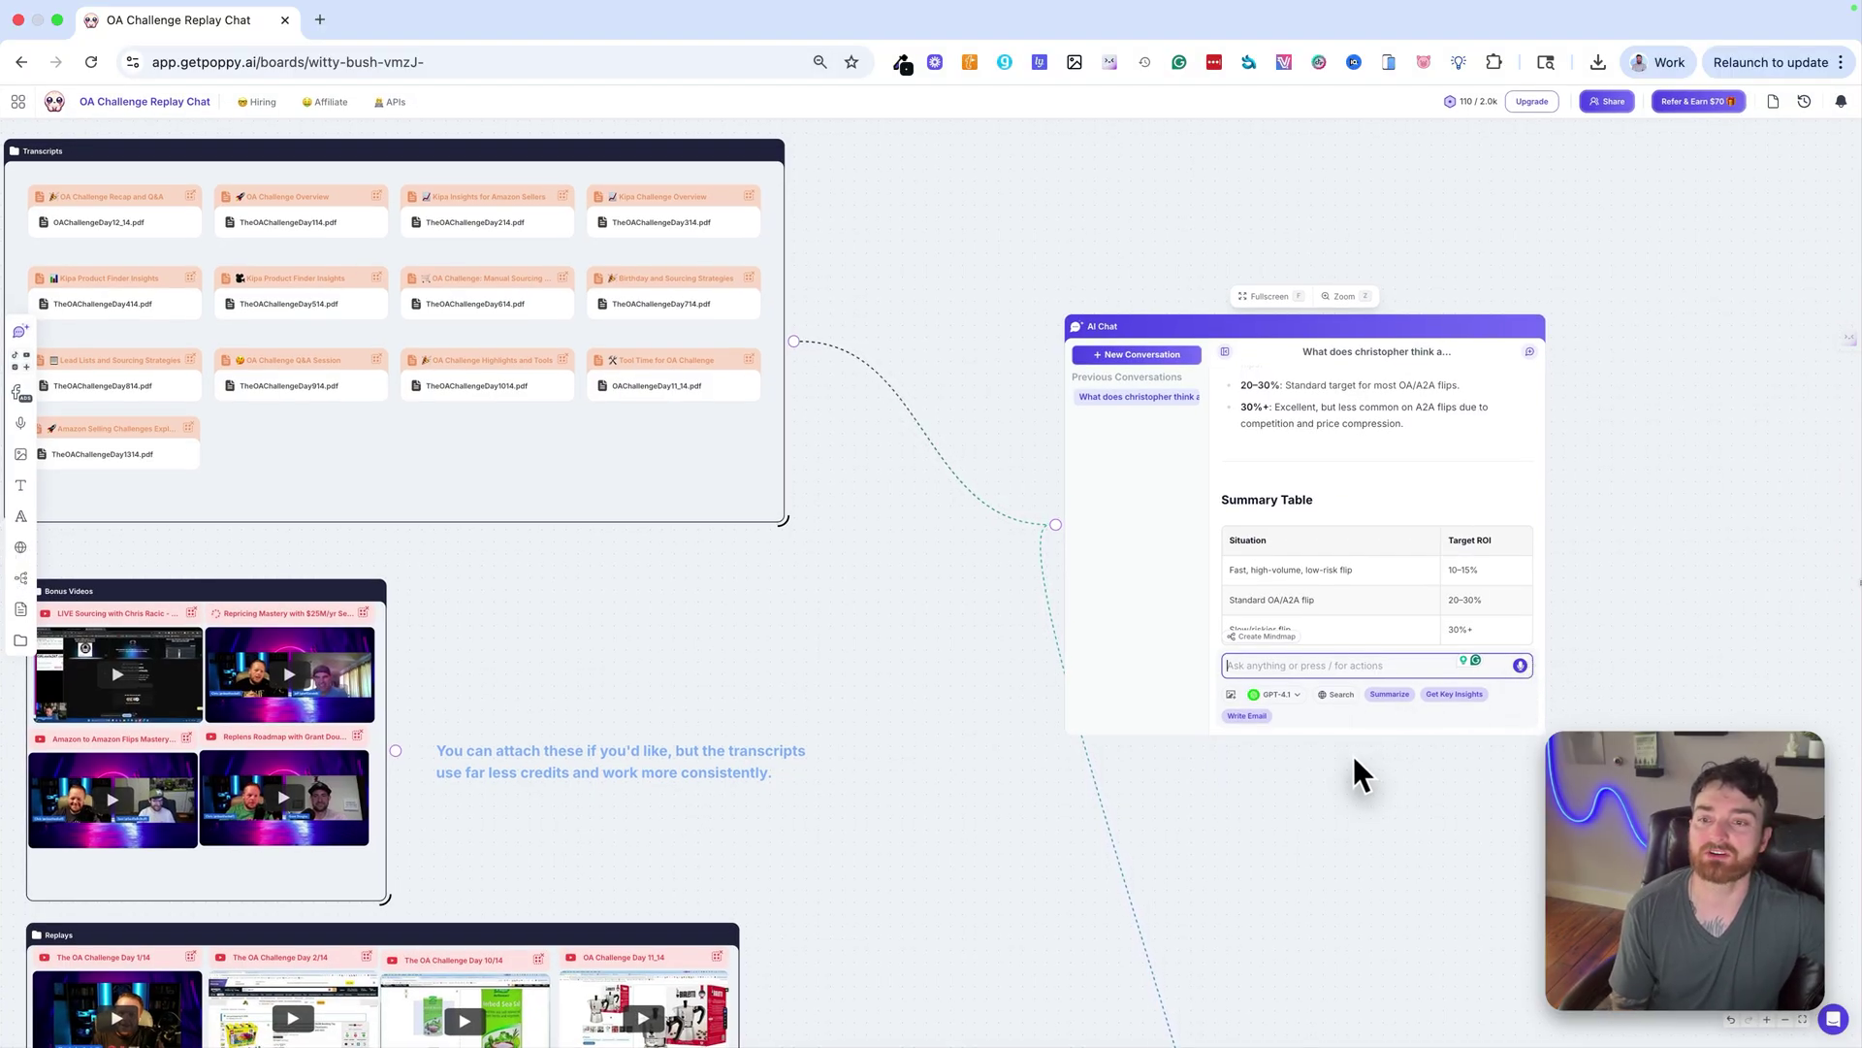
Move Links to Resources up-left, then drag Tool Time for OA Challenge out of Transcripts and back.
scroll(1348, 753, down, 10)
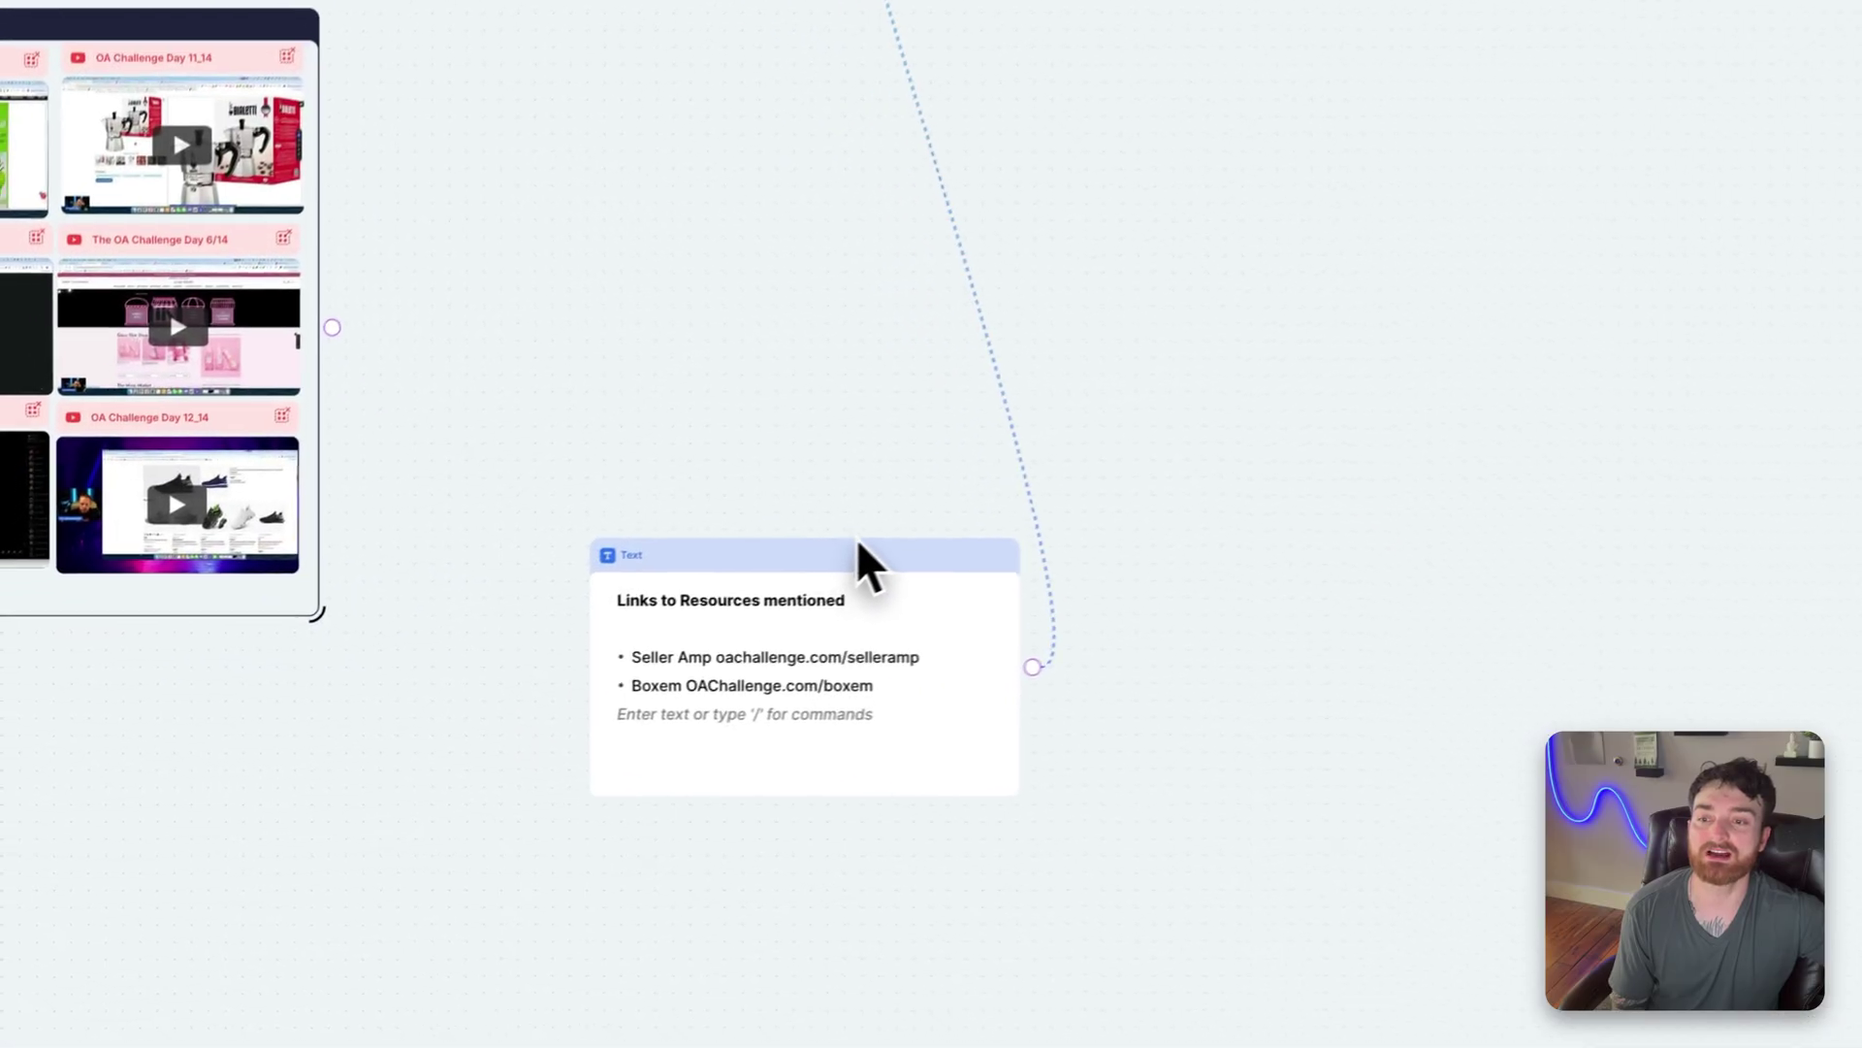
drag(804, 628, 722, 431)
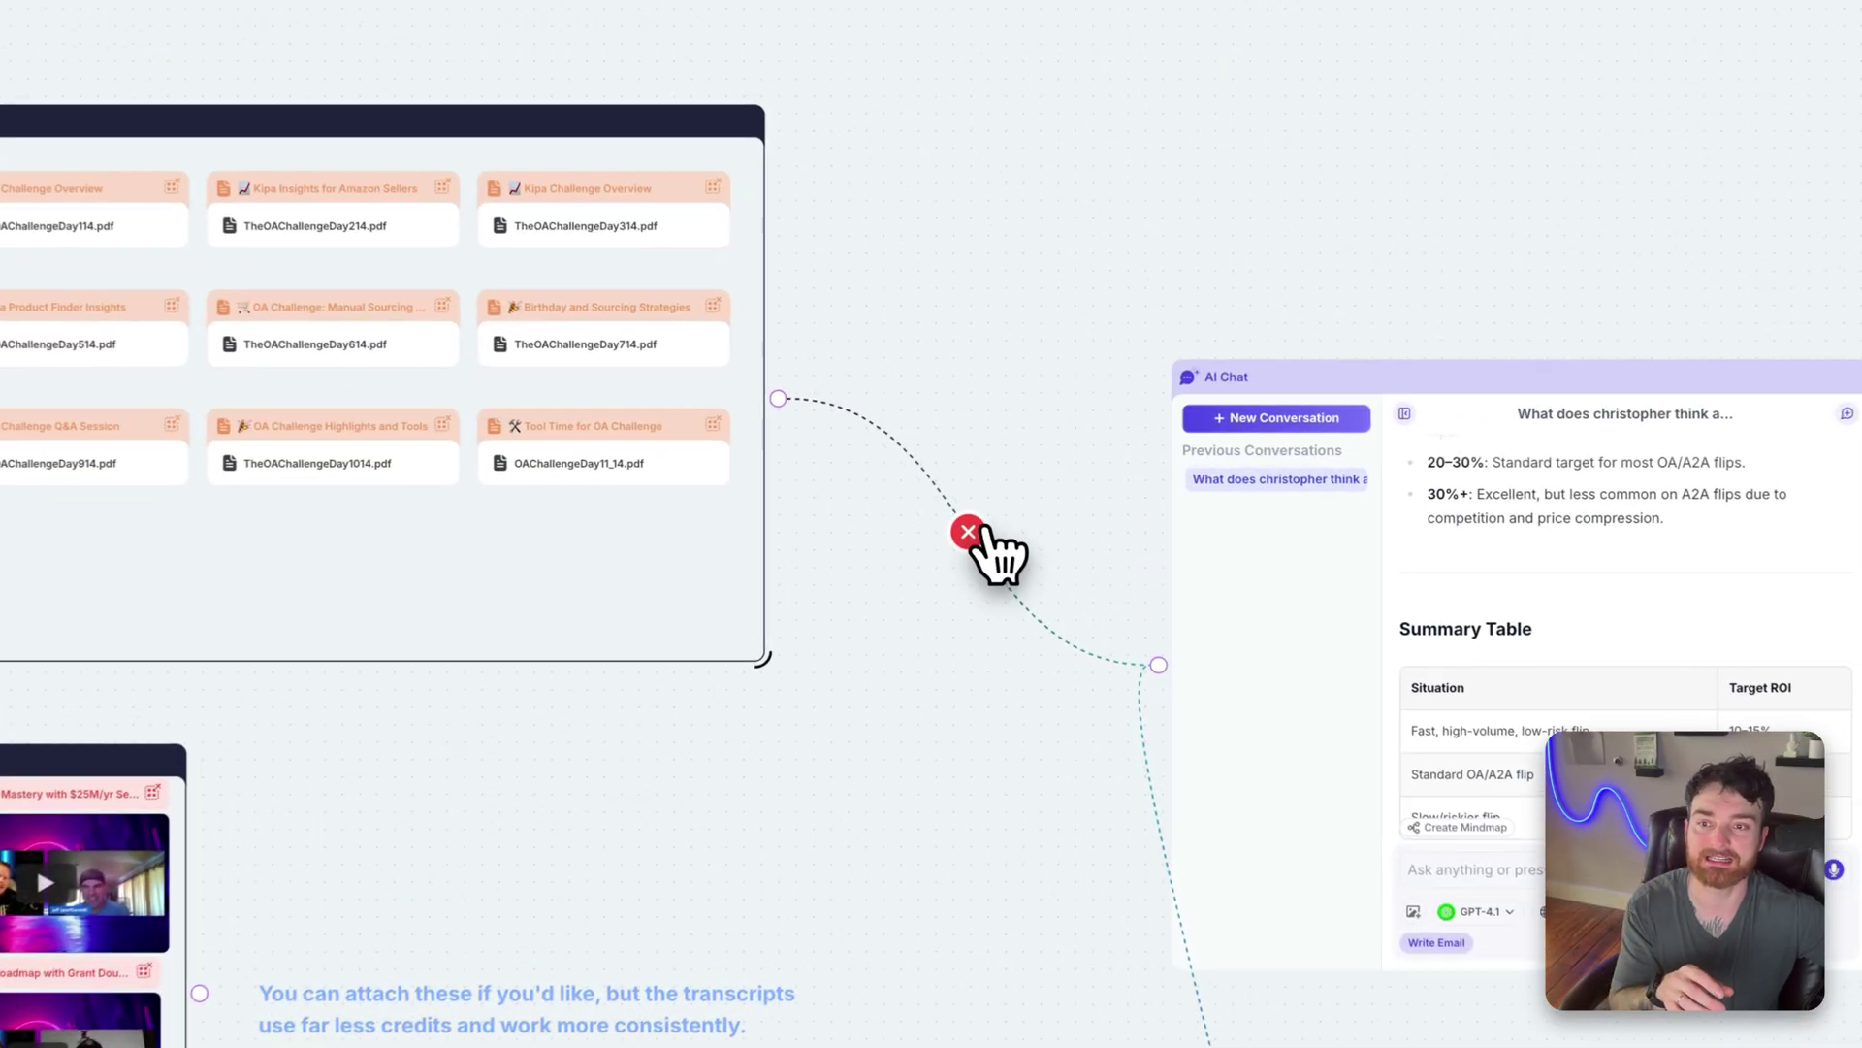
click(975, 531)
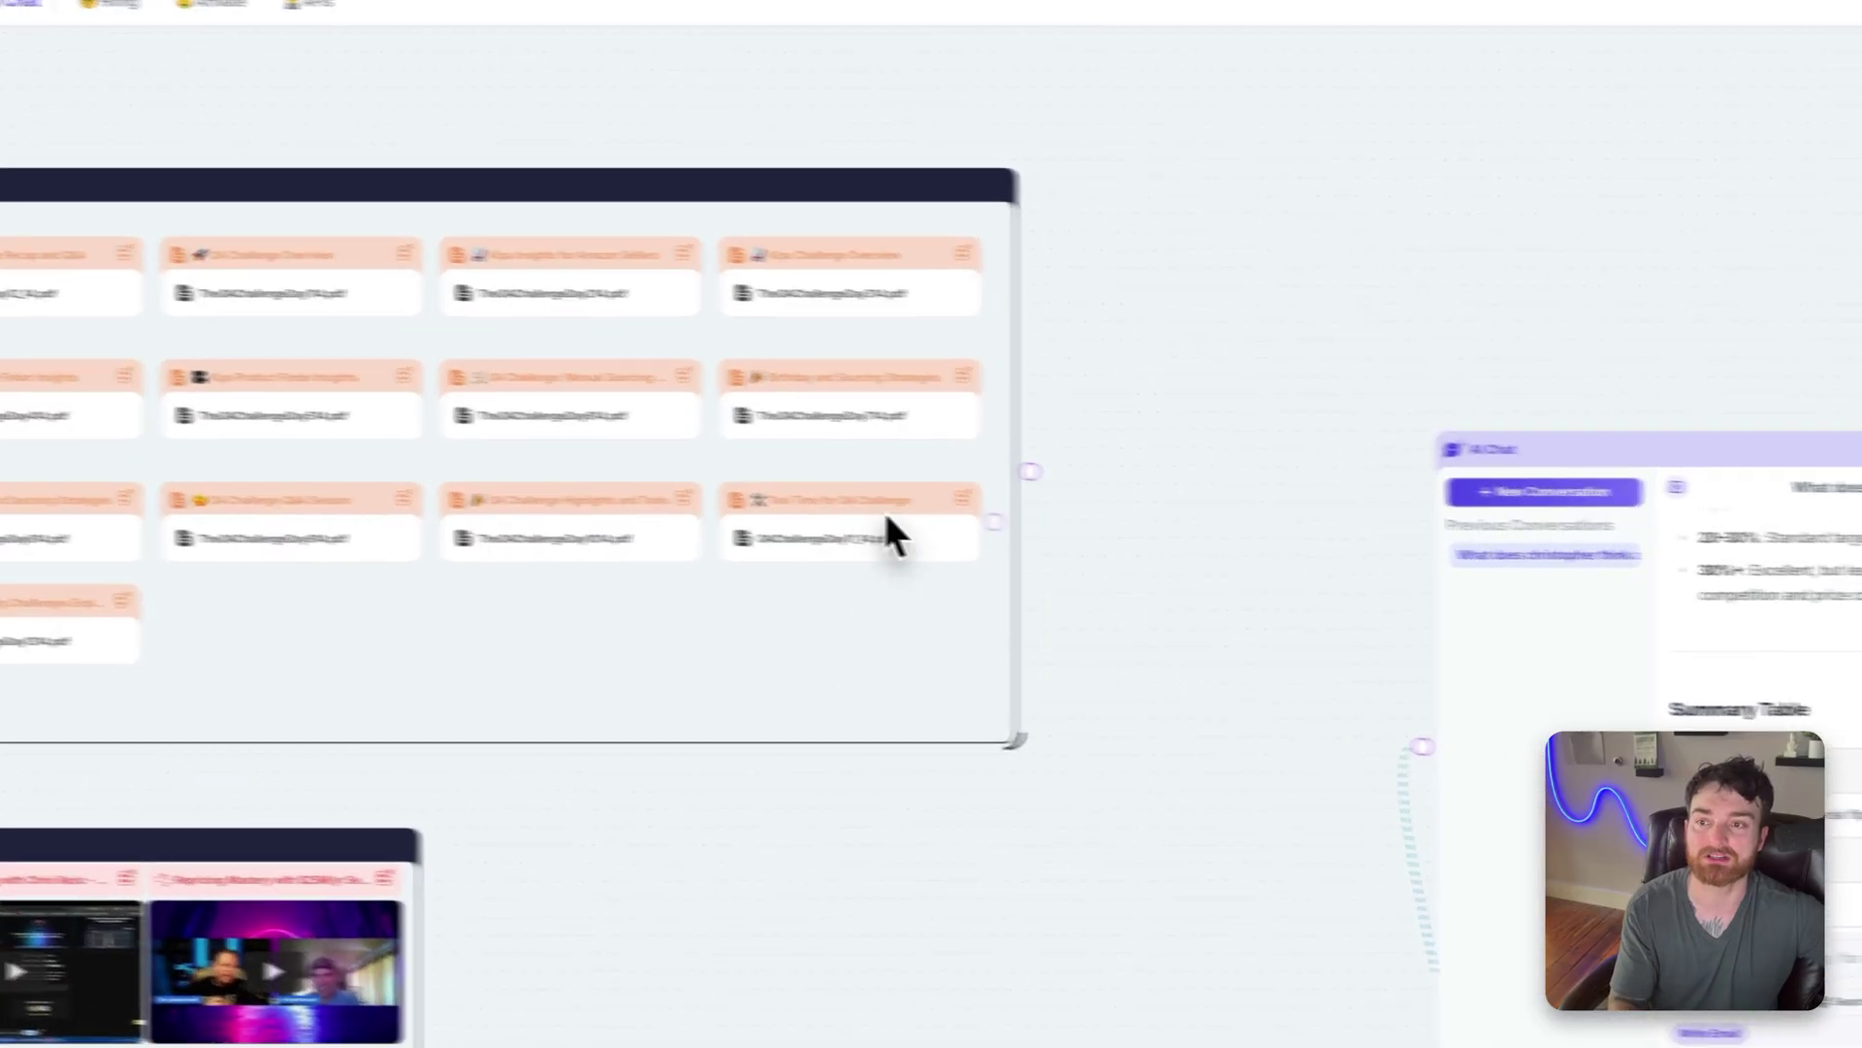
drag(631, 459, 1070, 723)
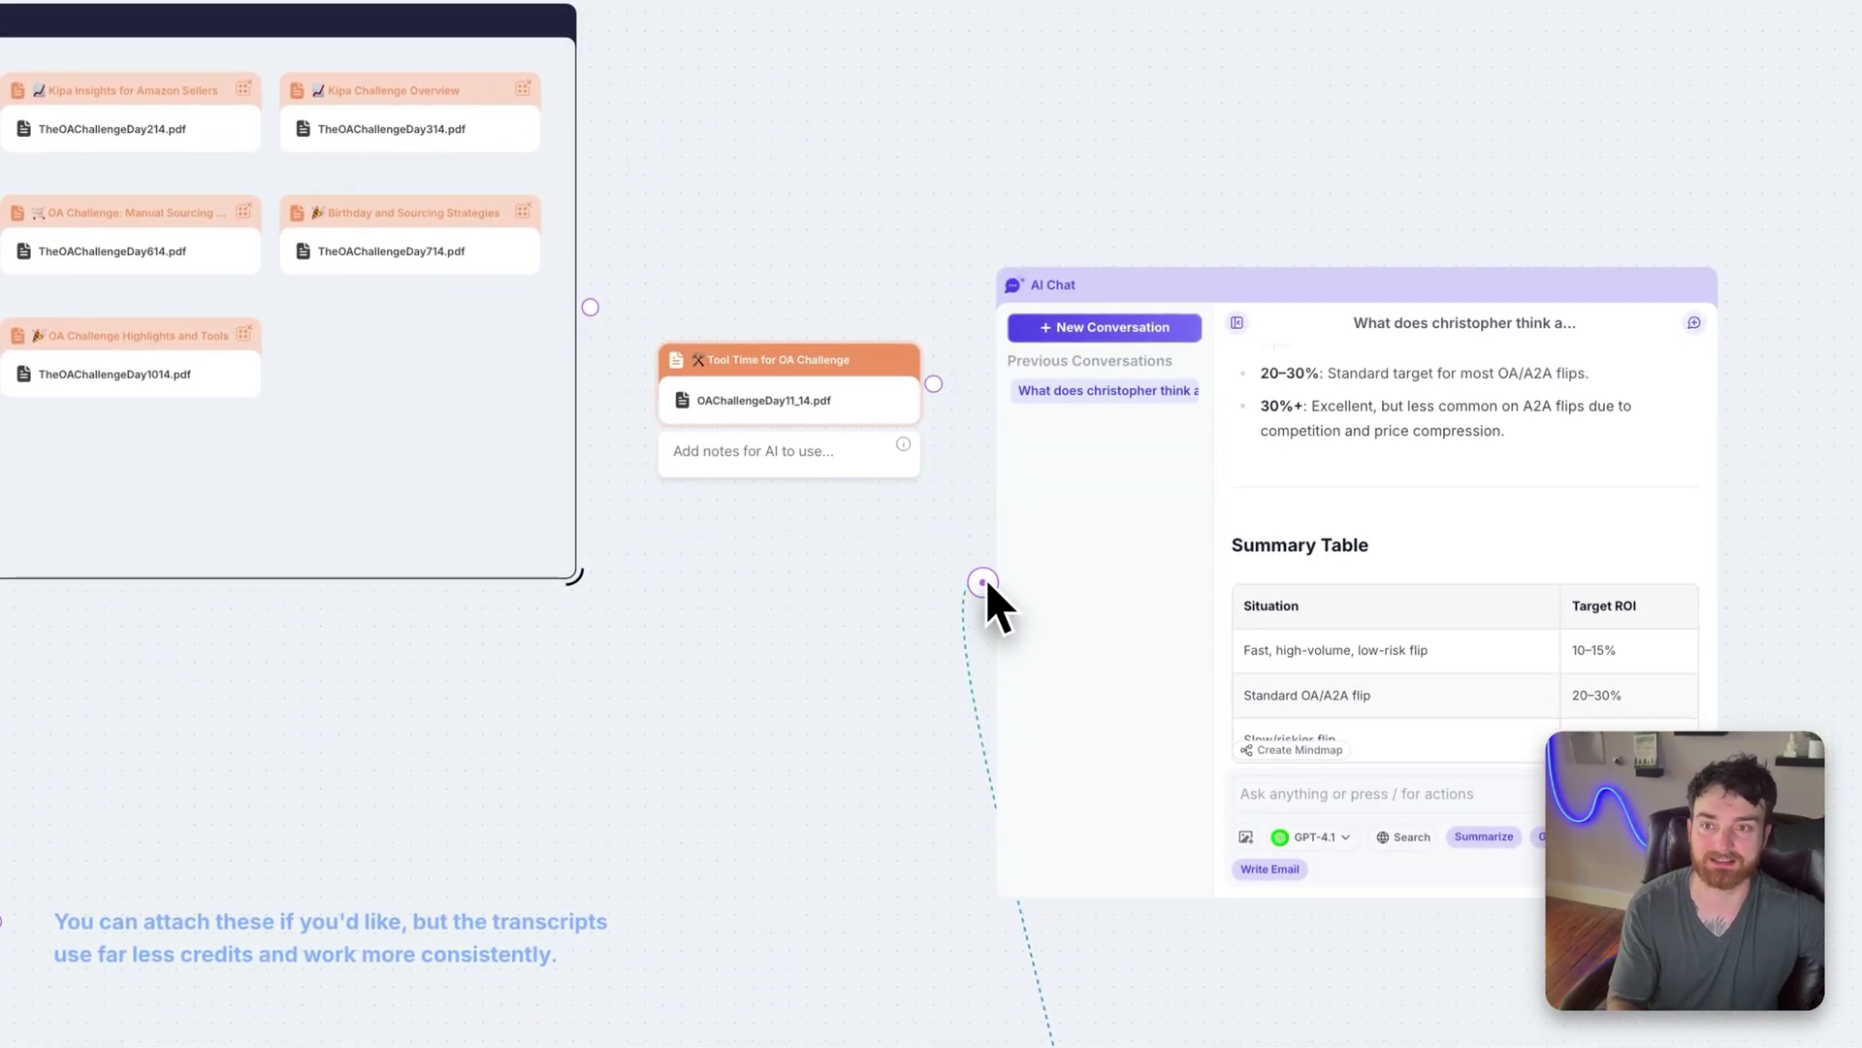
drag(846, 461, 509, 427)
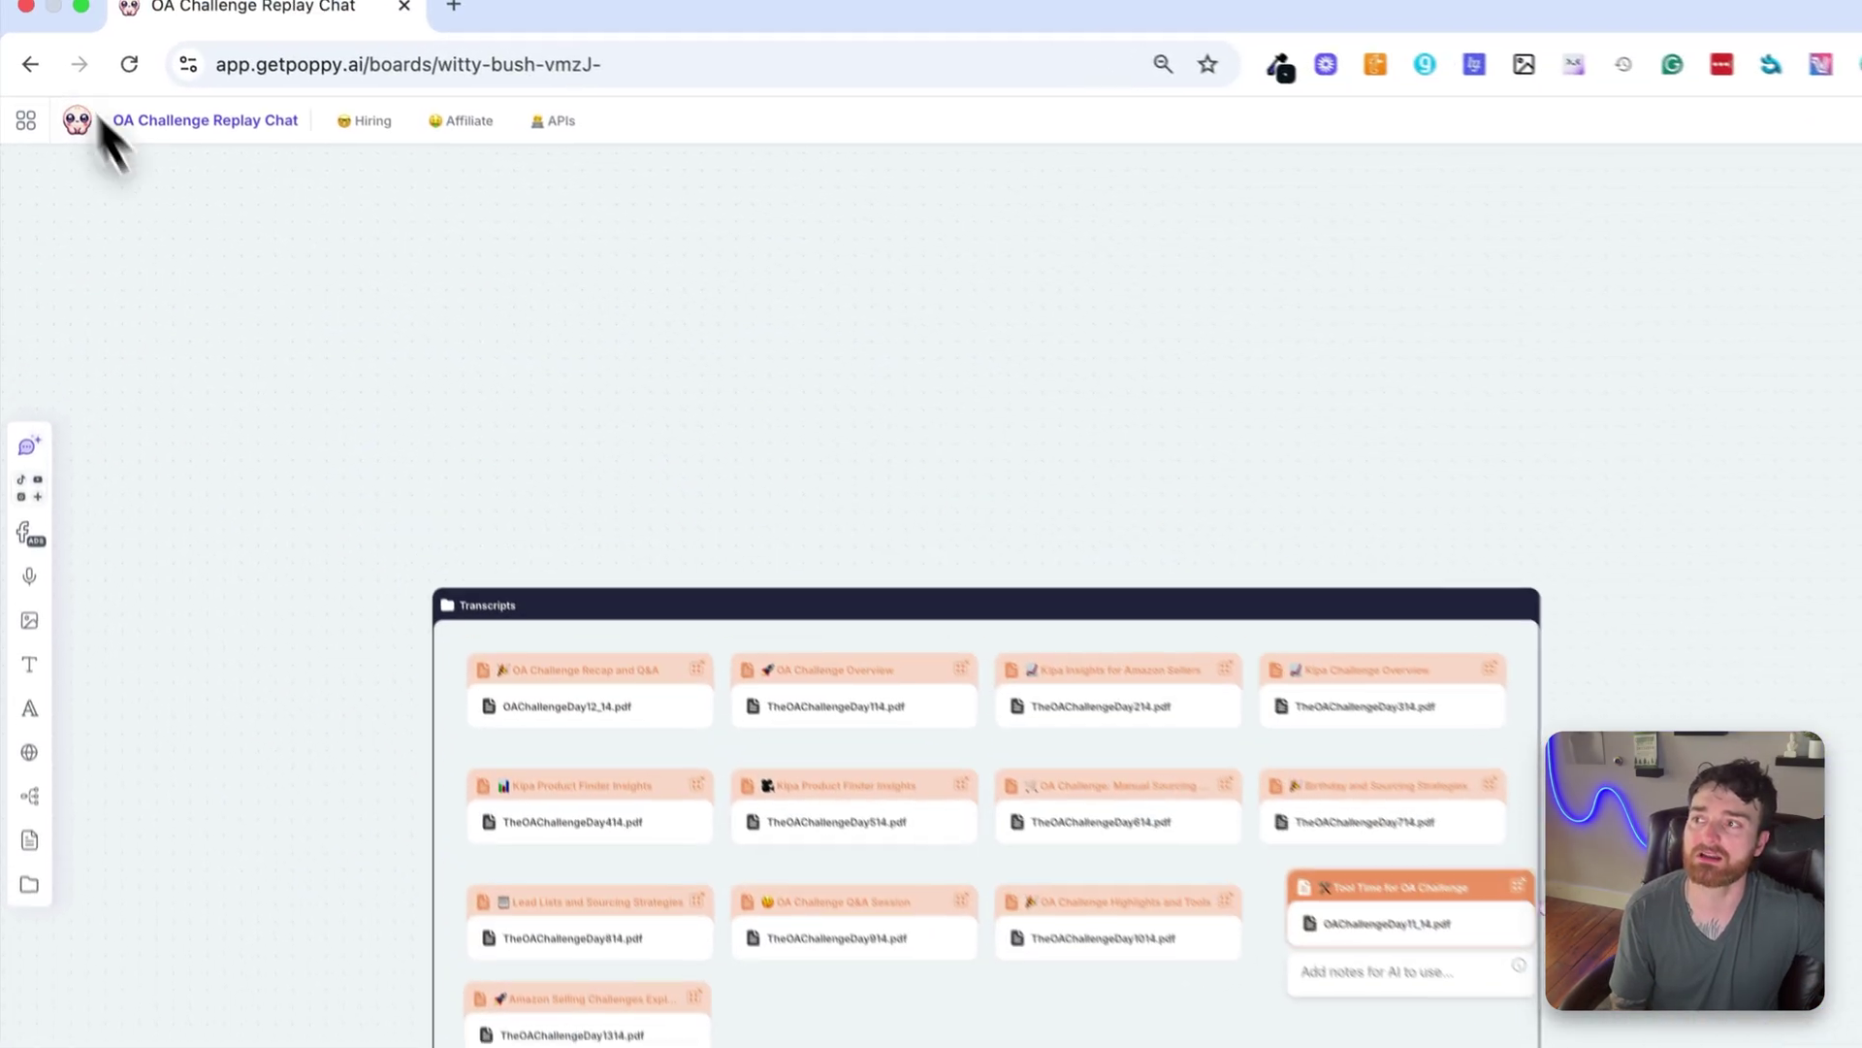
Open the Eurekaa board and rearrange its website source cards.
click(78, 121)
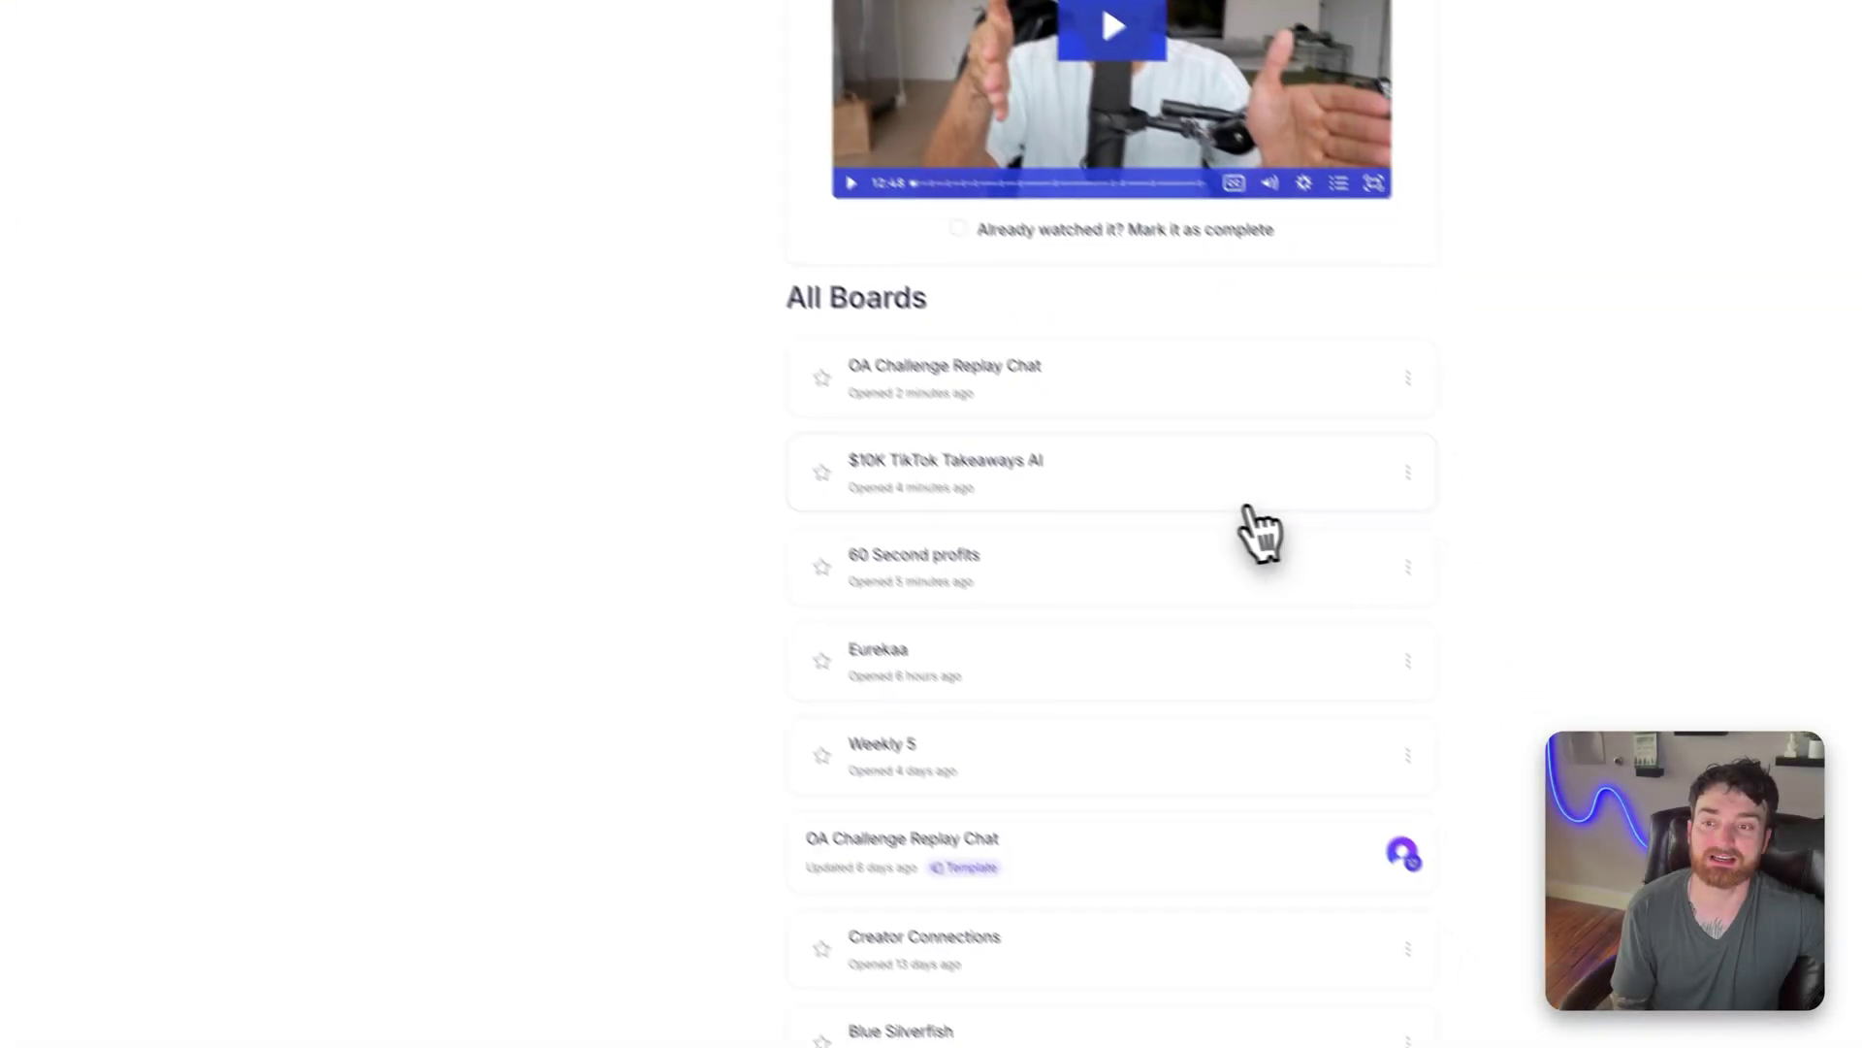
click(1052, 661)
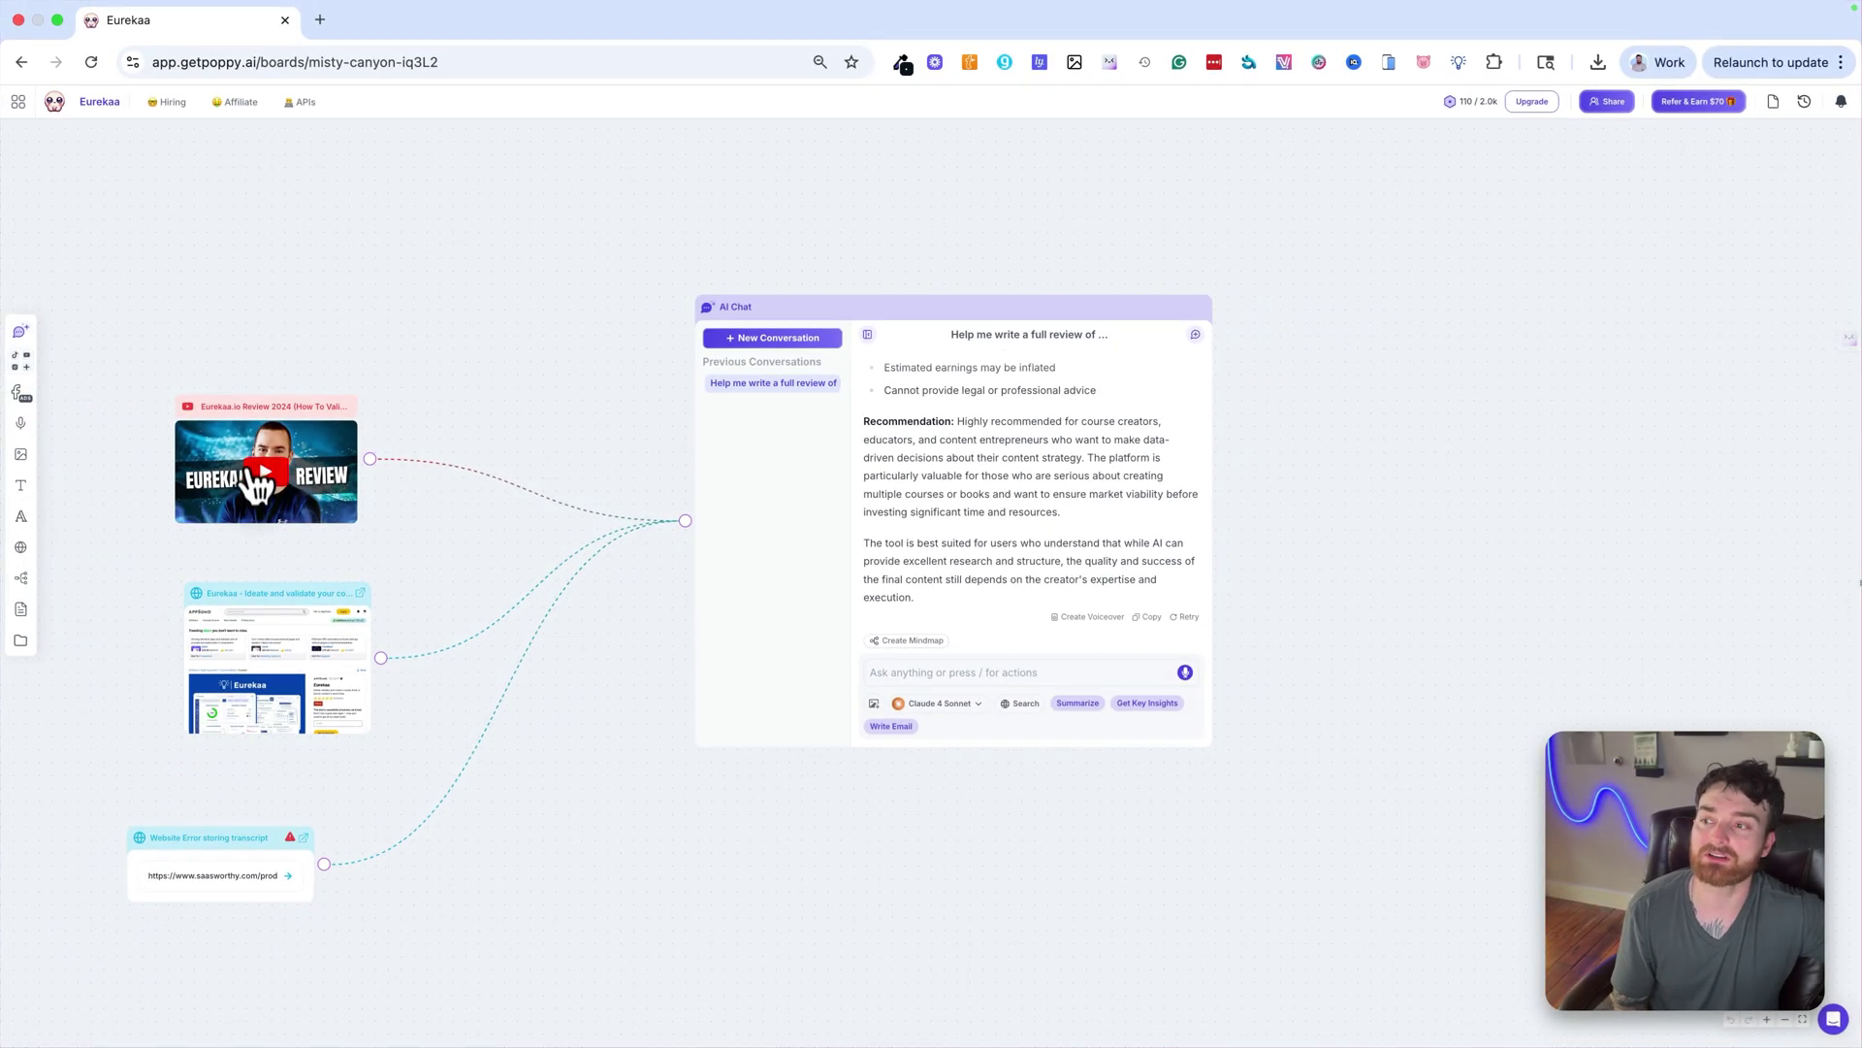
click(305, 628)
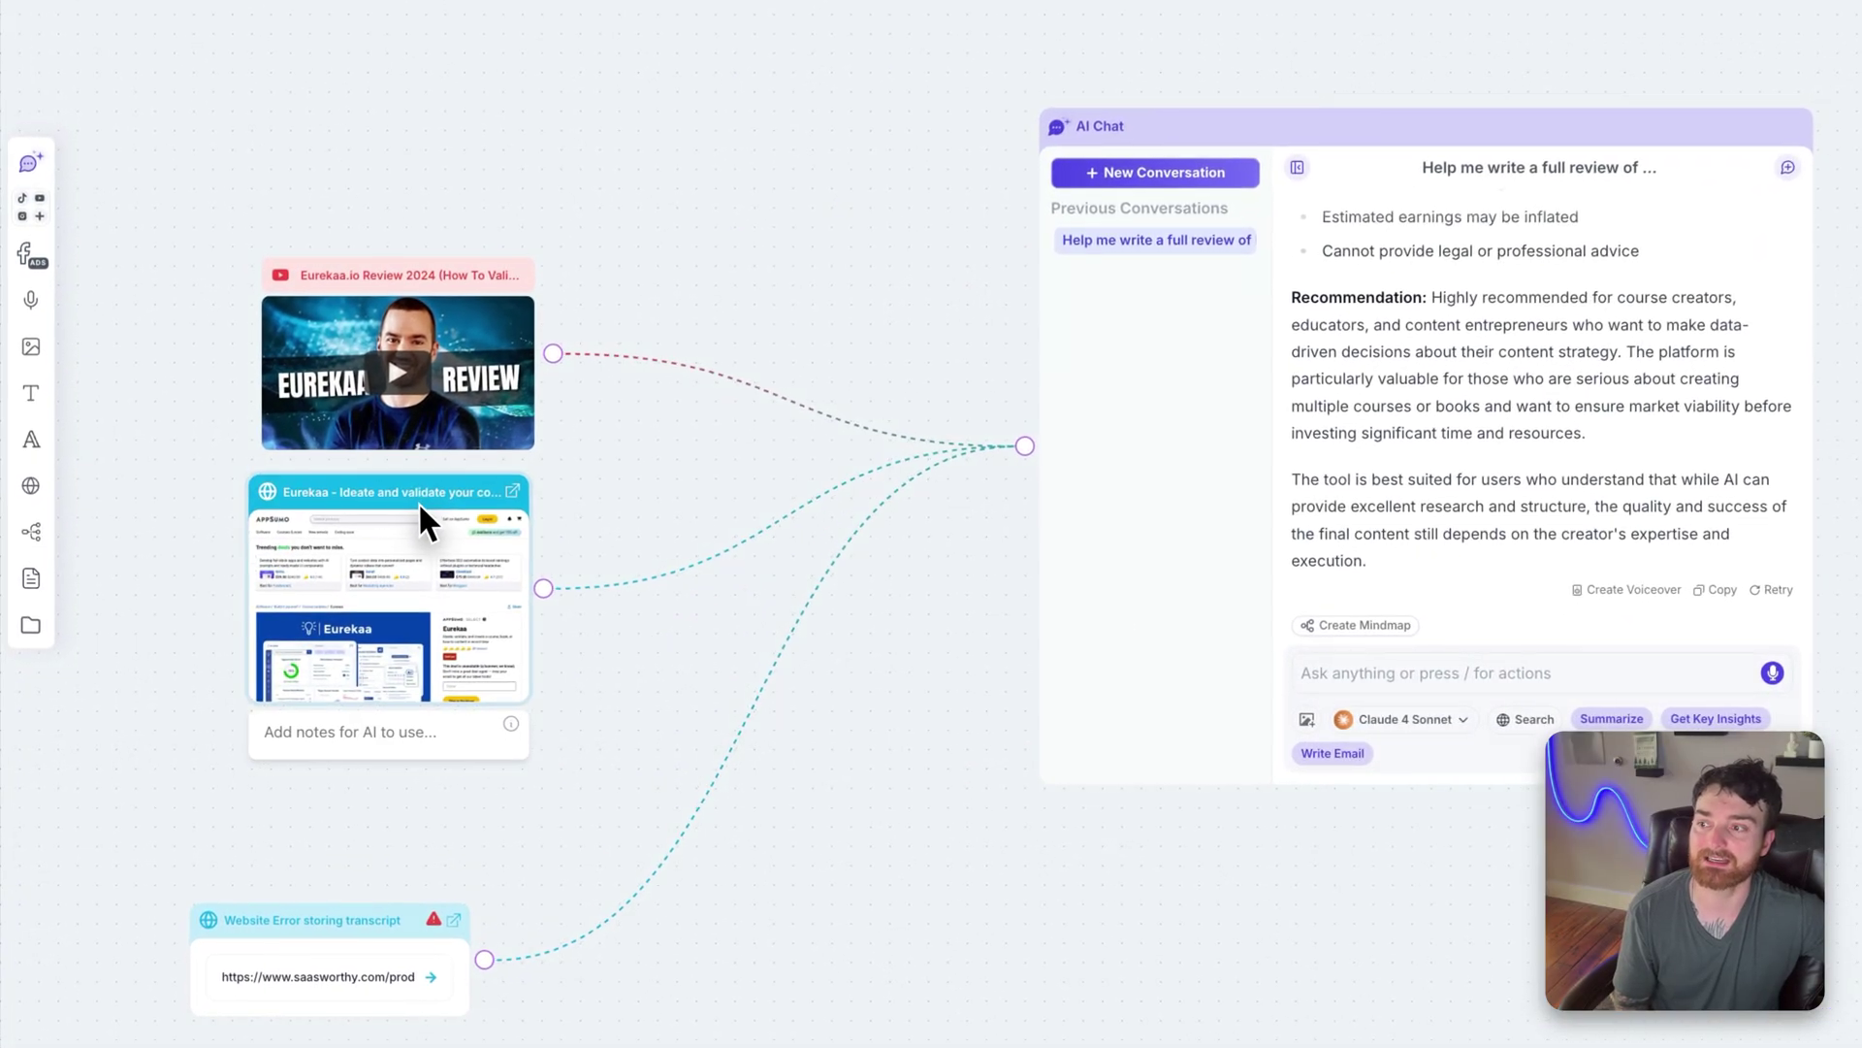
drag(388, 921, 495, 687)
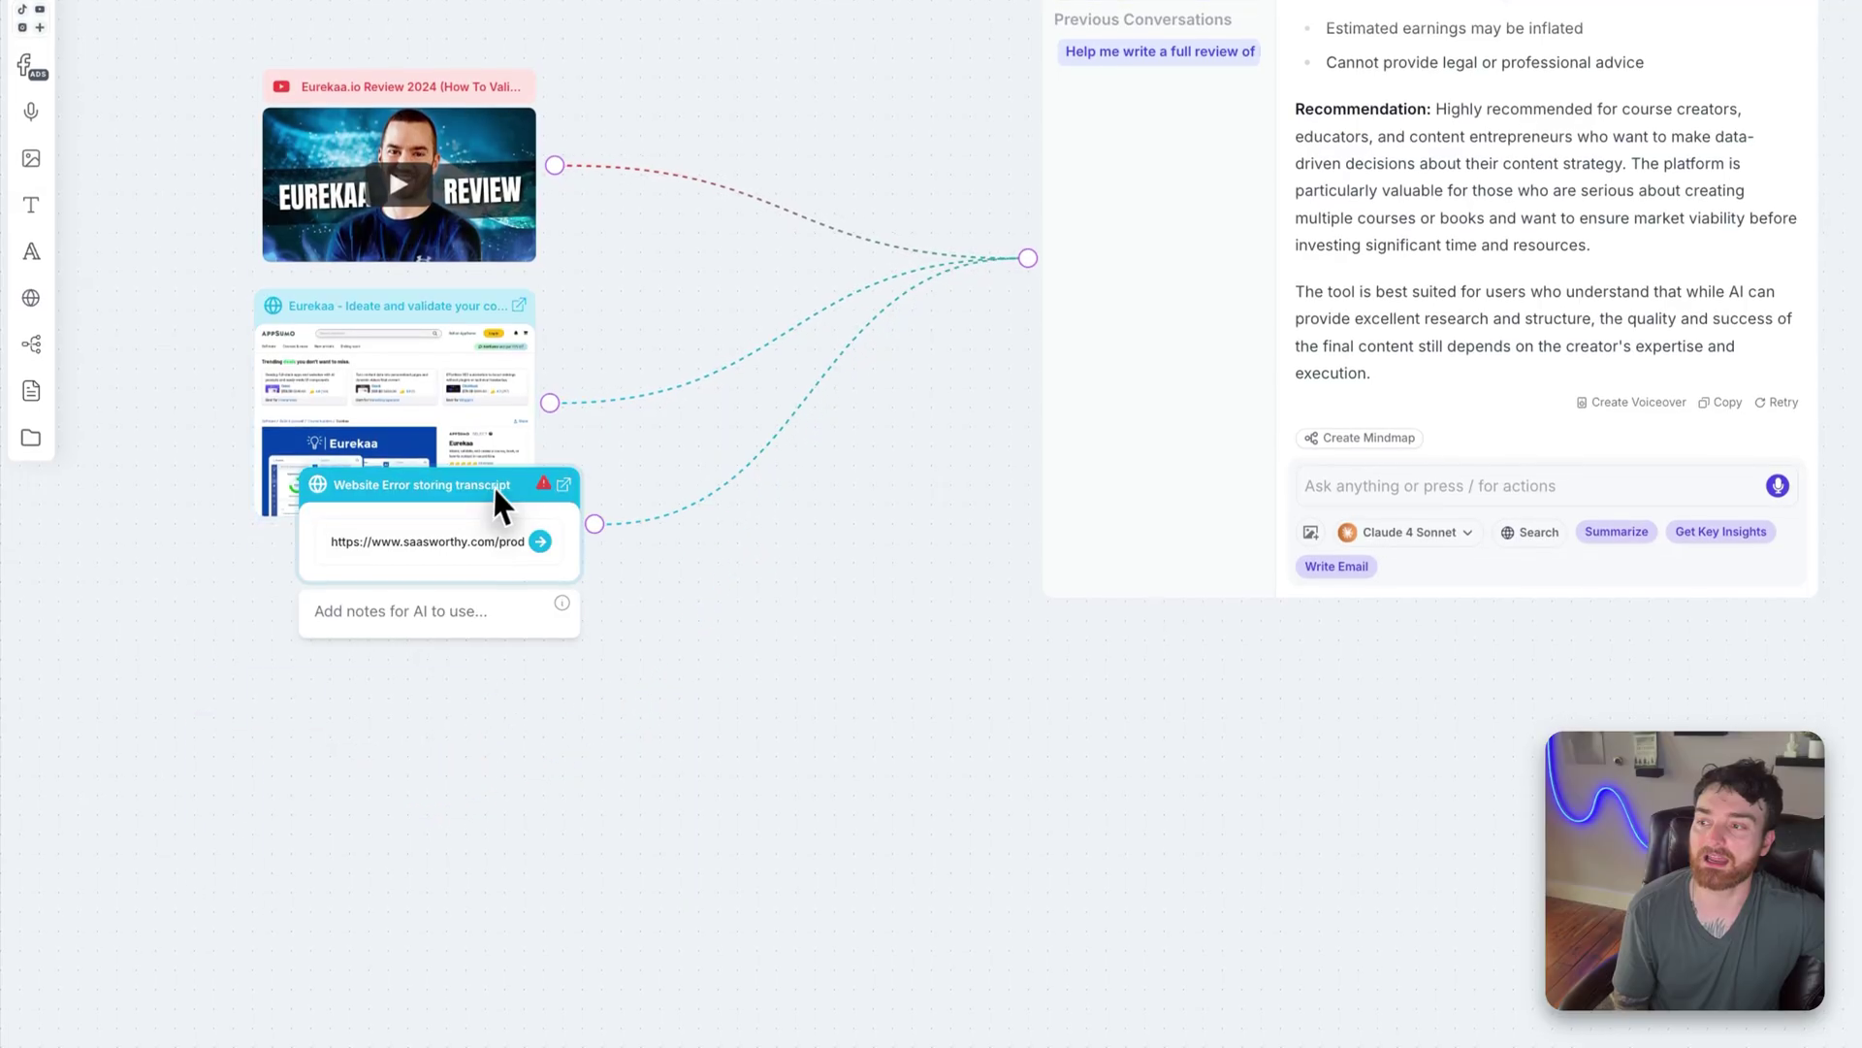
drag(495, 495, 466, 584)
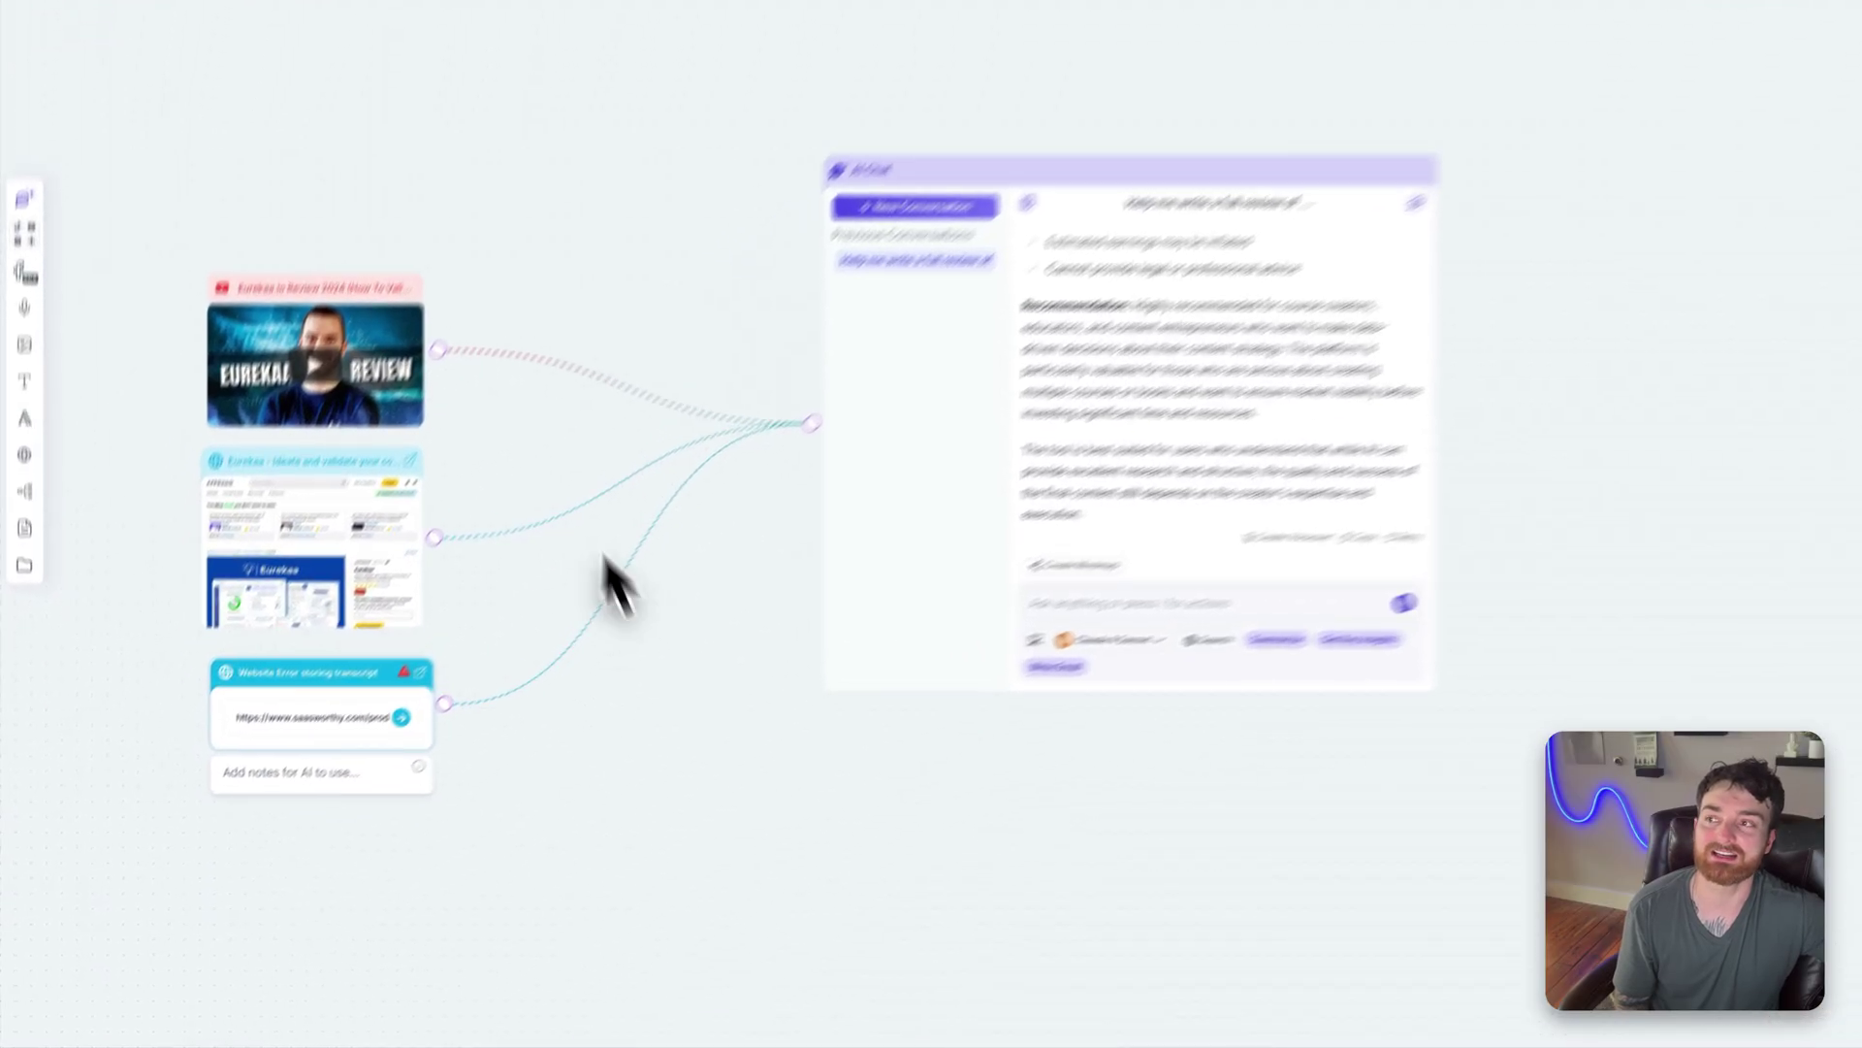
Open the Weekly 5 board, look around its canvas, and return to All Boards.
click(78, 140)
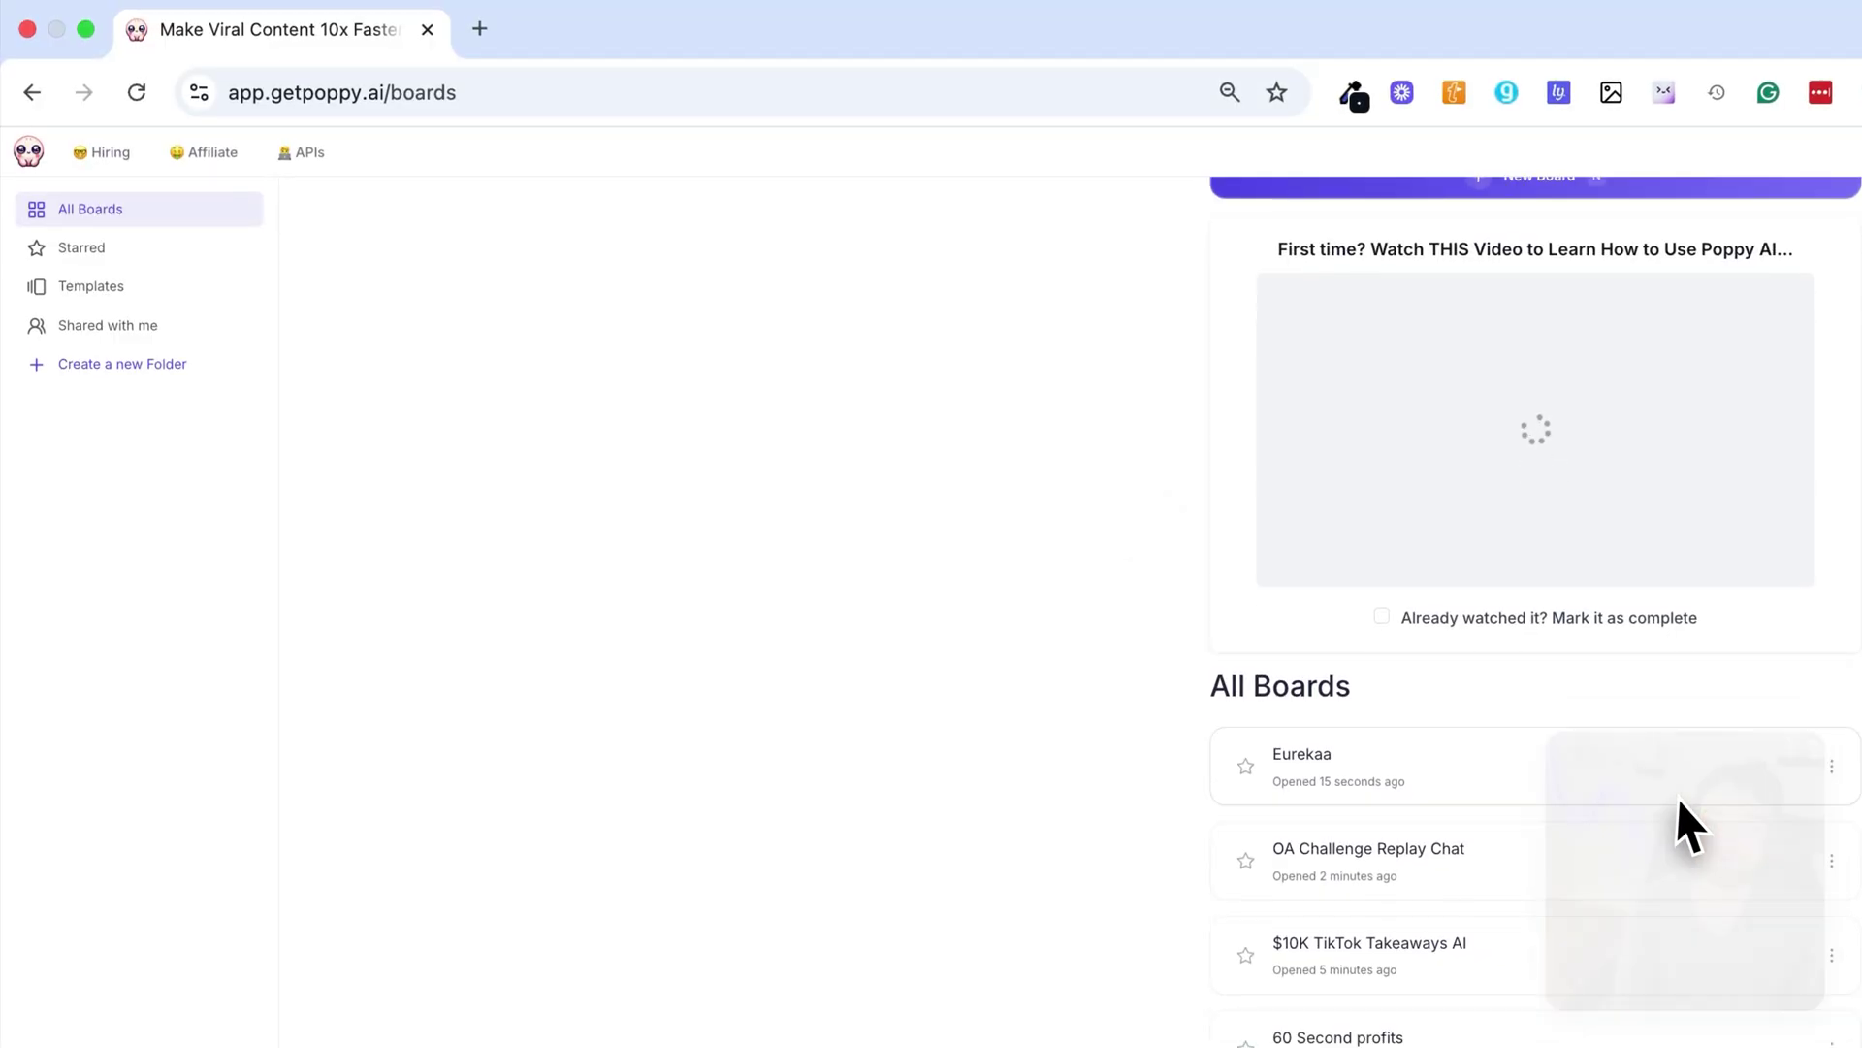
scroll(1688, 825, down, 8)
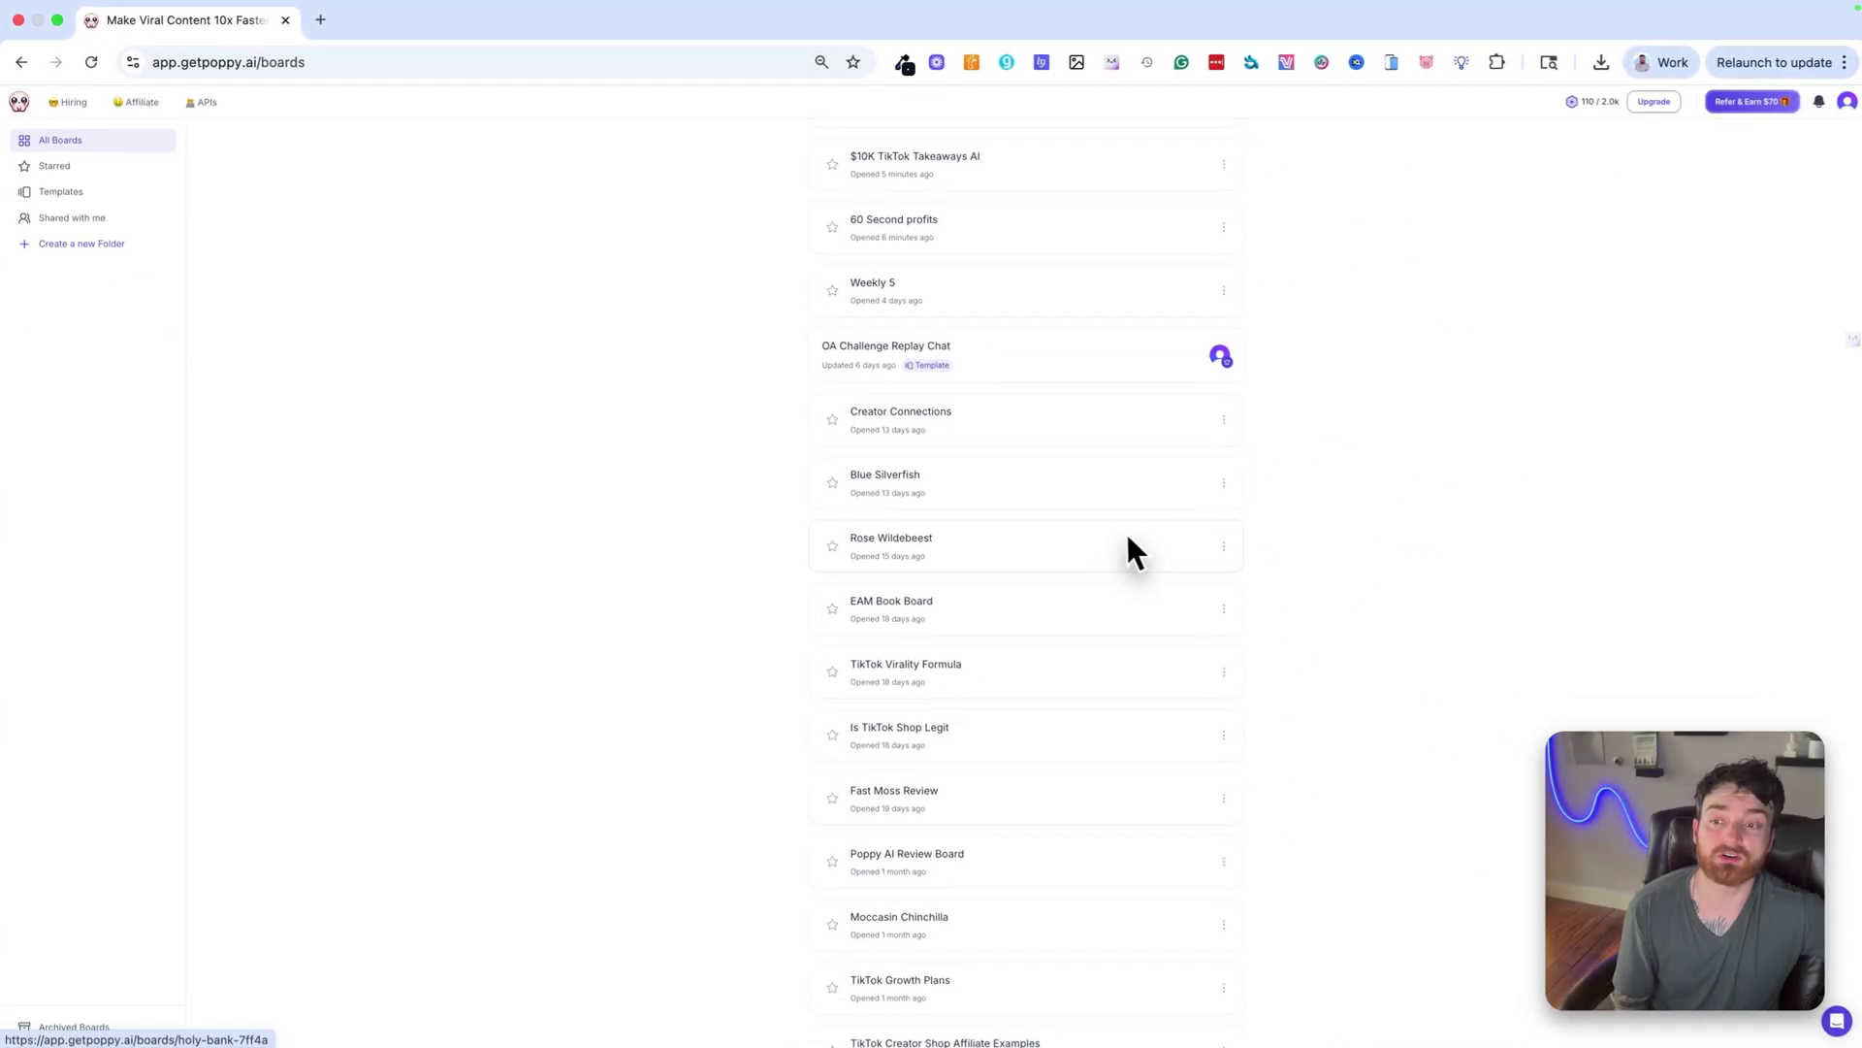
scroll(1135, 558, down, 4)
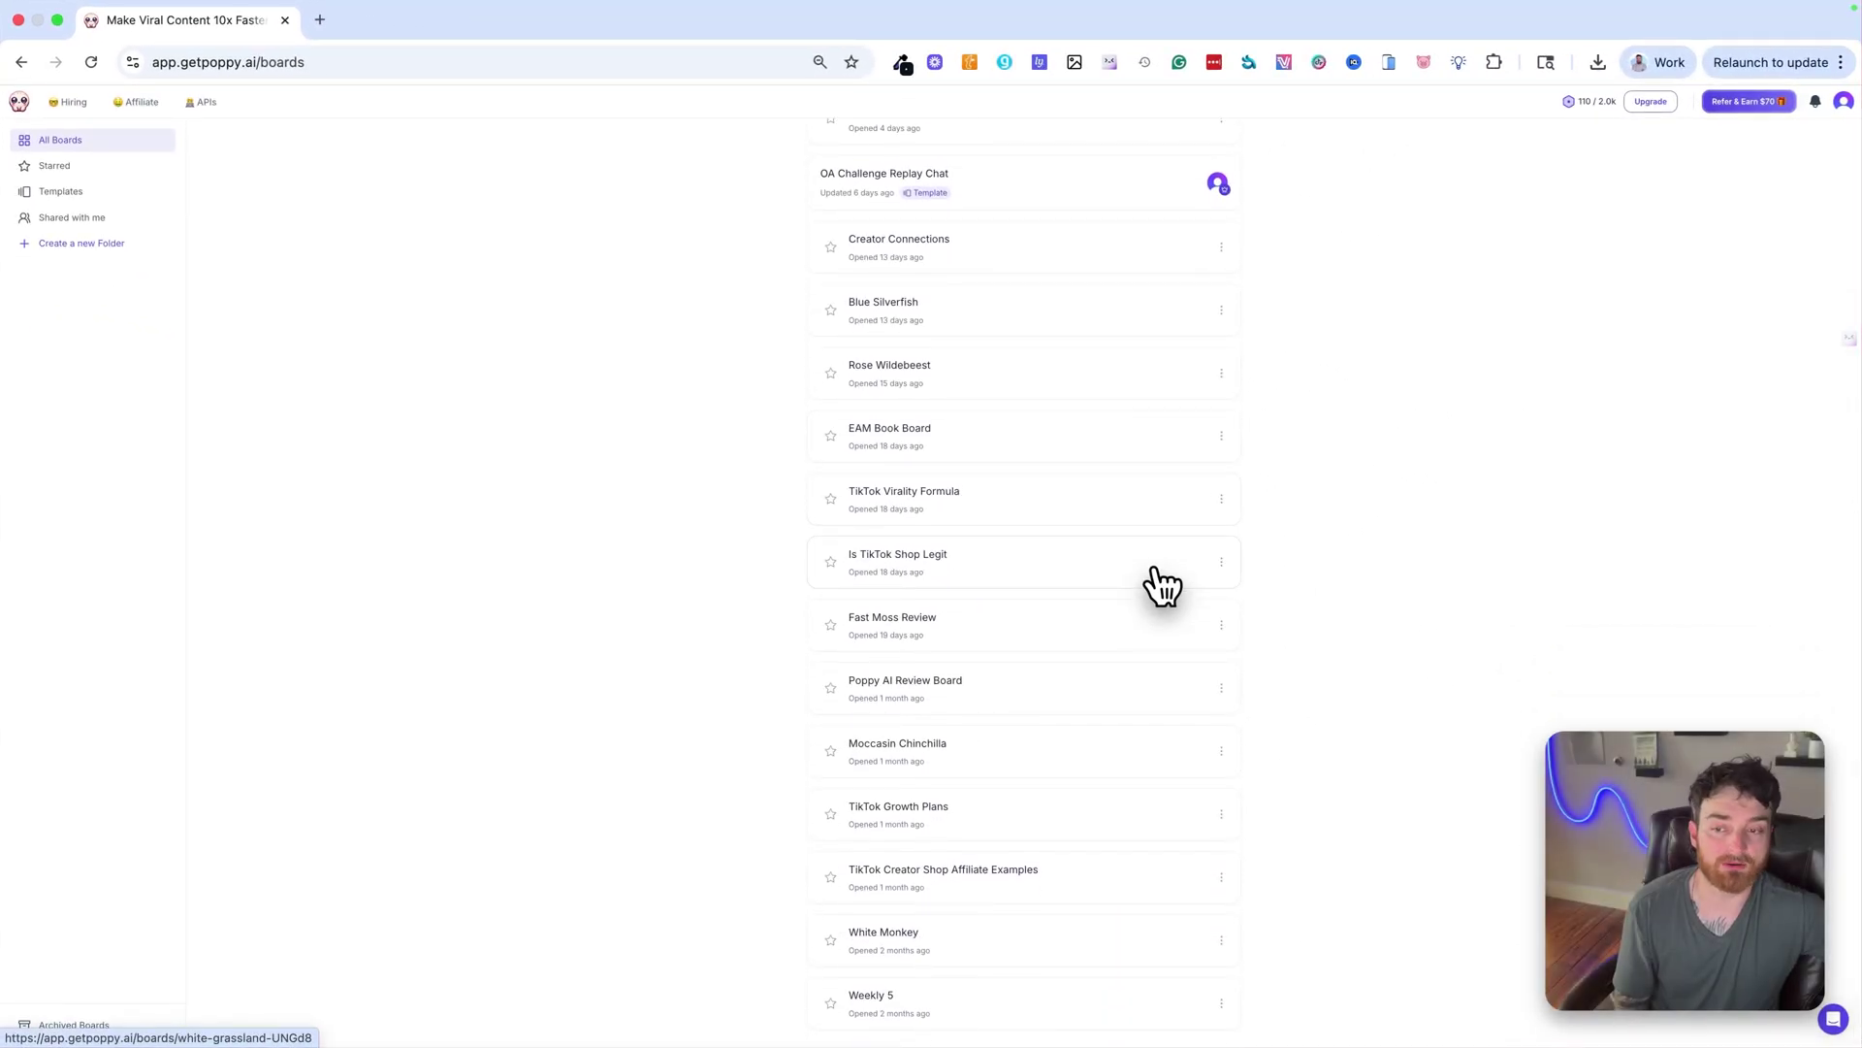
click(1080, 997)
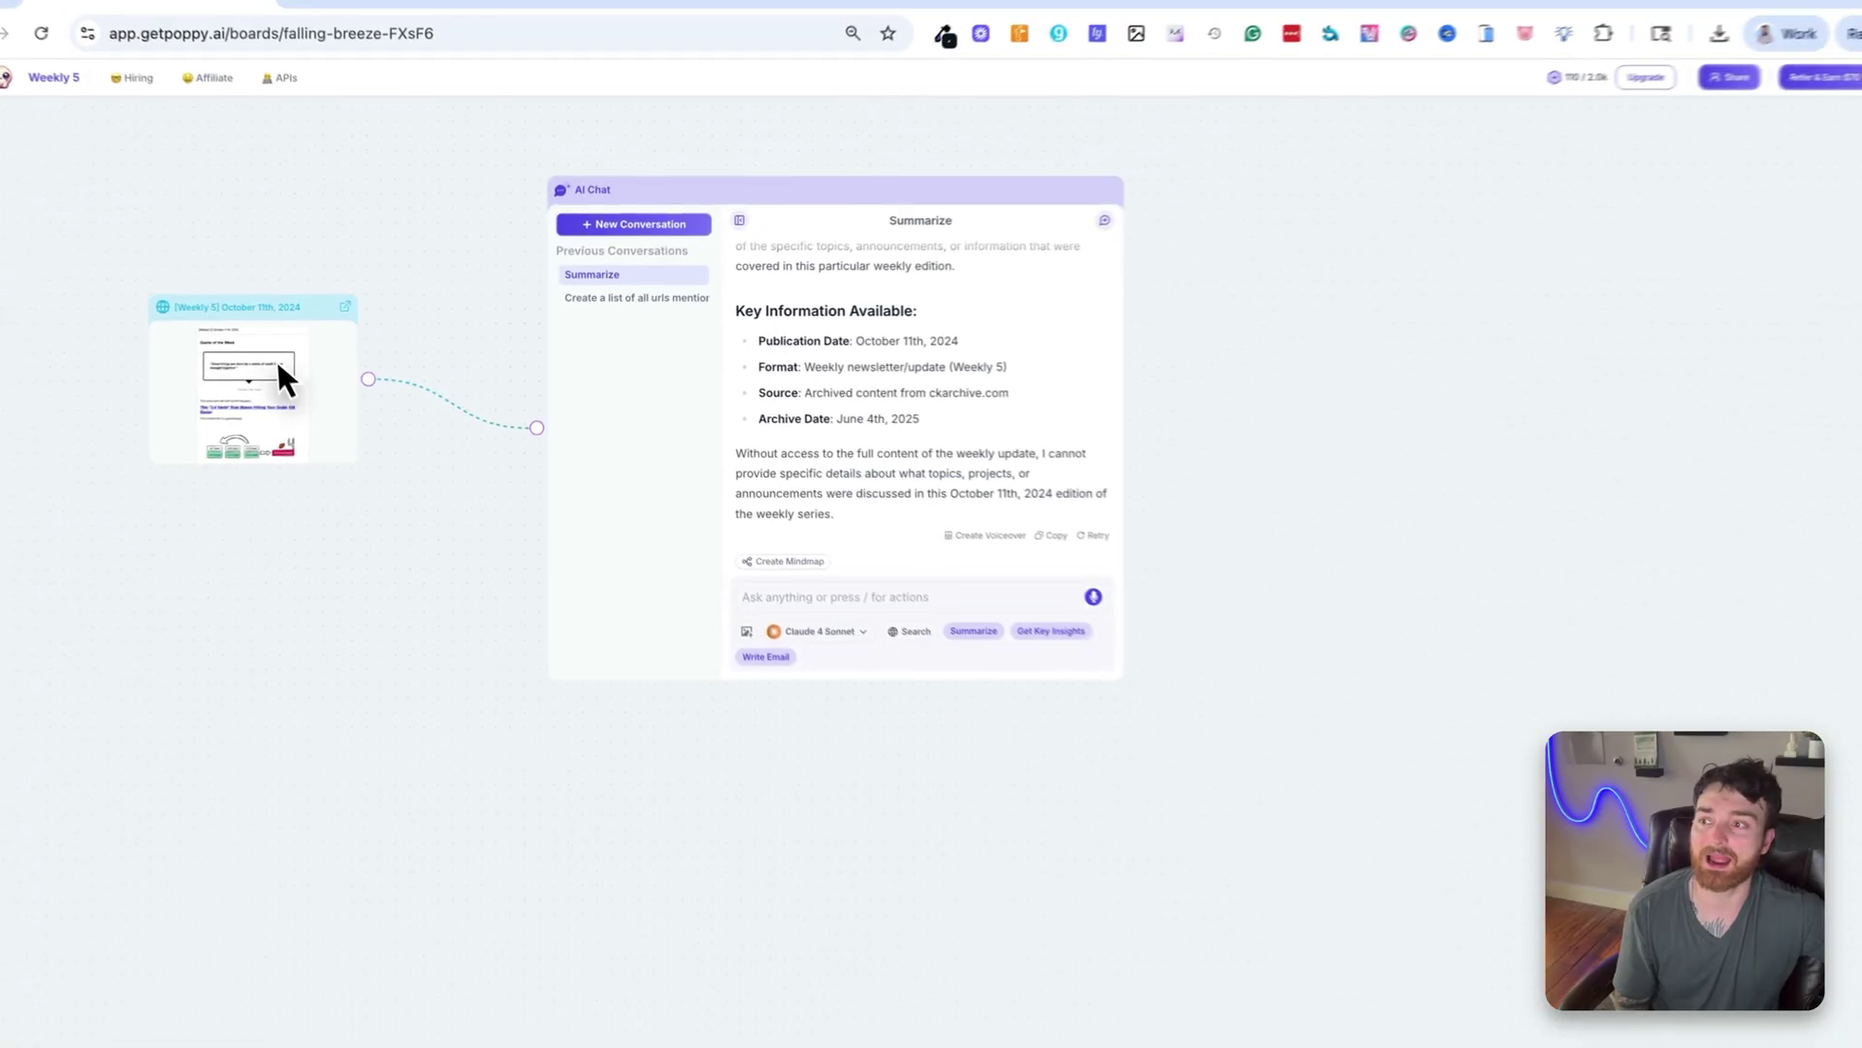
scroll(293, 387, down, 2)
scroll(417, 417, up, 3)
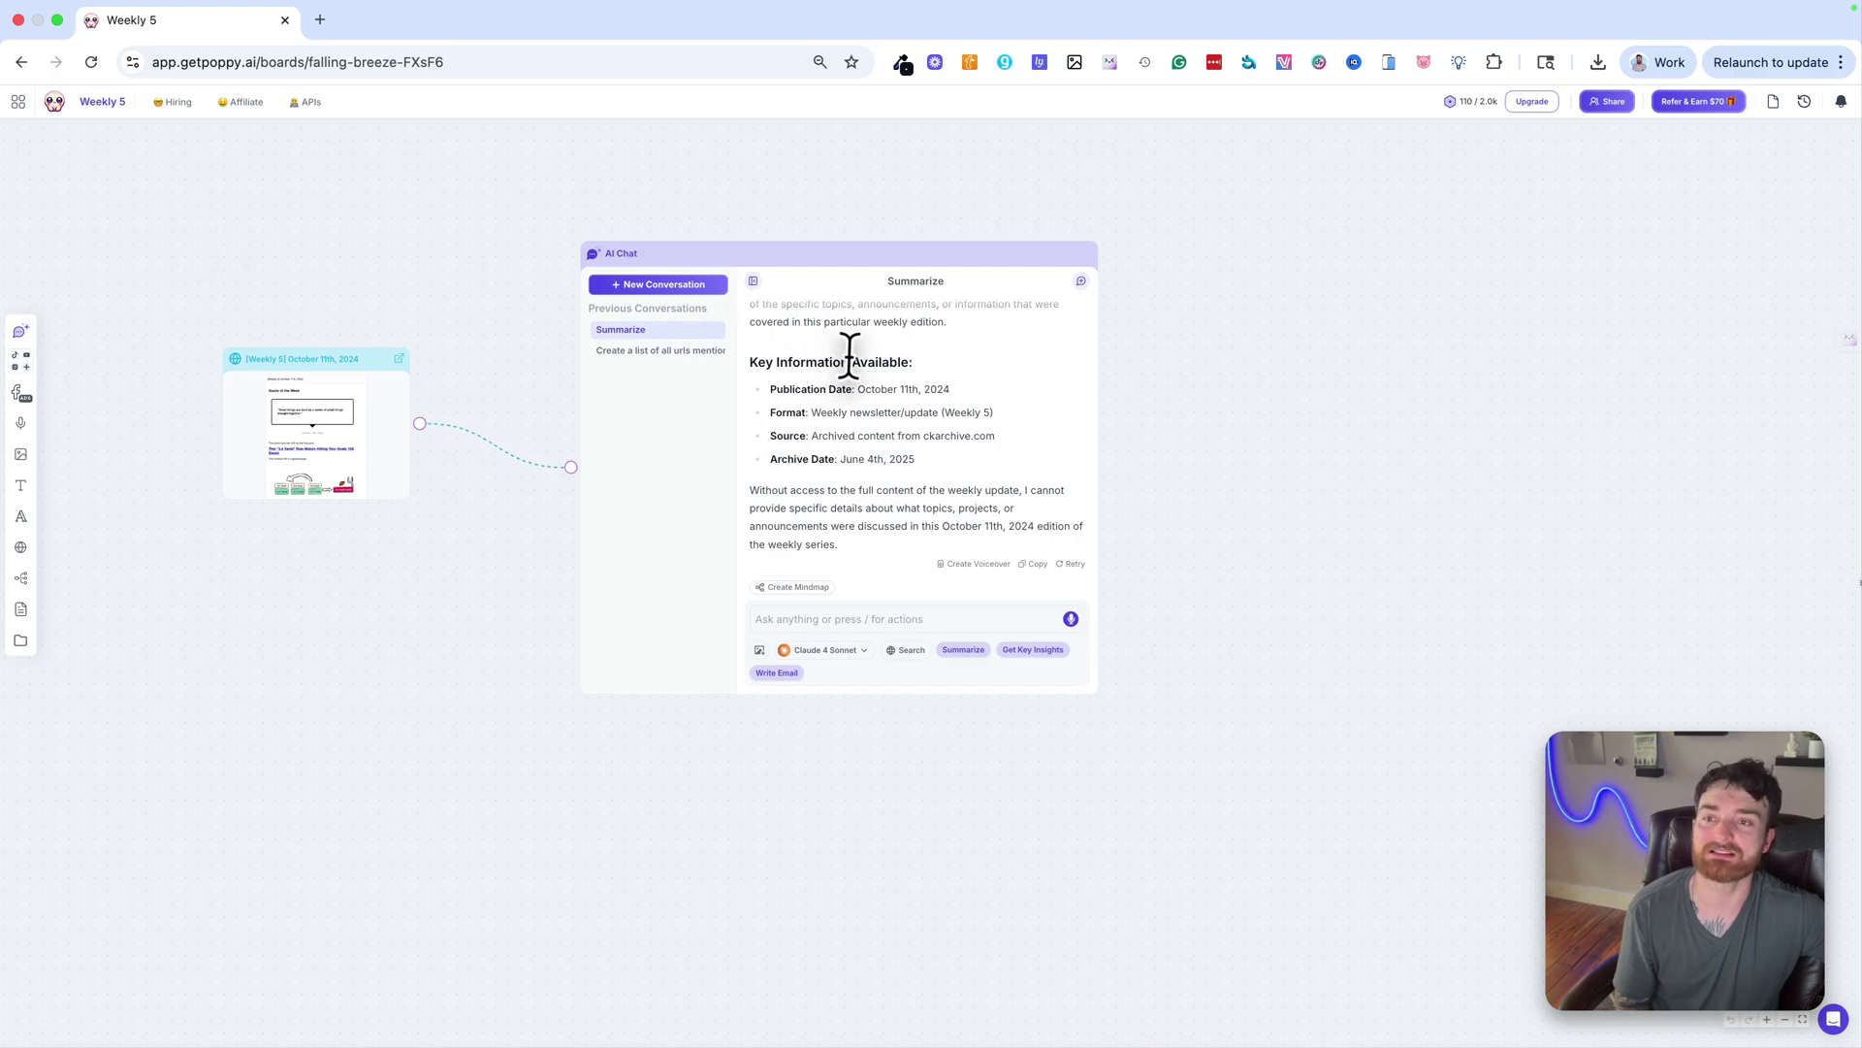
scroll(849, 356, up, 5)
scroll(850, 356, down, 4)
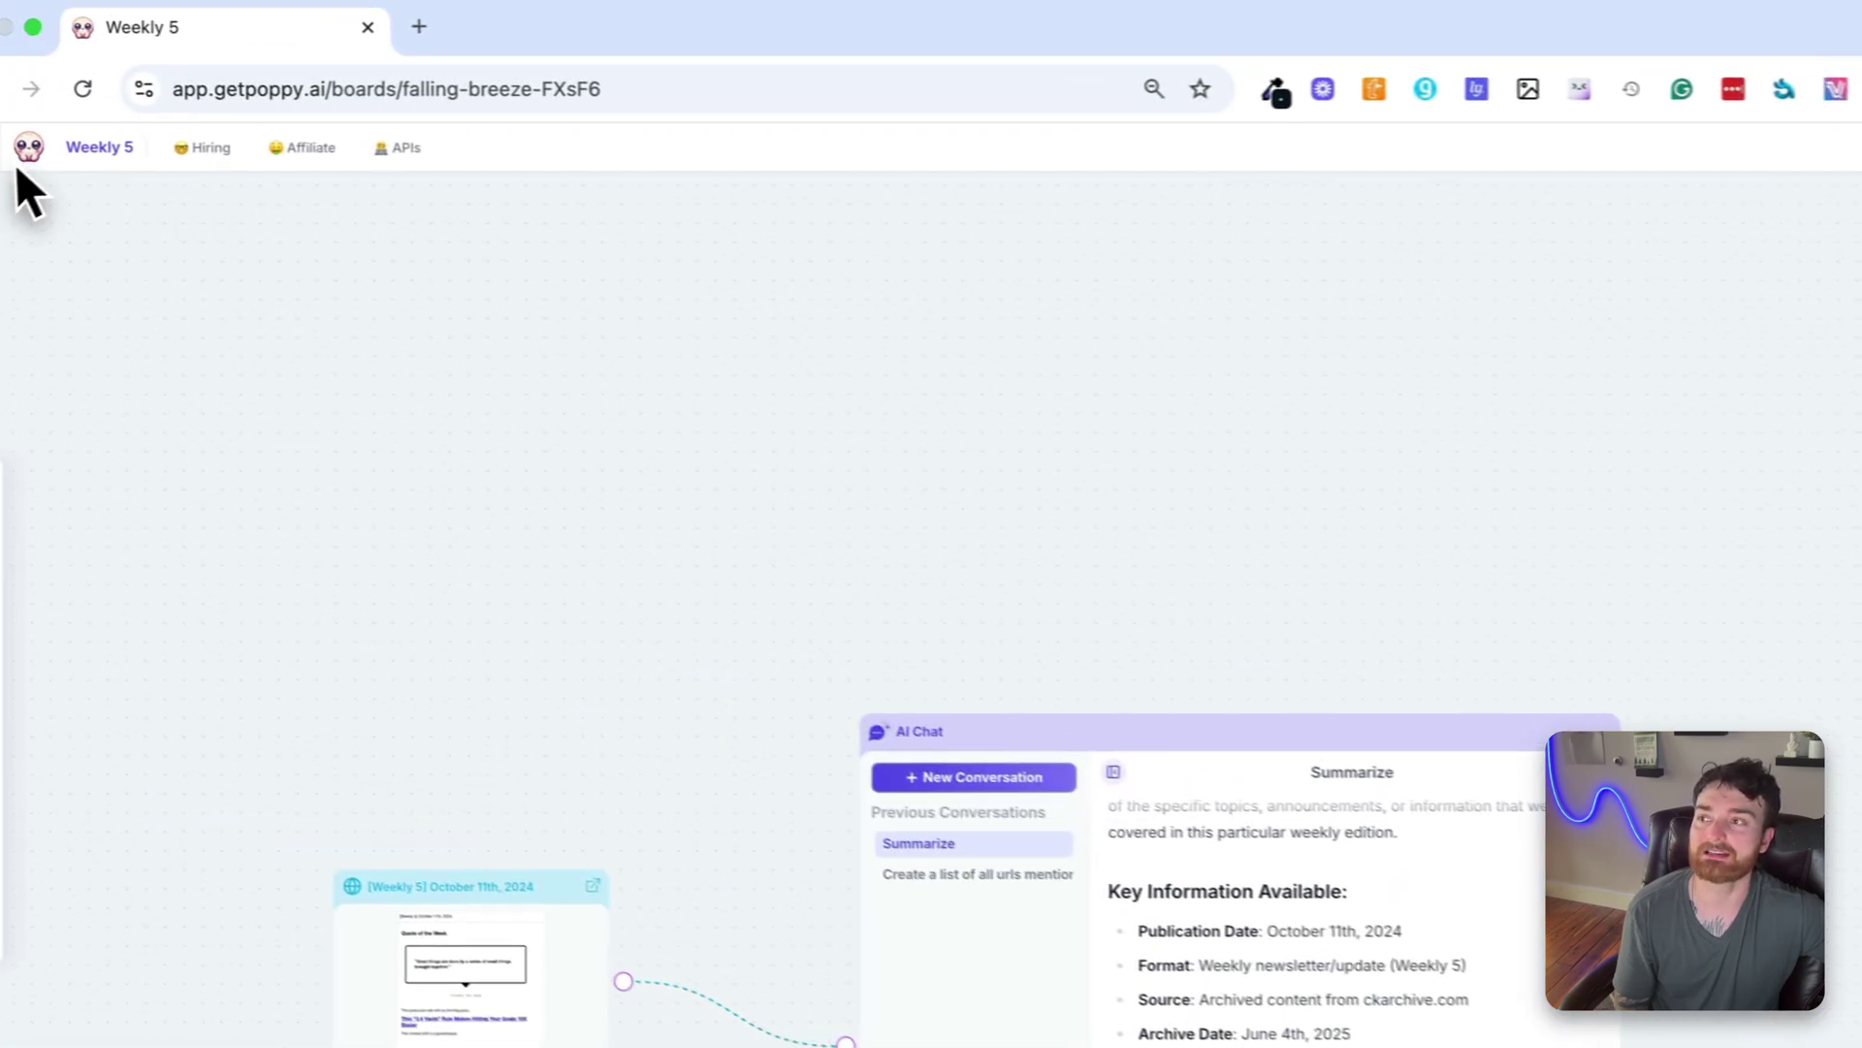
click(25, 153)
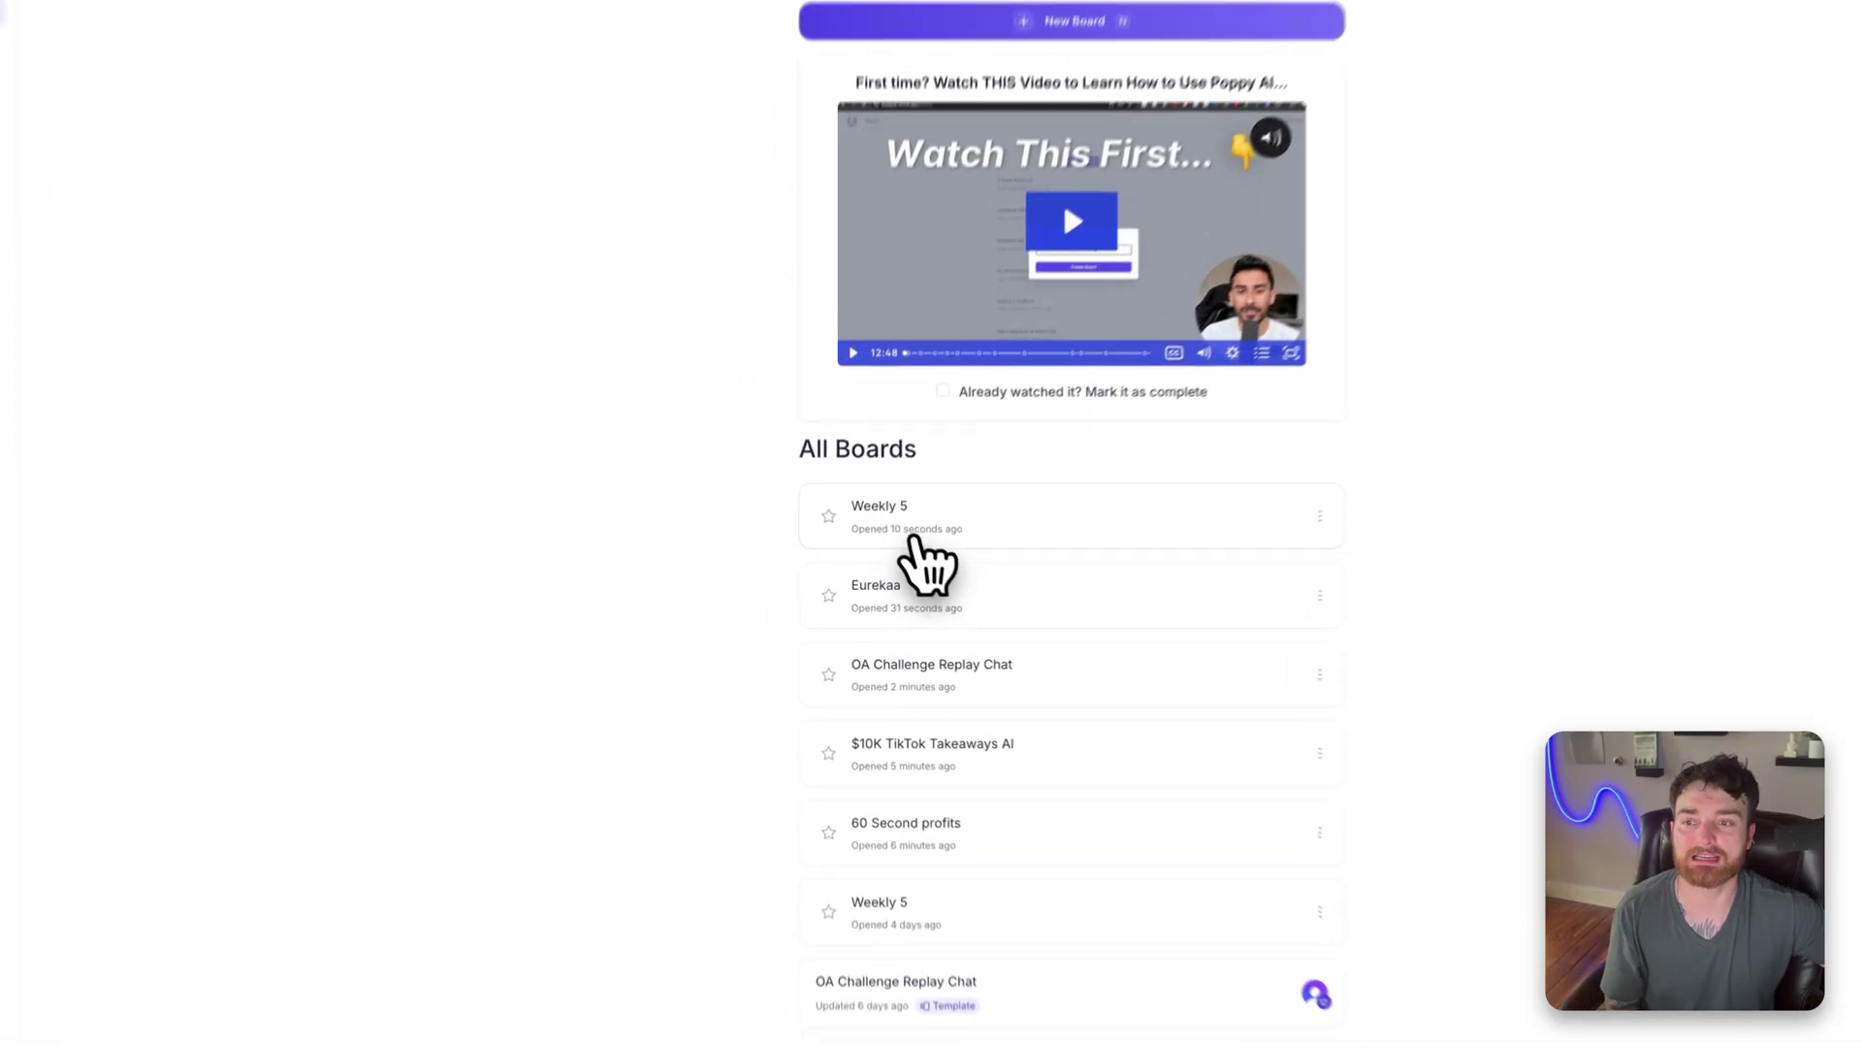
Open the Eurekaa board and switch its AI chat model to GPT-4o mini.
click(928, 580)
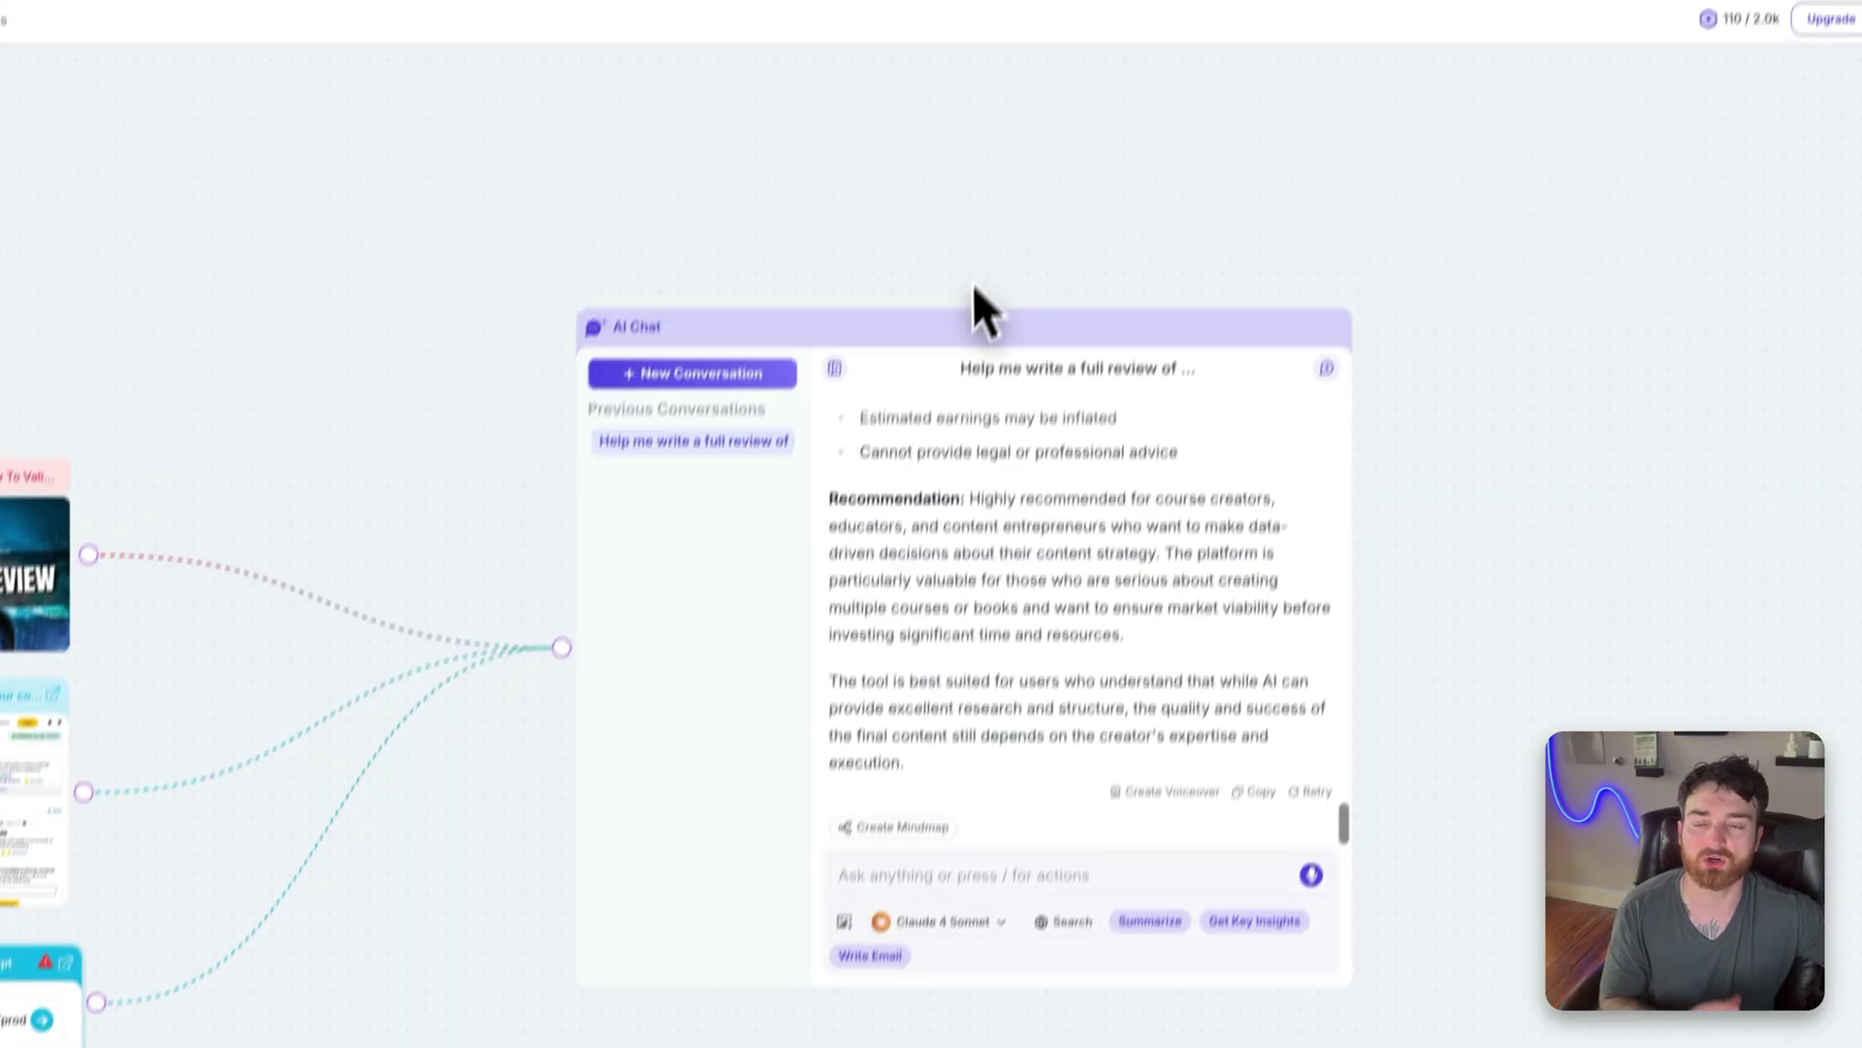
click(978, 612)
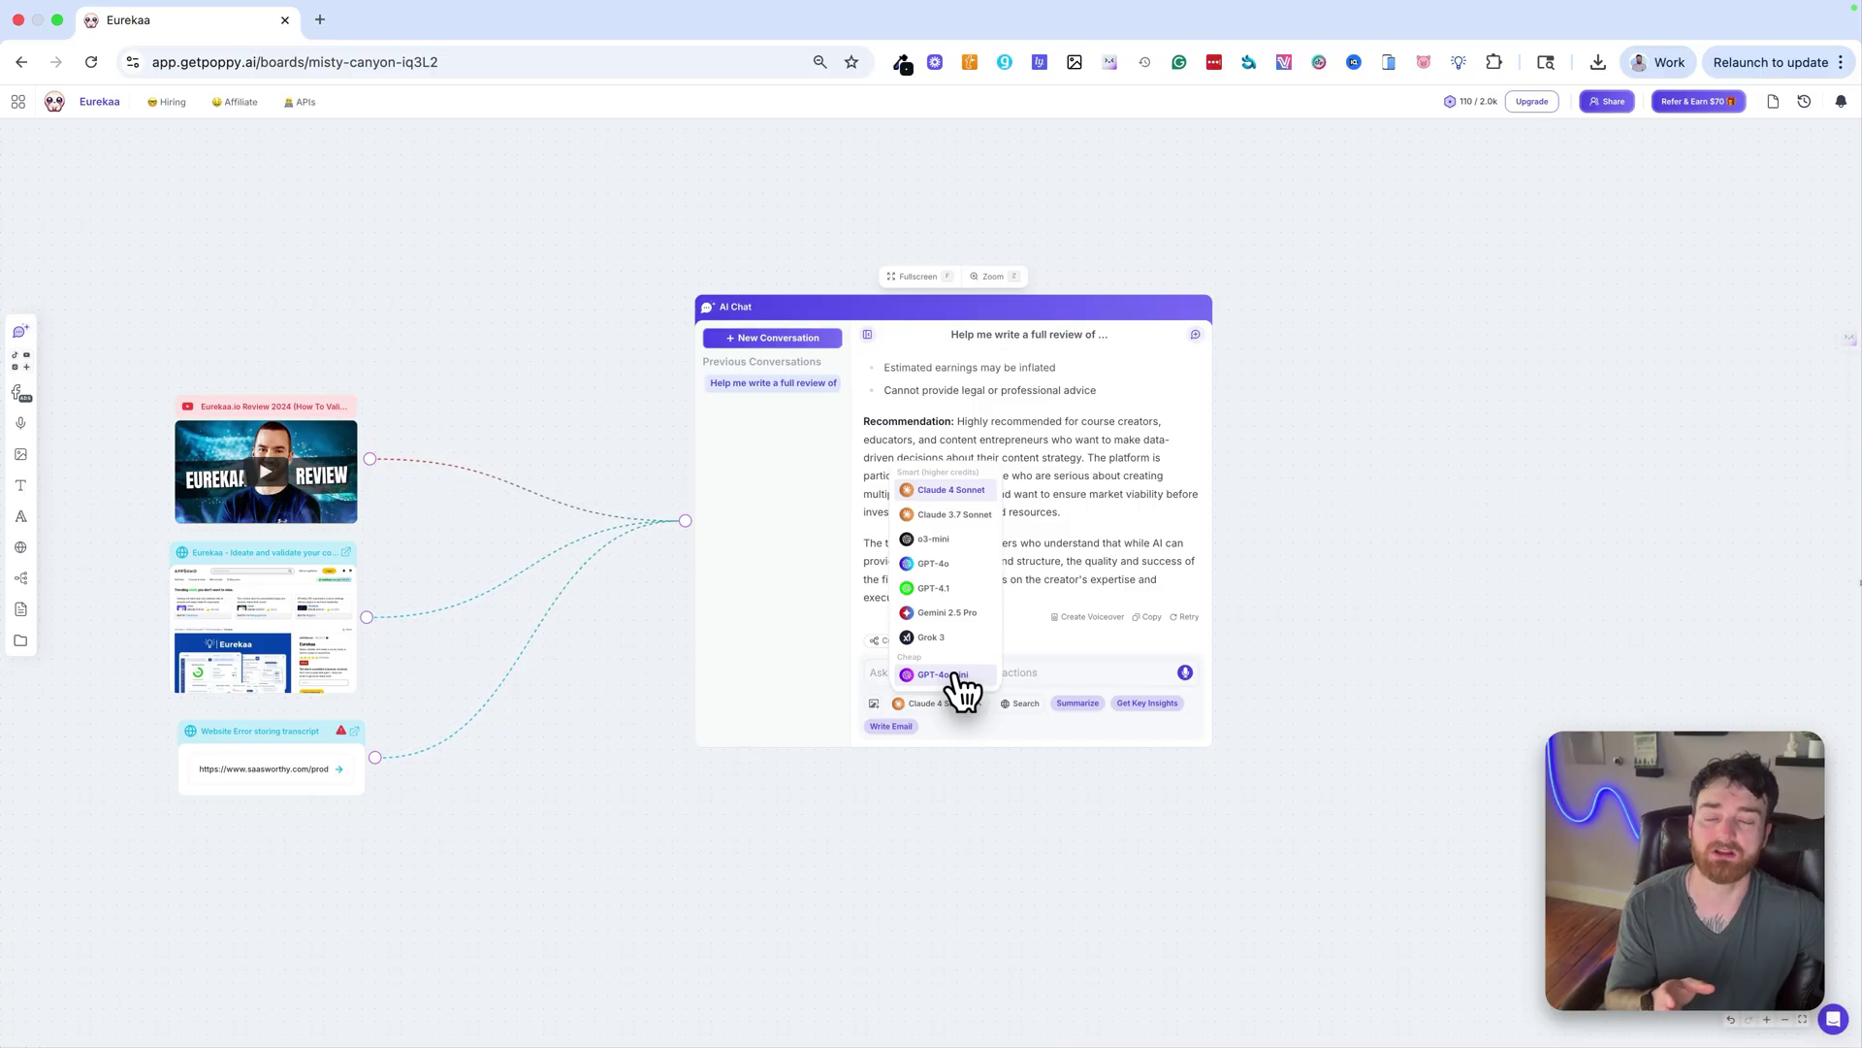
click(943, 674)
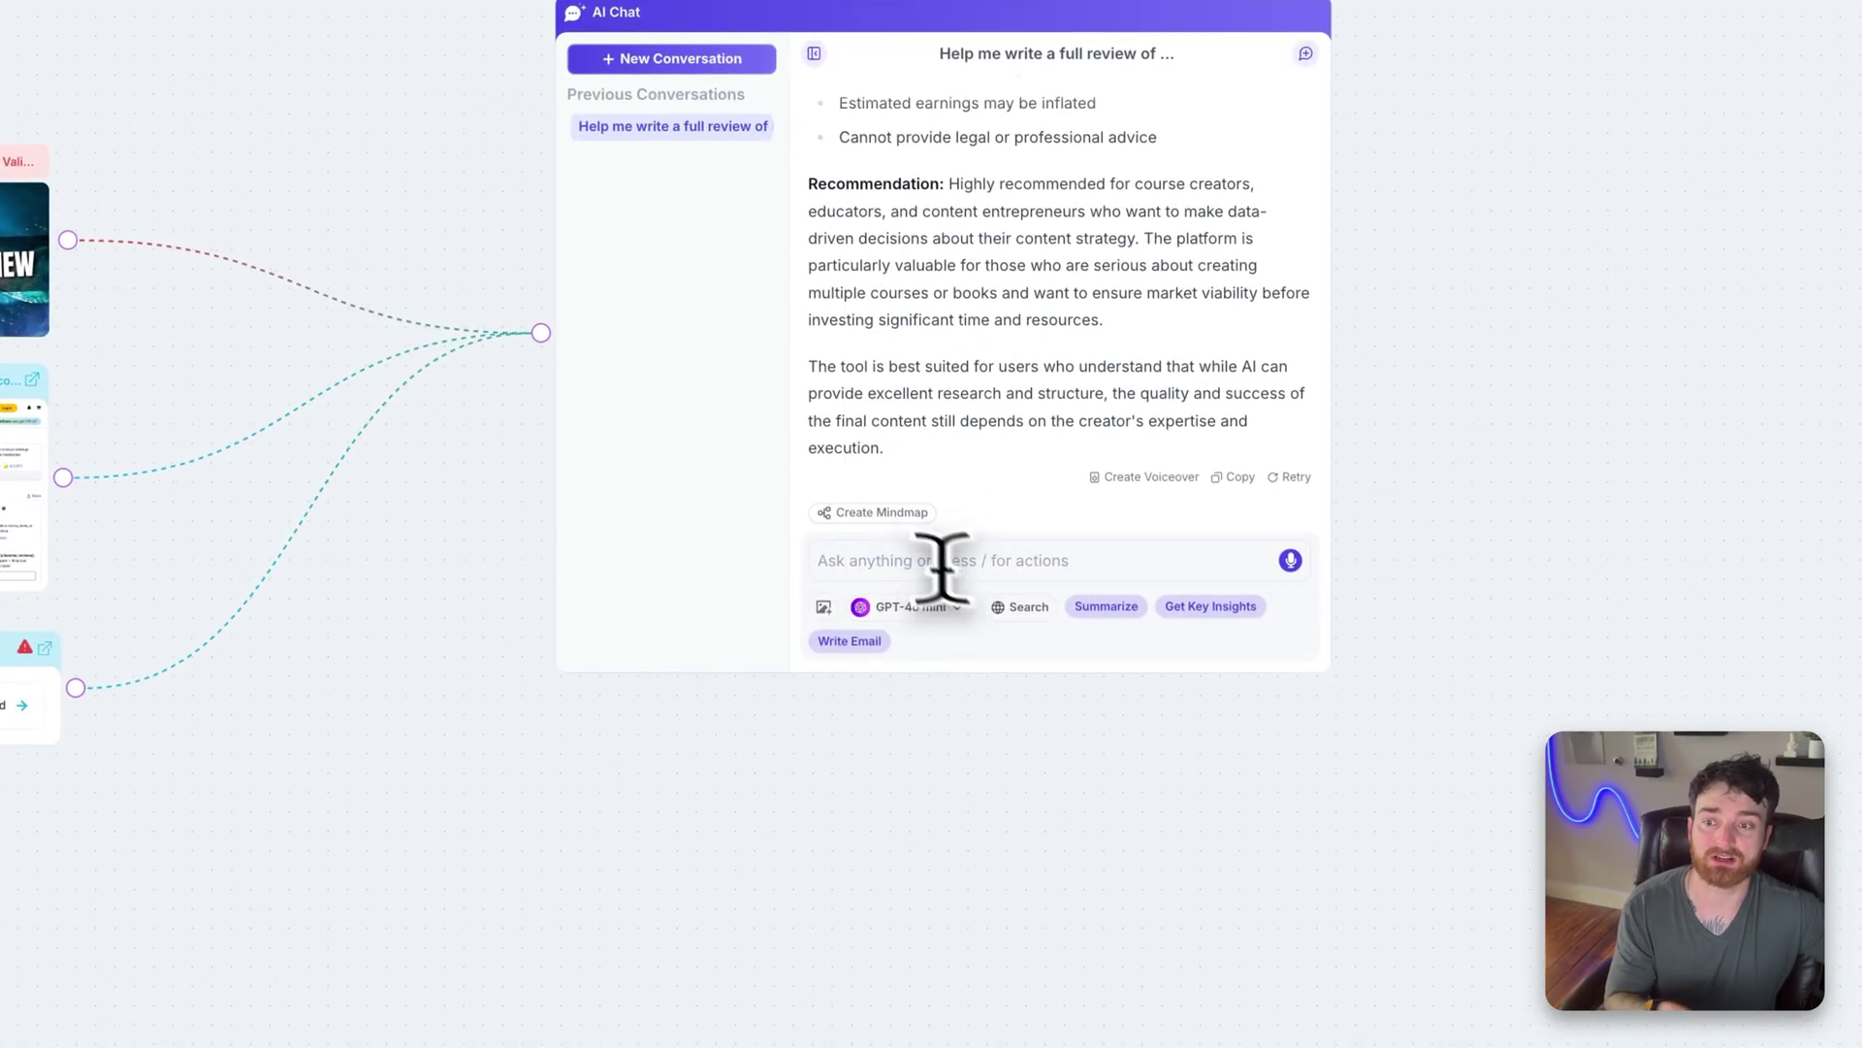
click(911, 609)
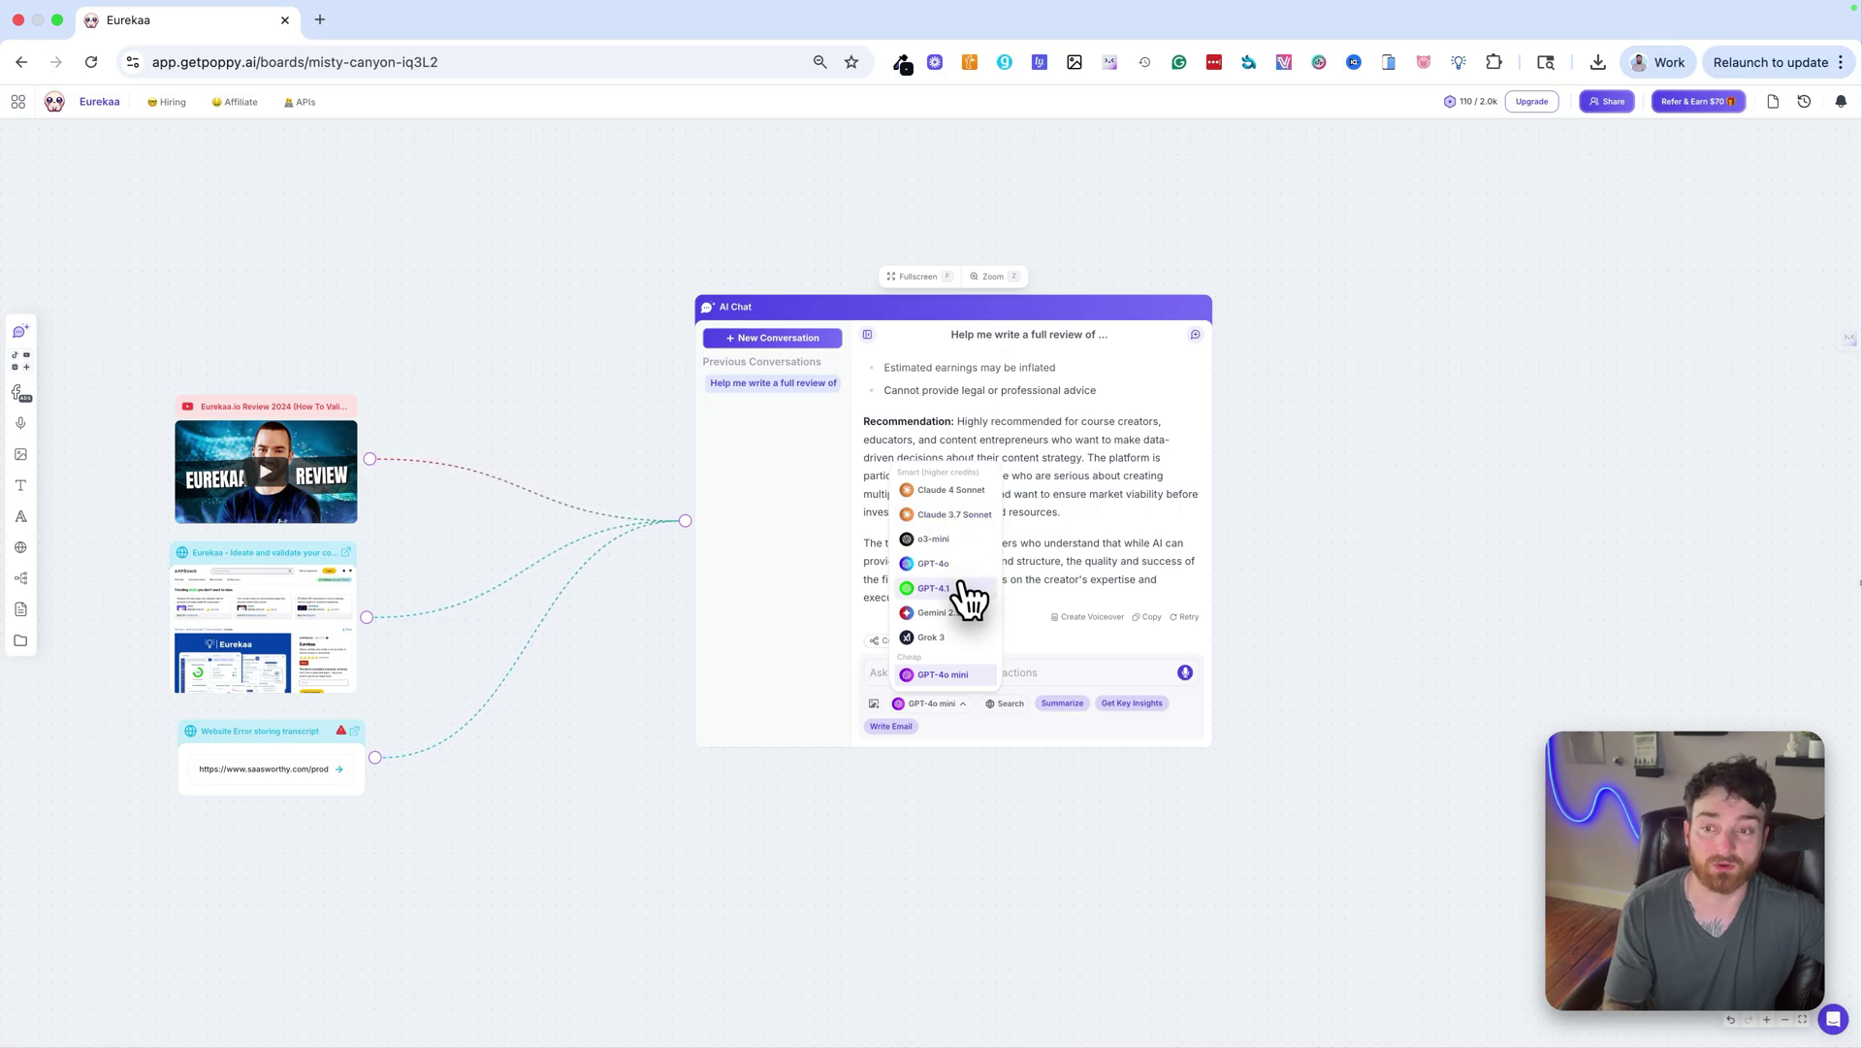
click(1072, 673)
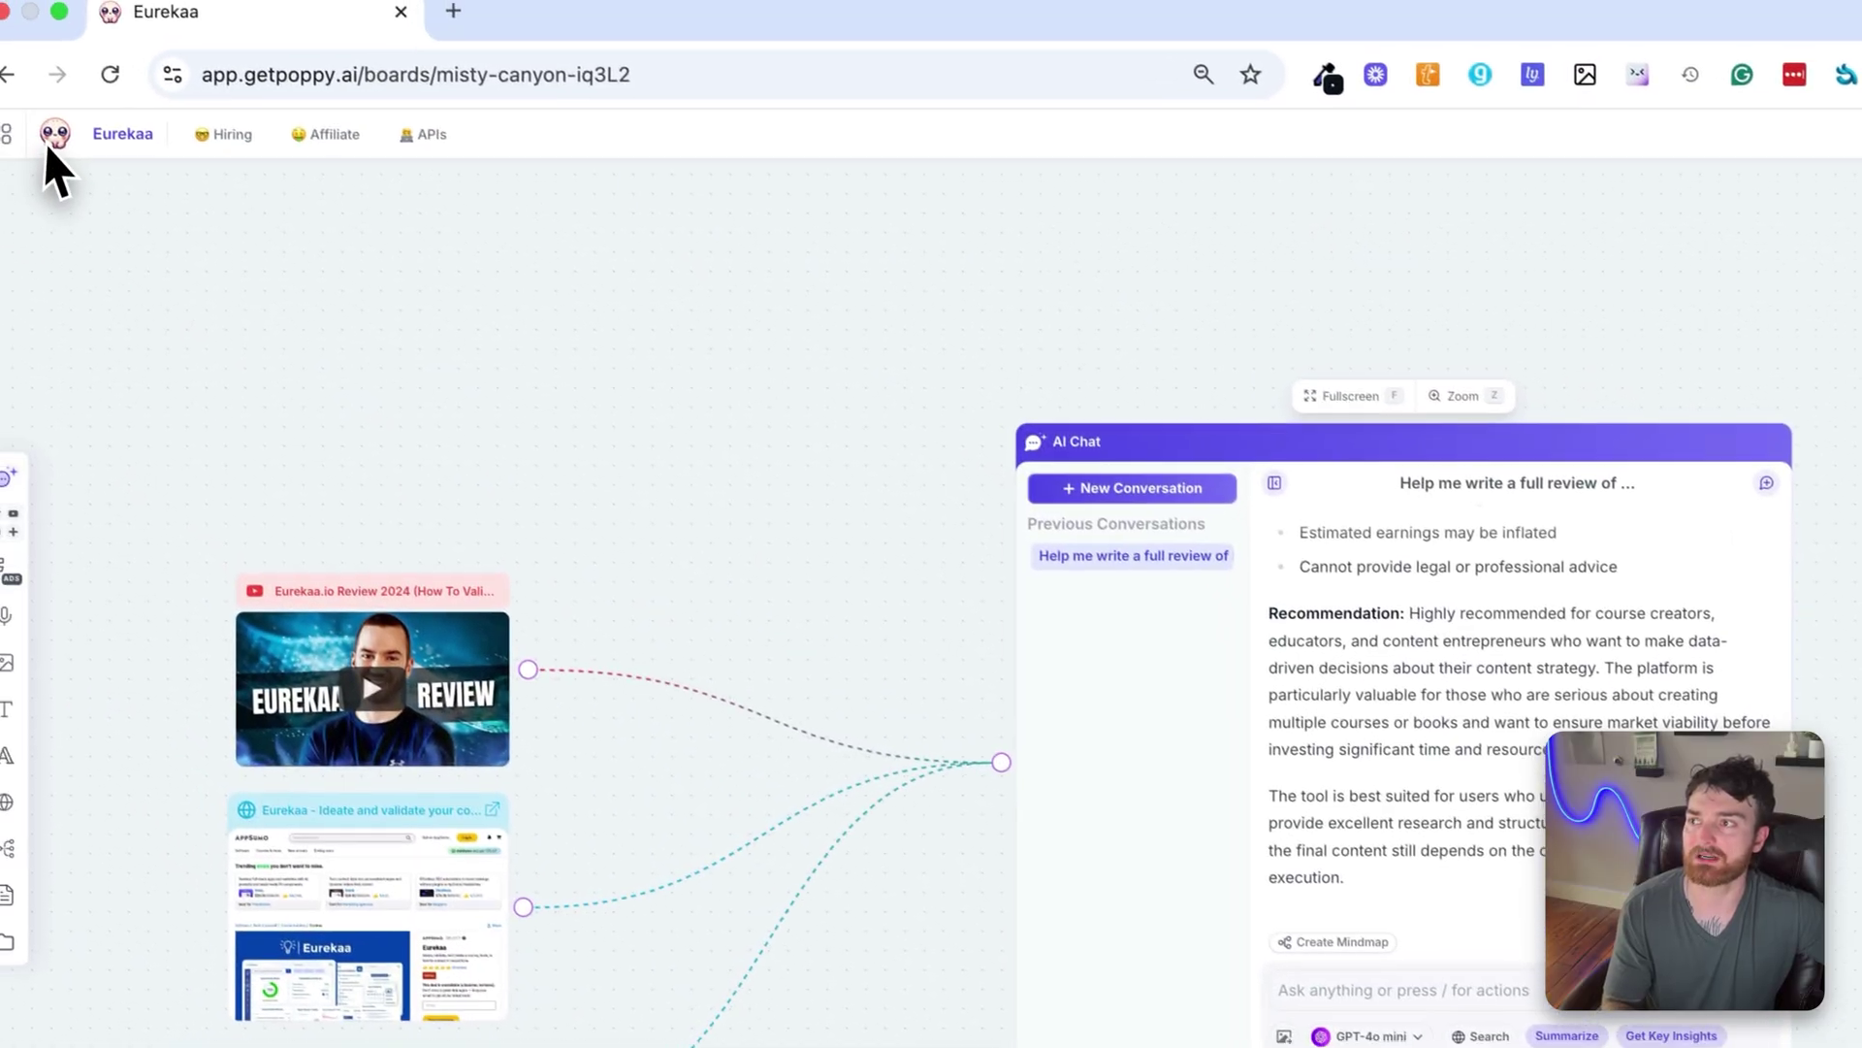
Go back to All Boards and reopen the Eurekaa board.
click(50, 145)
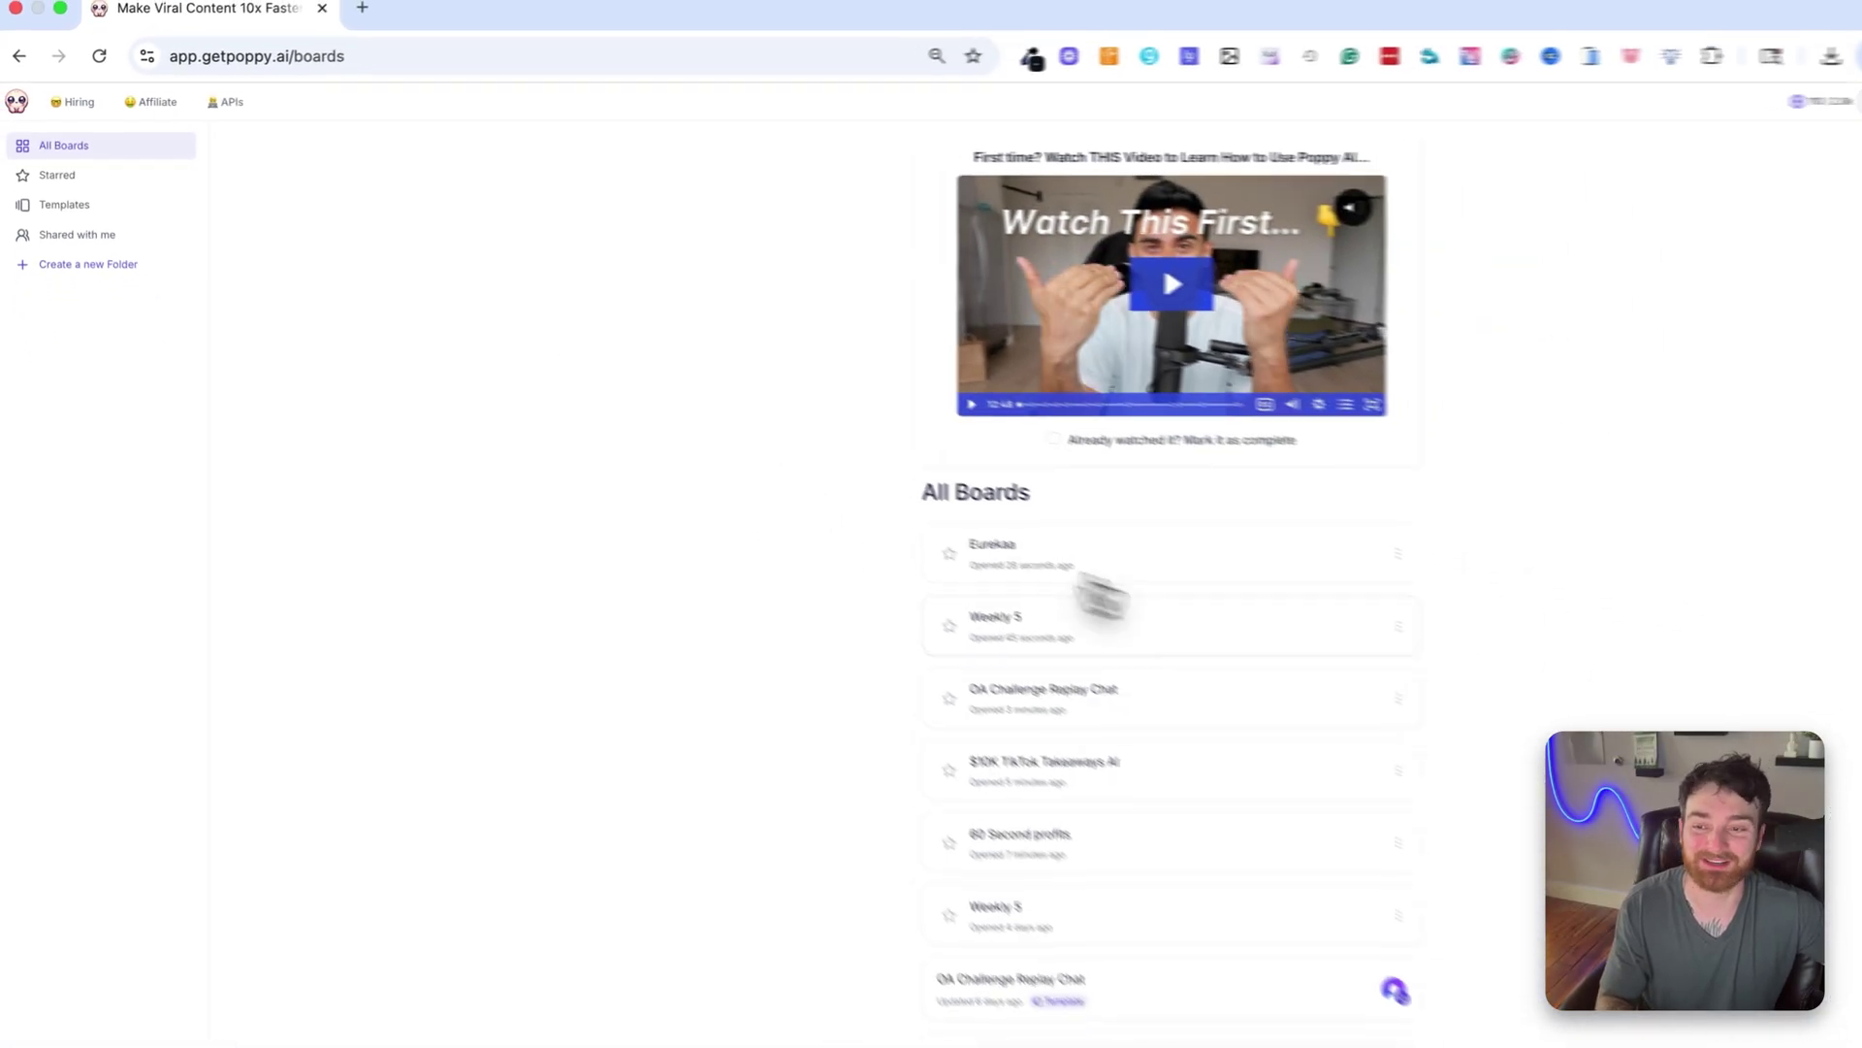
scroll(1160, 582, down, 5)
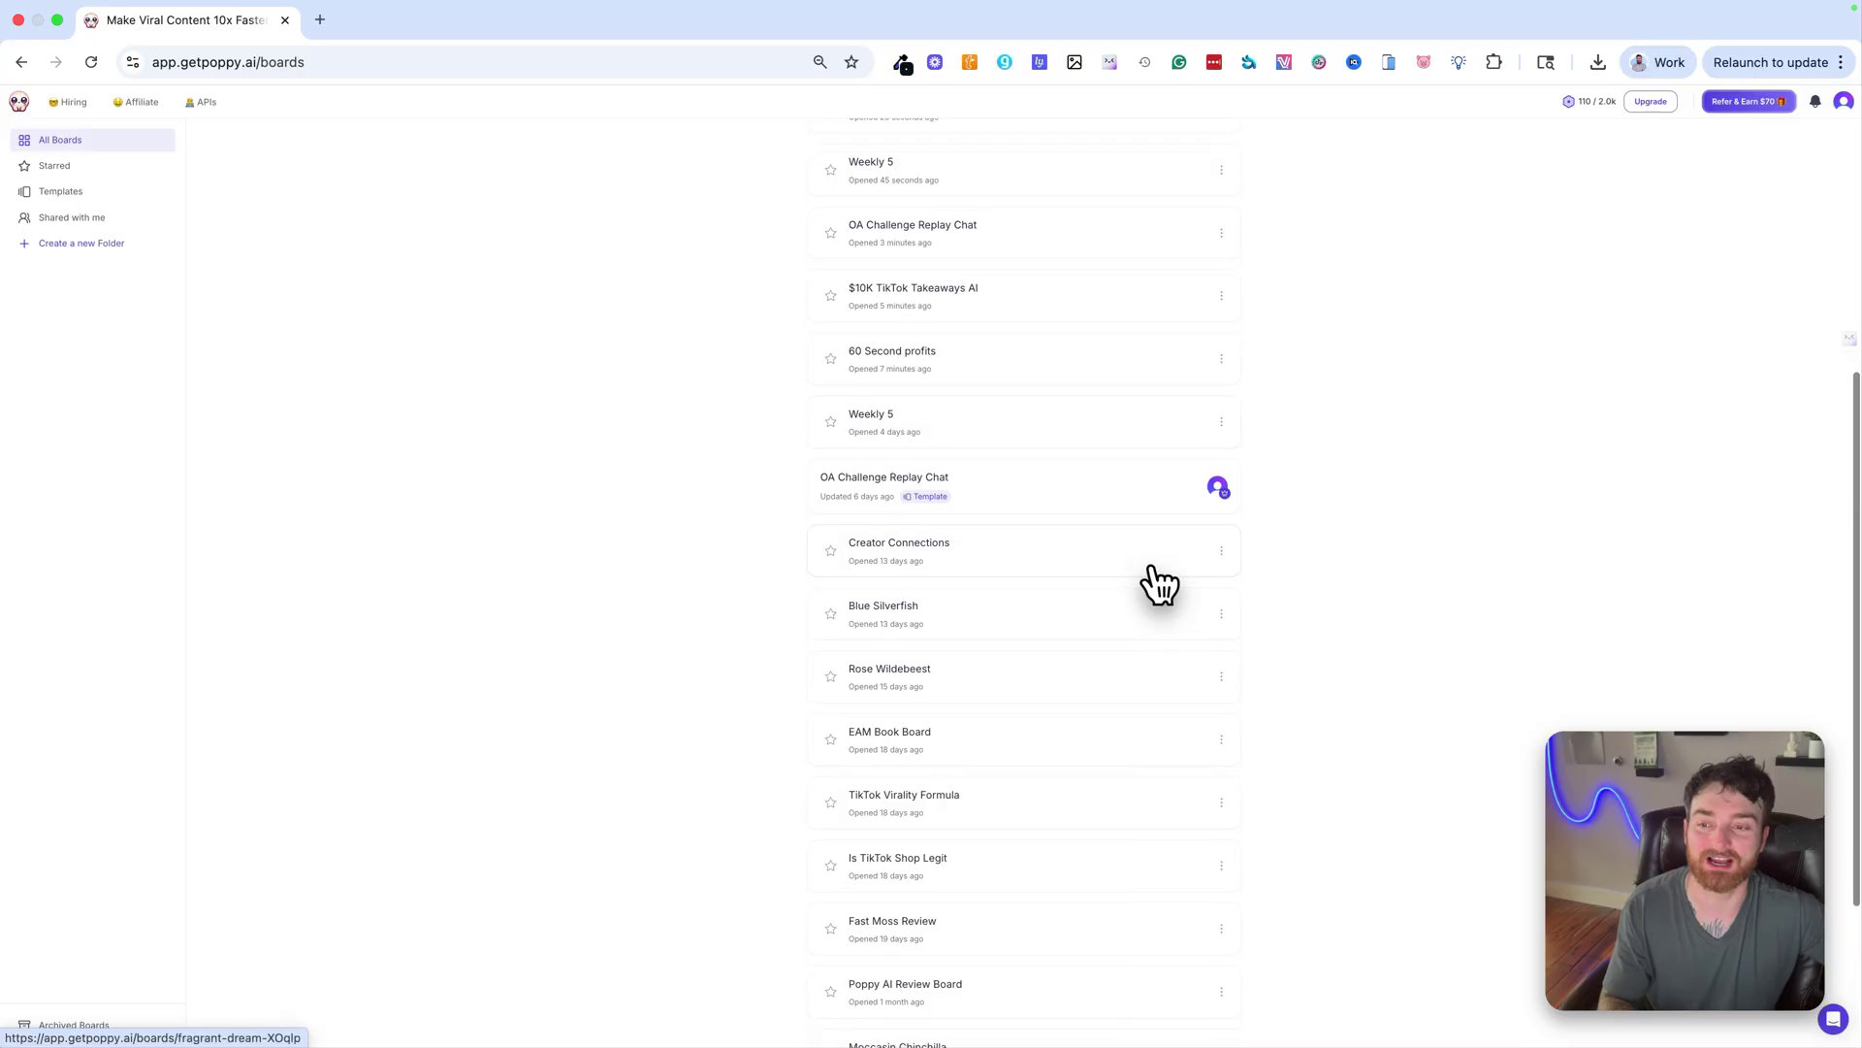
scroll(1160, 582, down, 4)
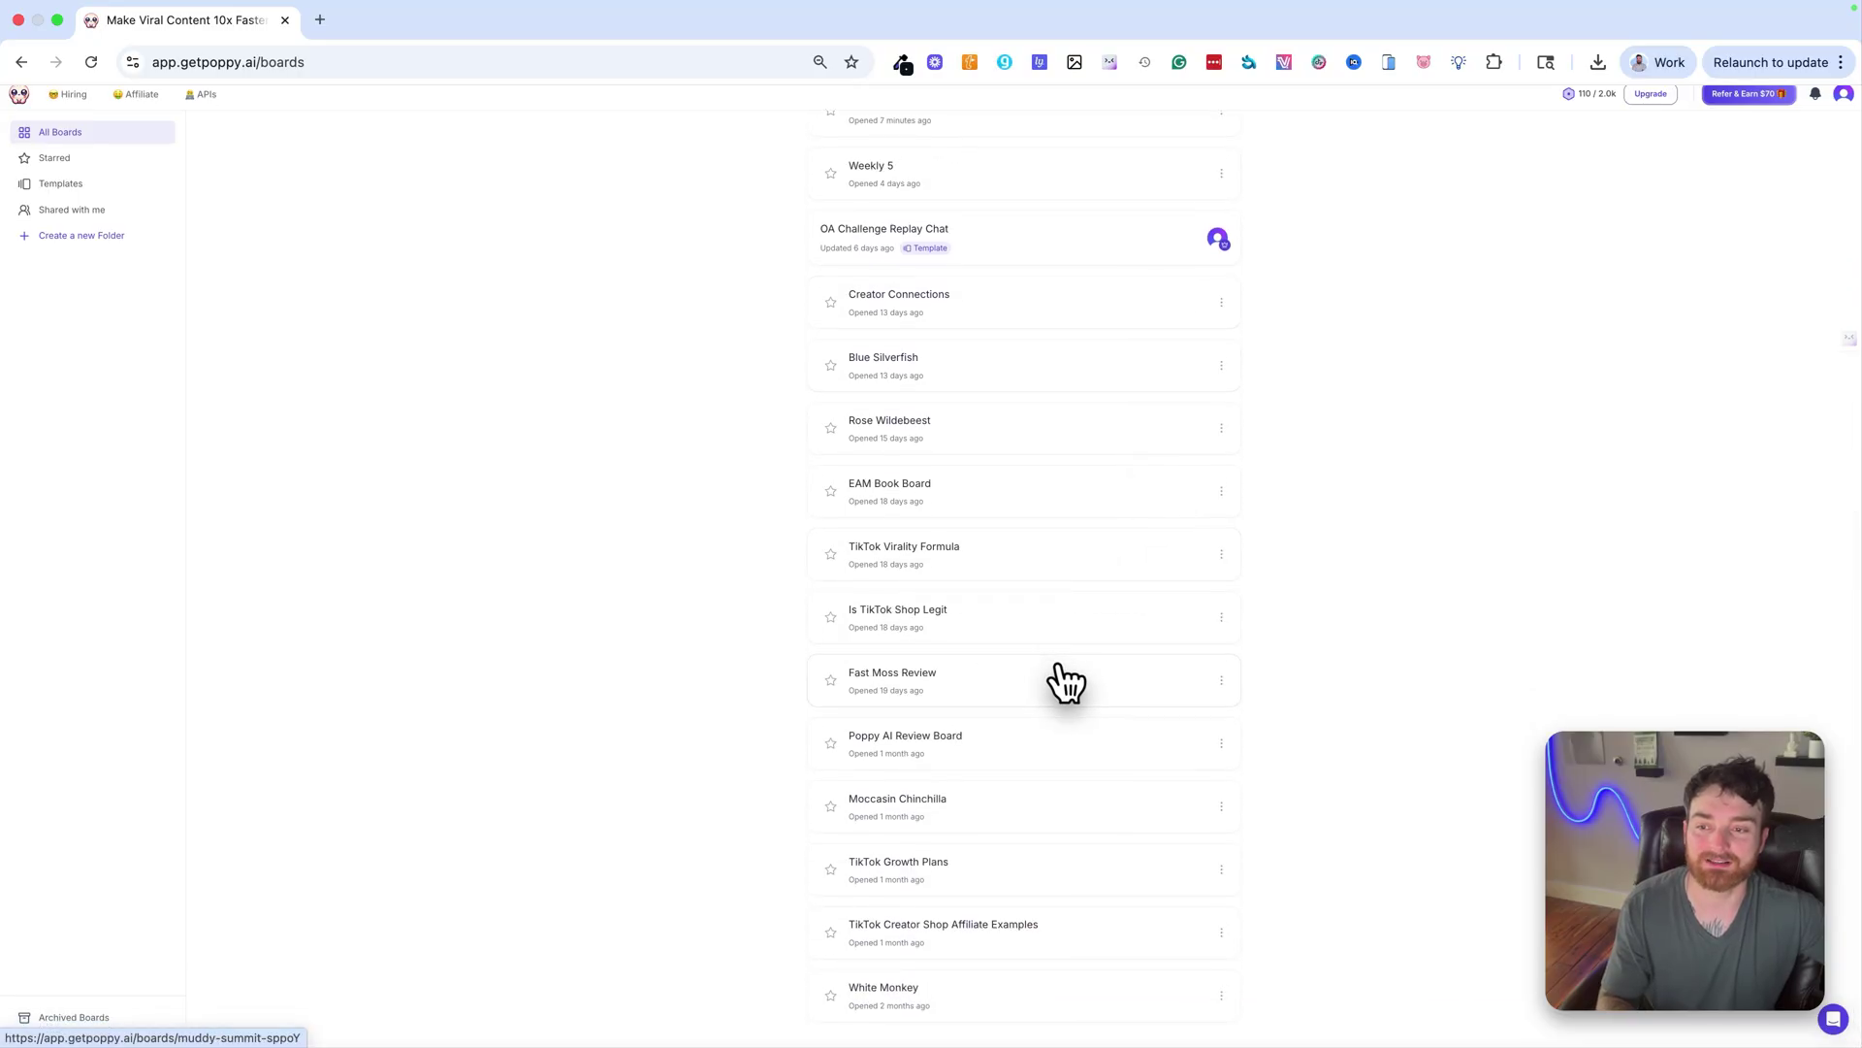
scroll(1053, 708, up, 10)
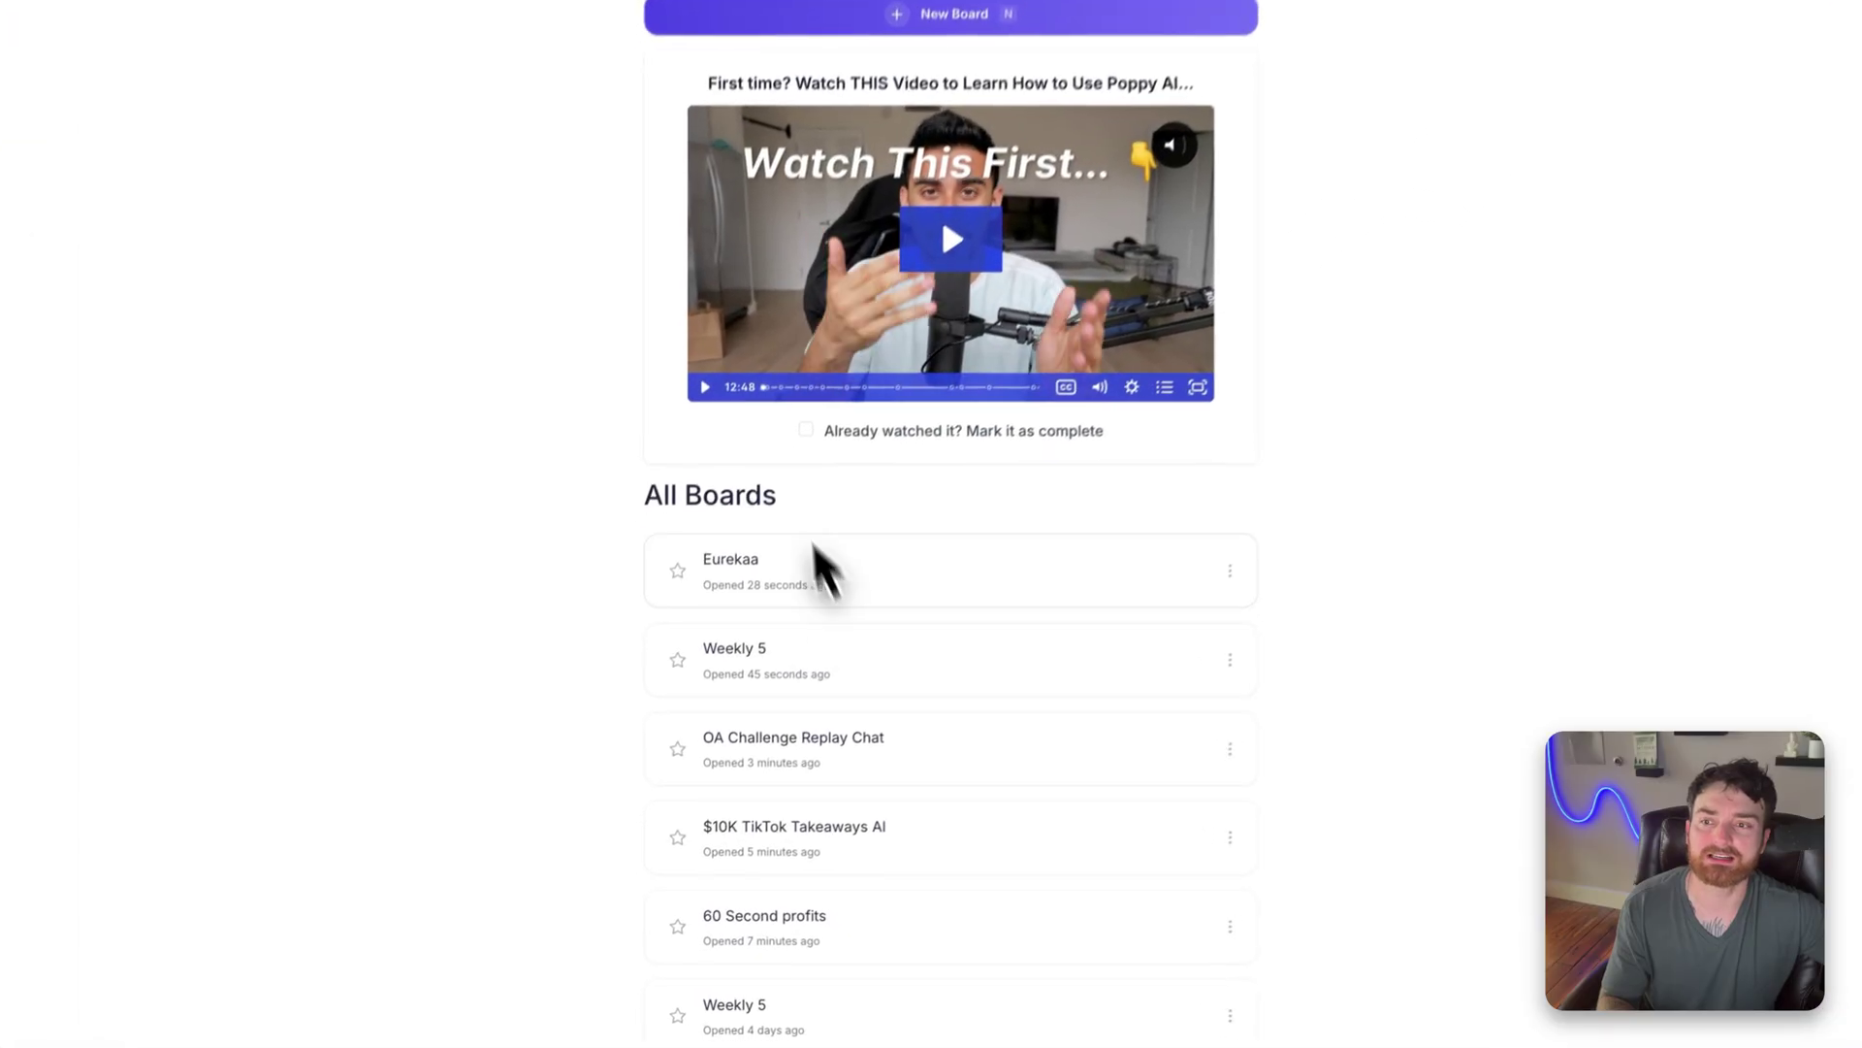
click(933, 580)
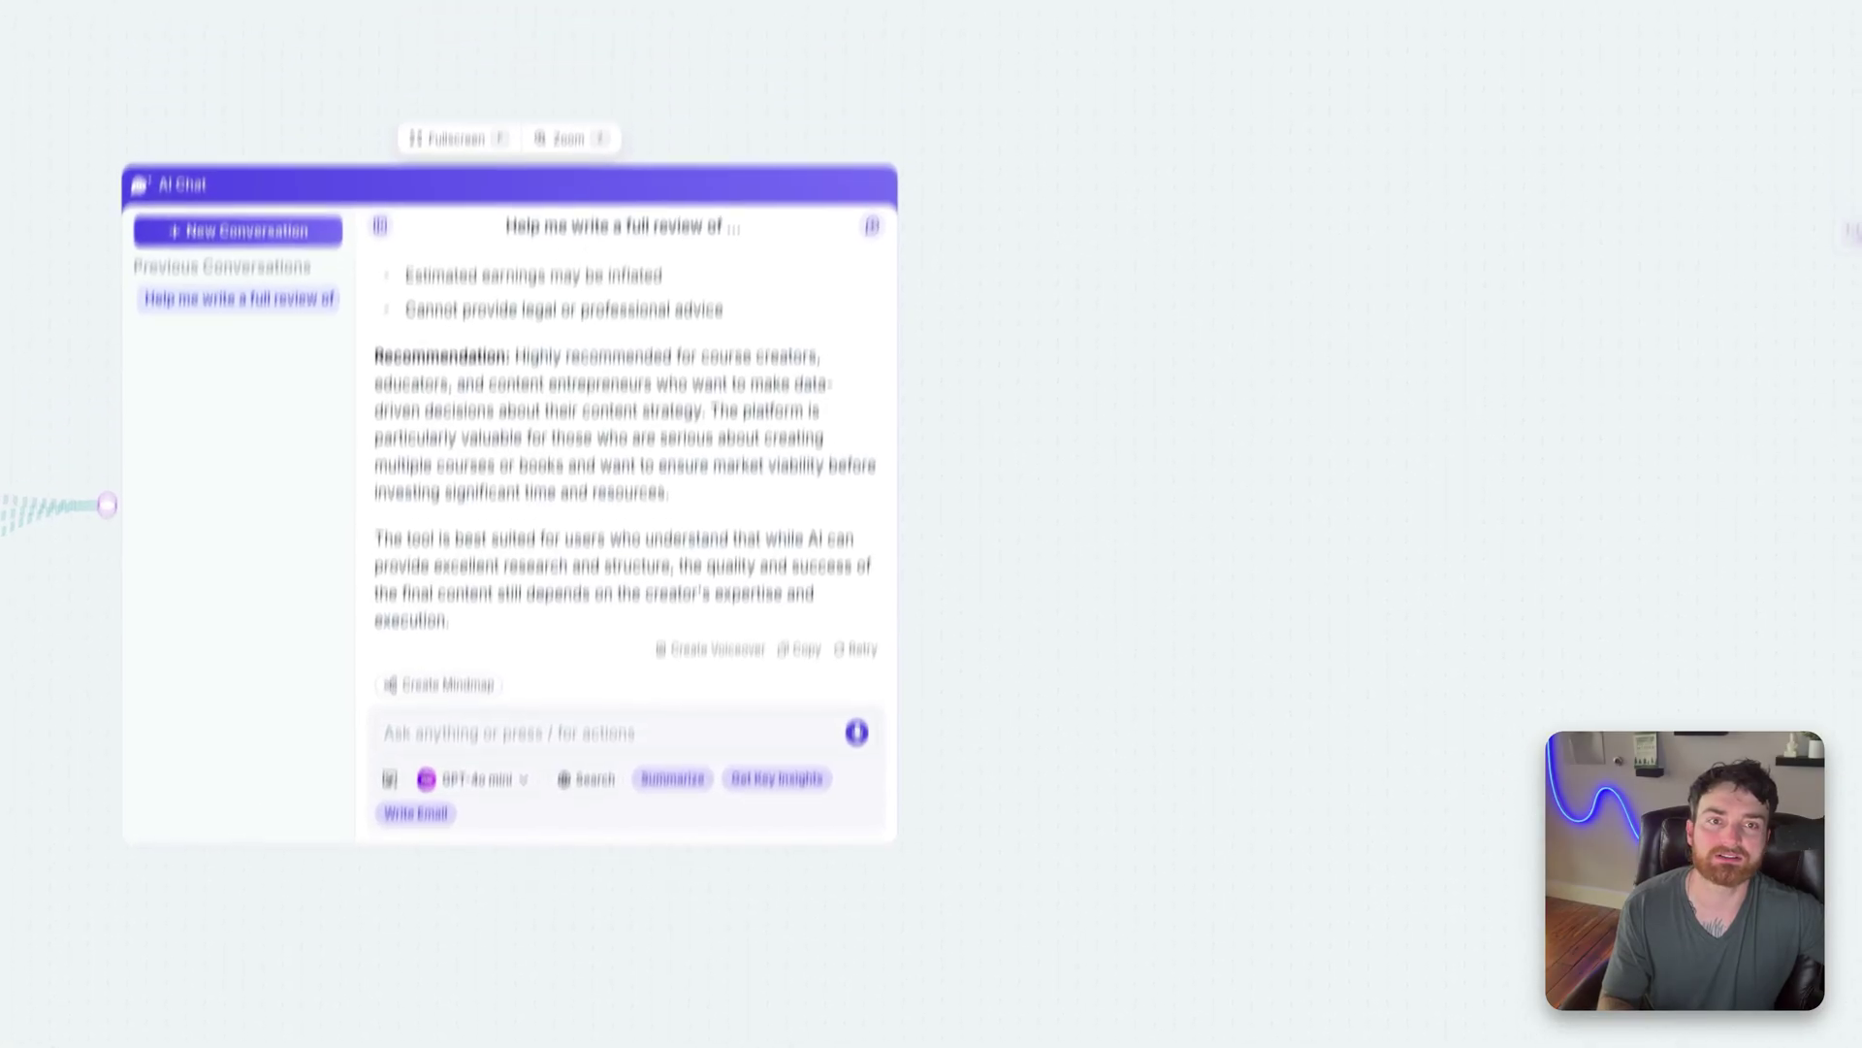
Make the Eurekaa board public, create an unlisted template from it, and go back to All Boards.
click(1482, 151)
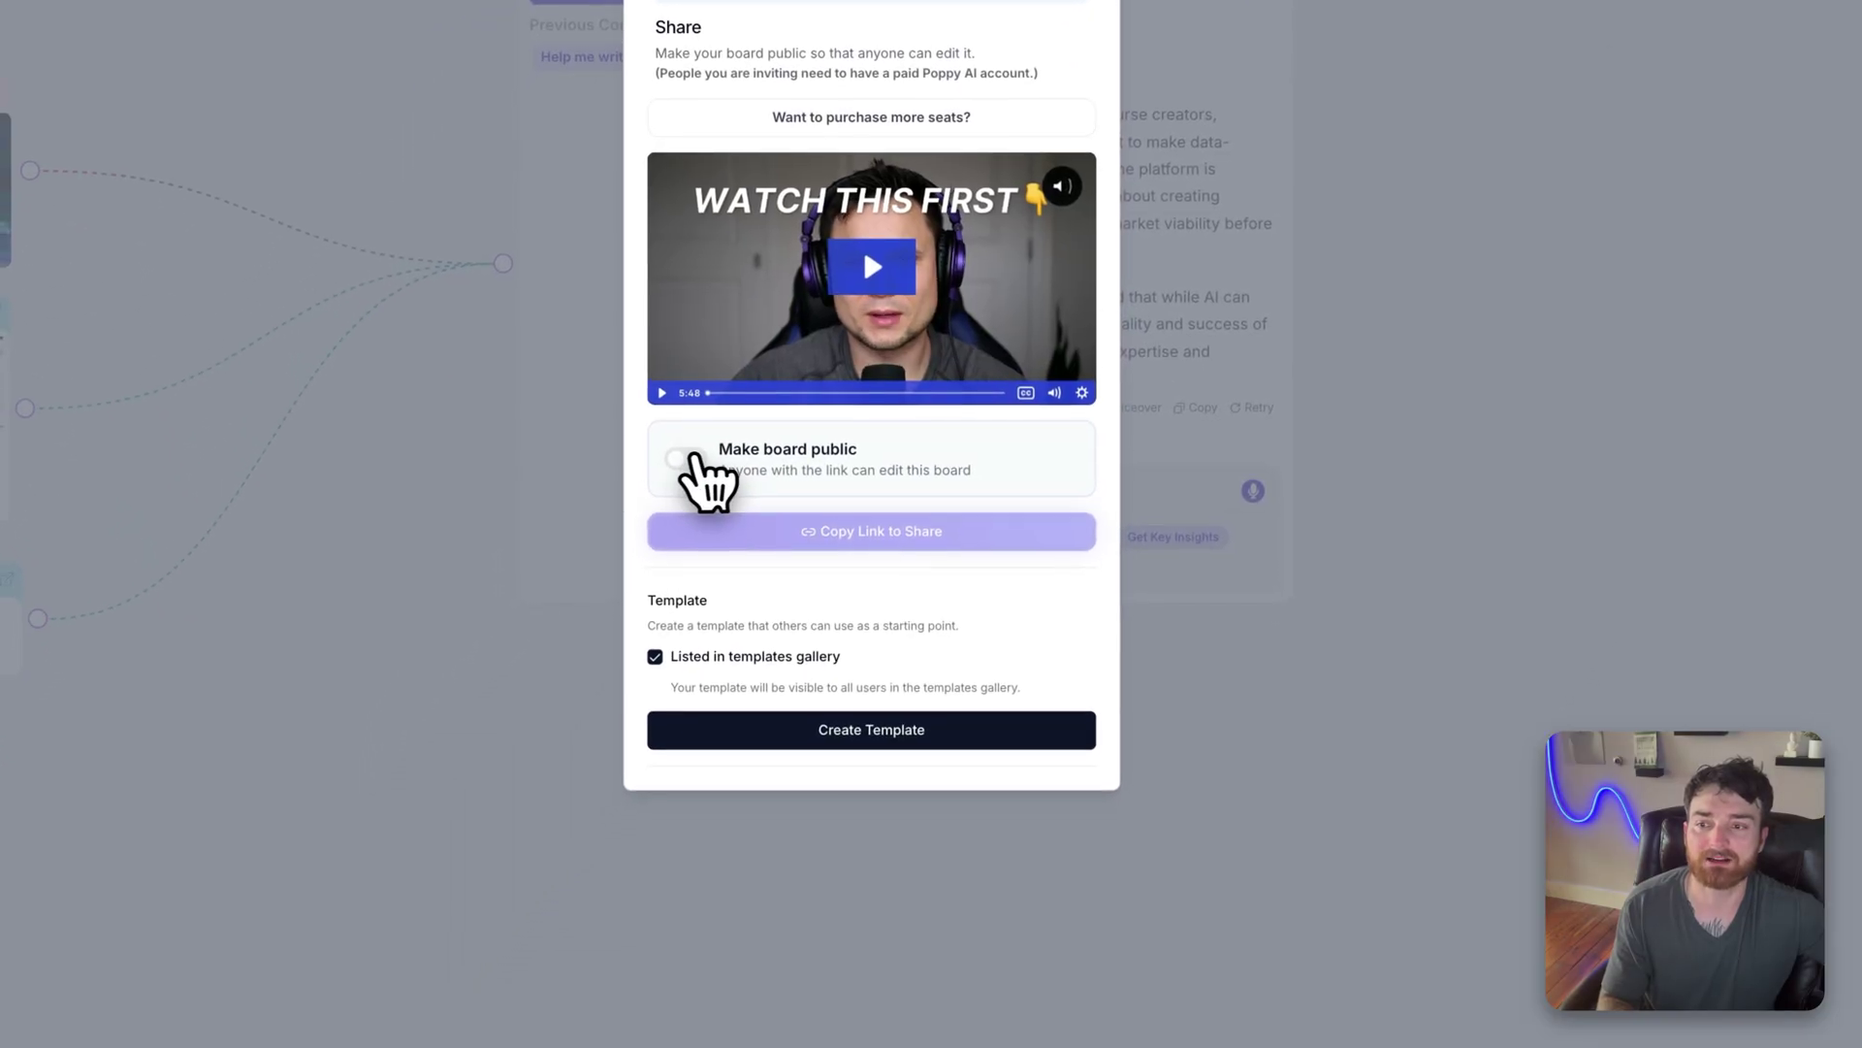
click(690, 458)
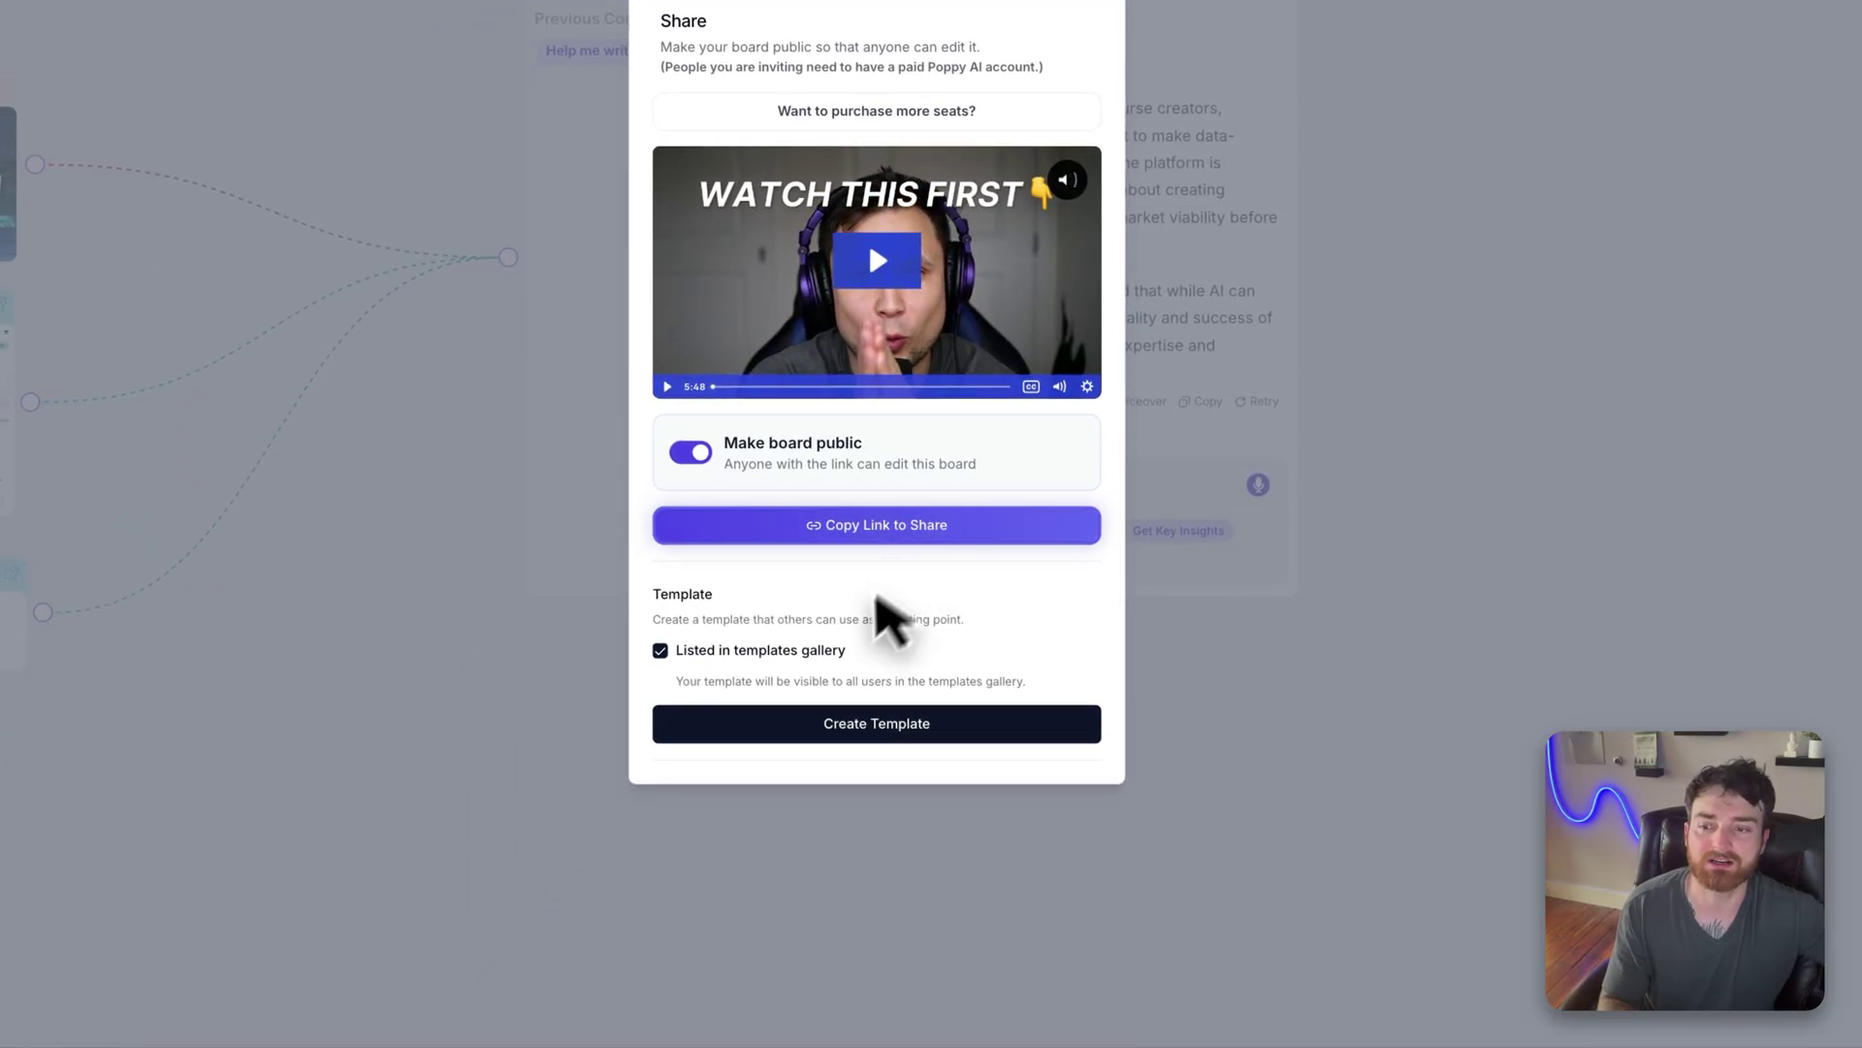
click(661, 650)
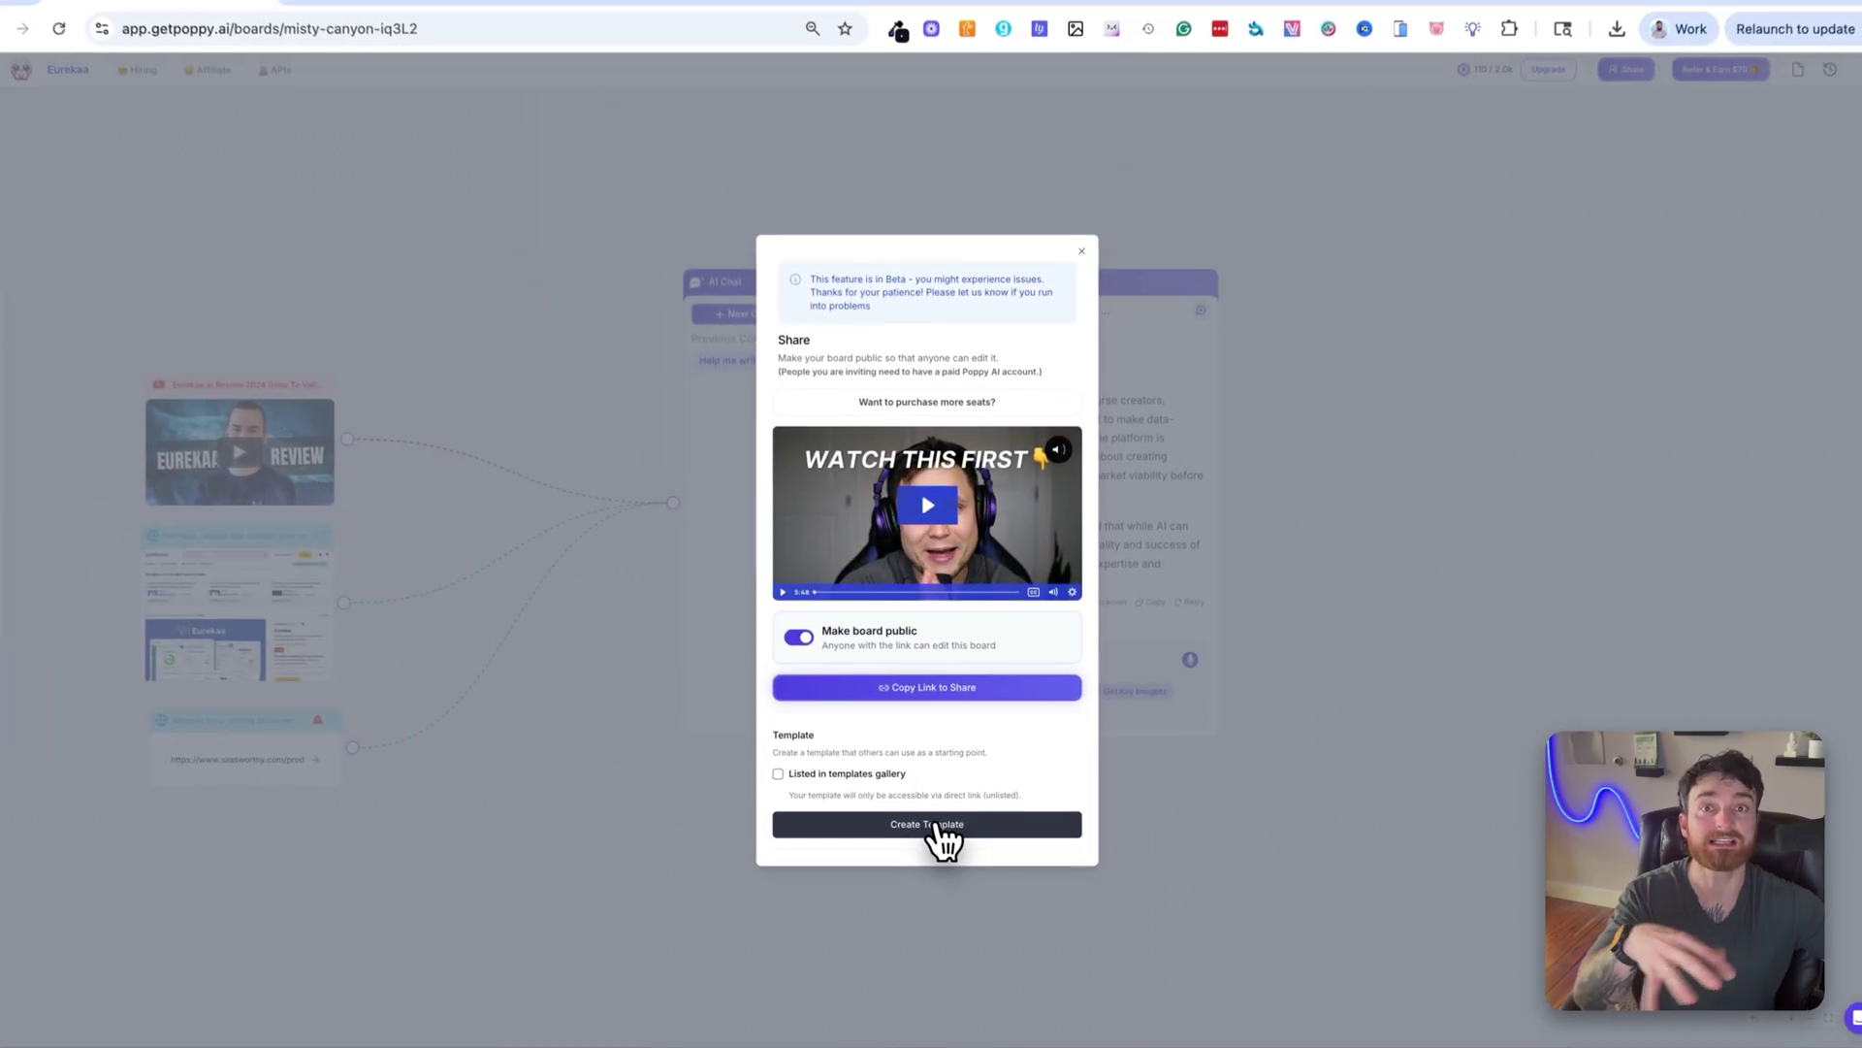
click(1280, 629)
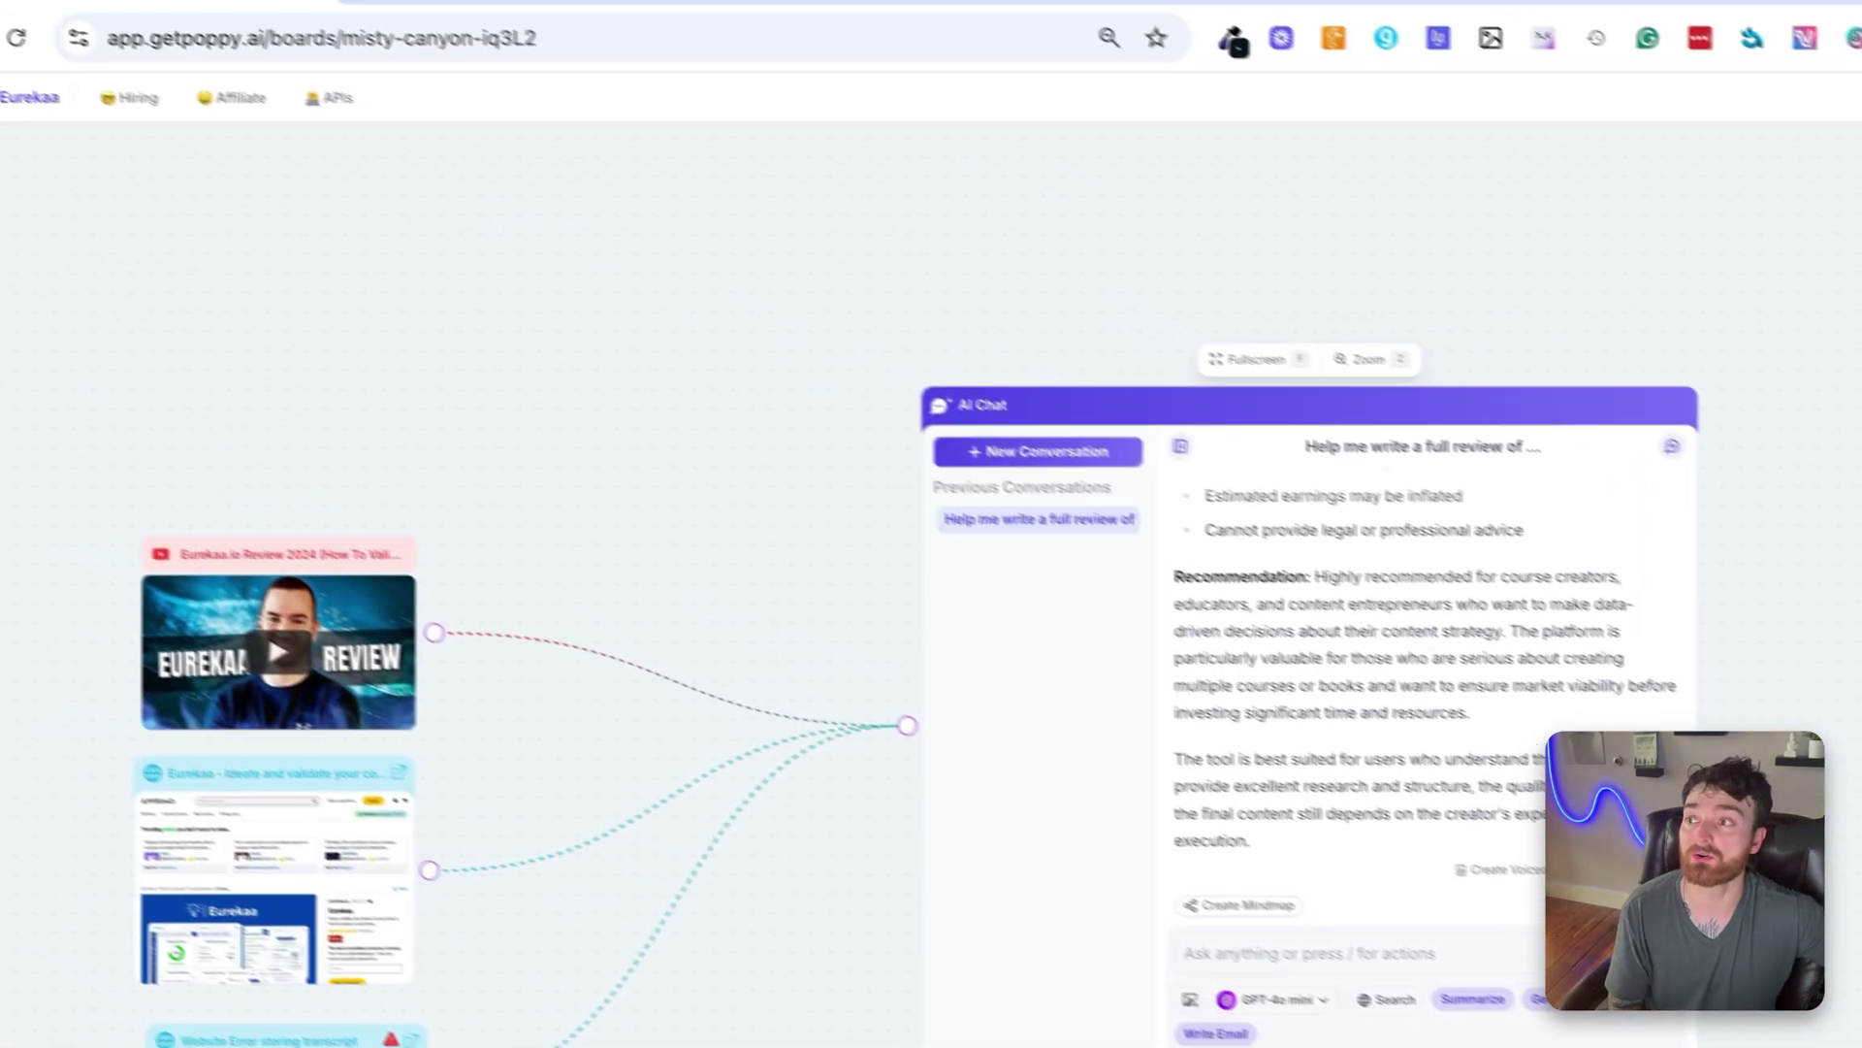
click(62, 79)
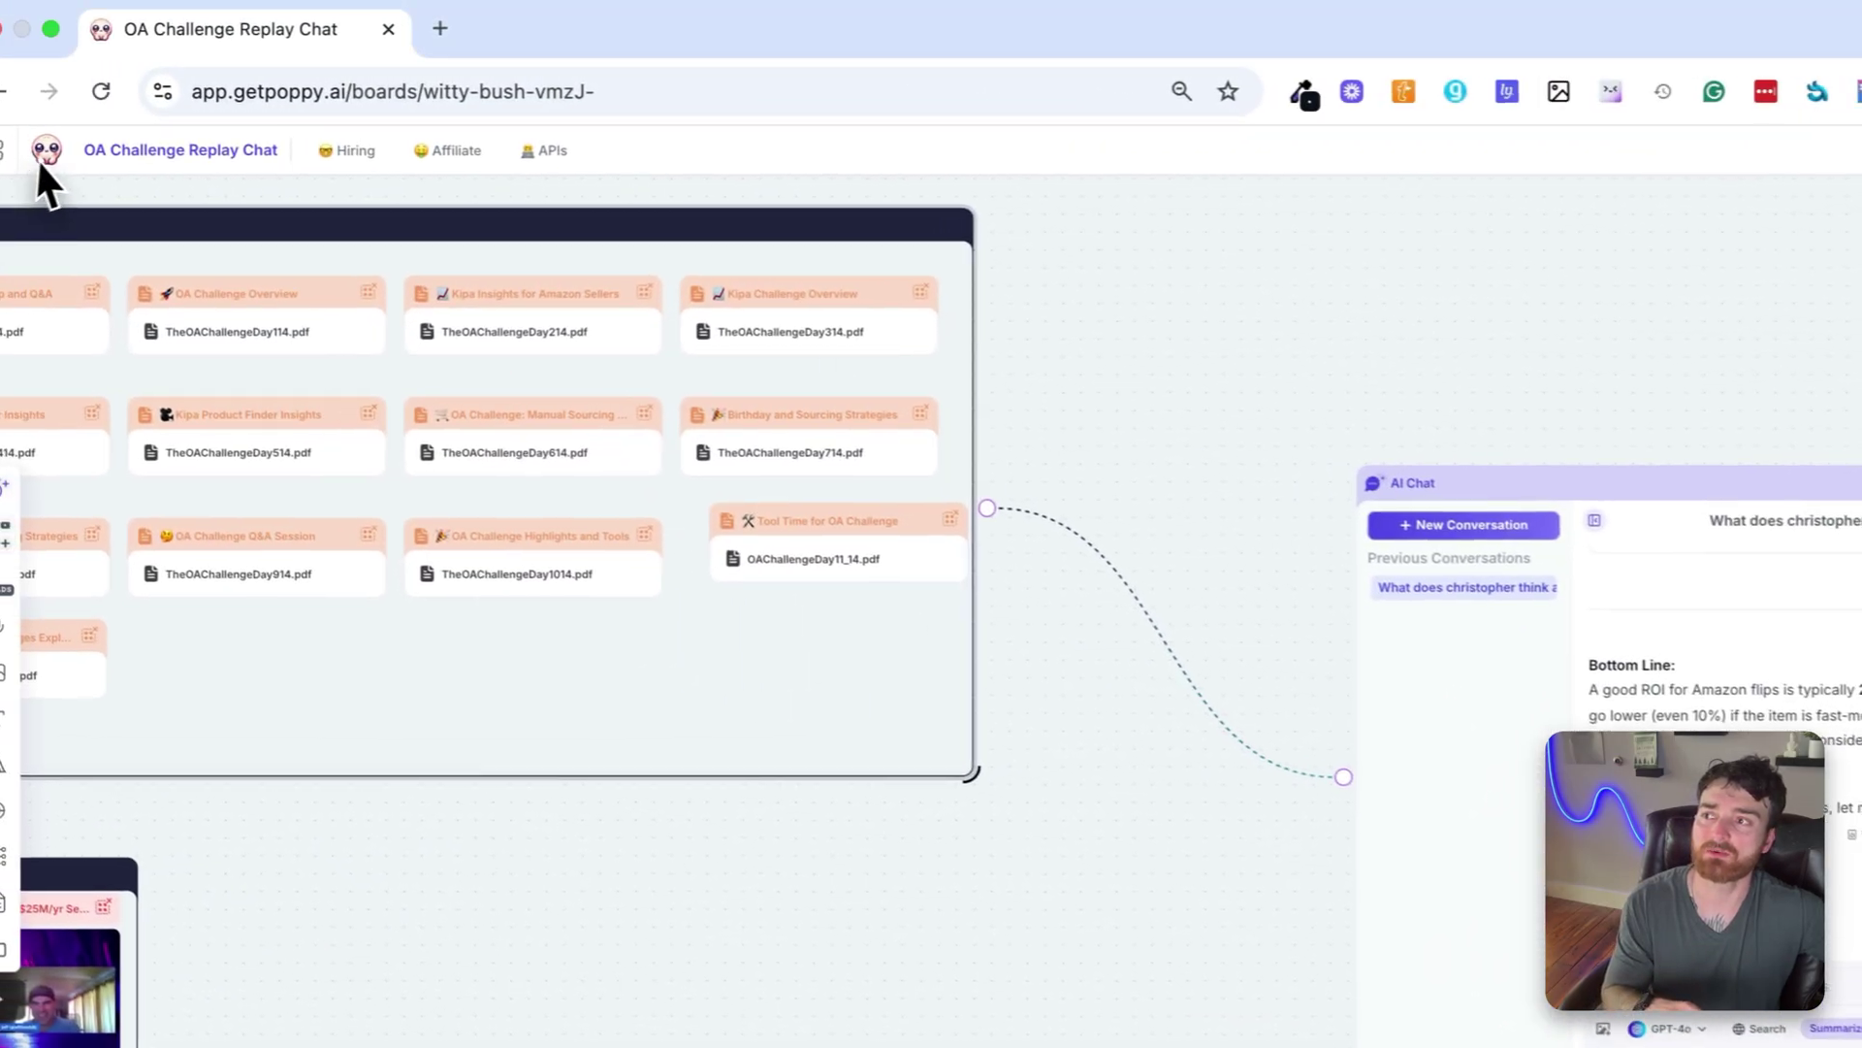
Return to the boards list and scroll through it to find the $10K TikTok Takeaways AI board.
click(46, 153)
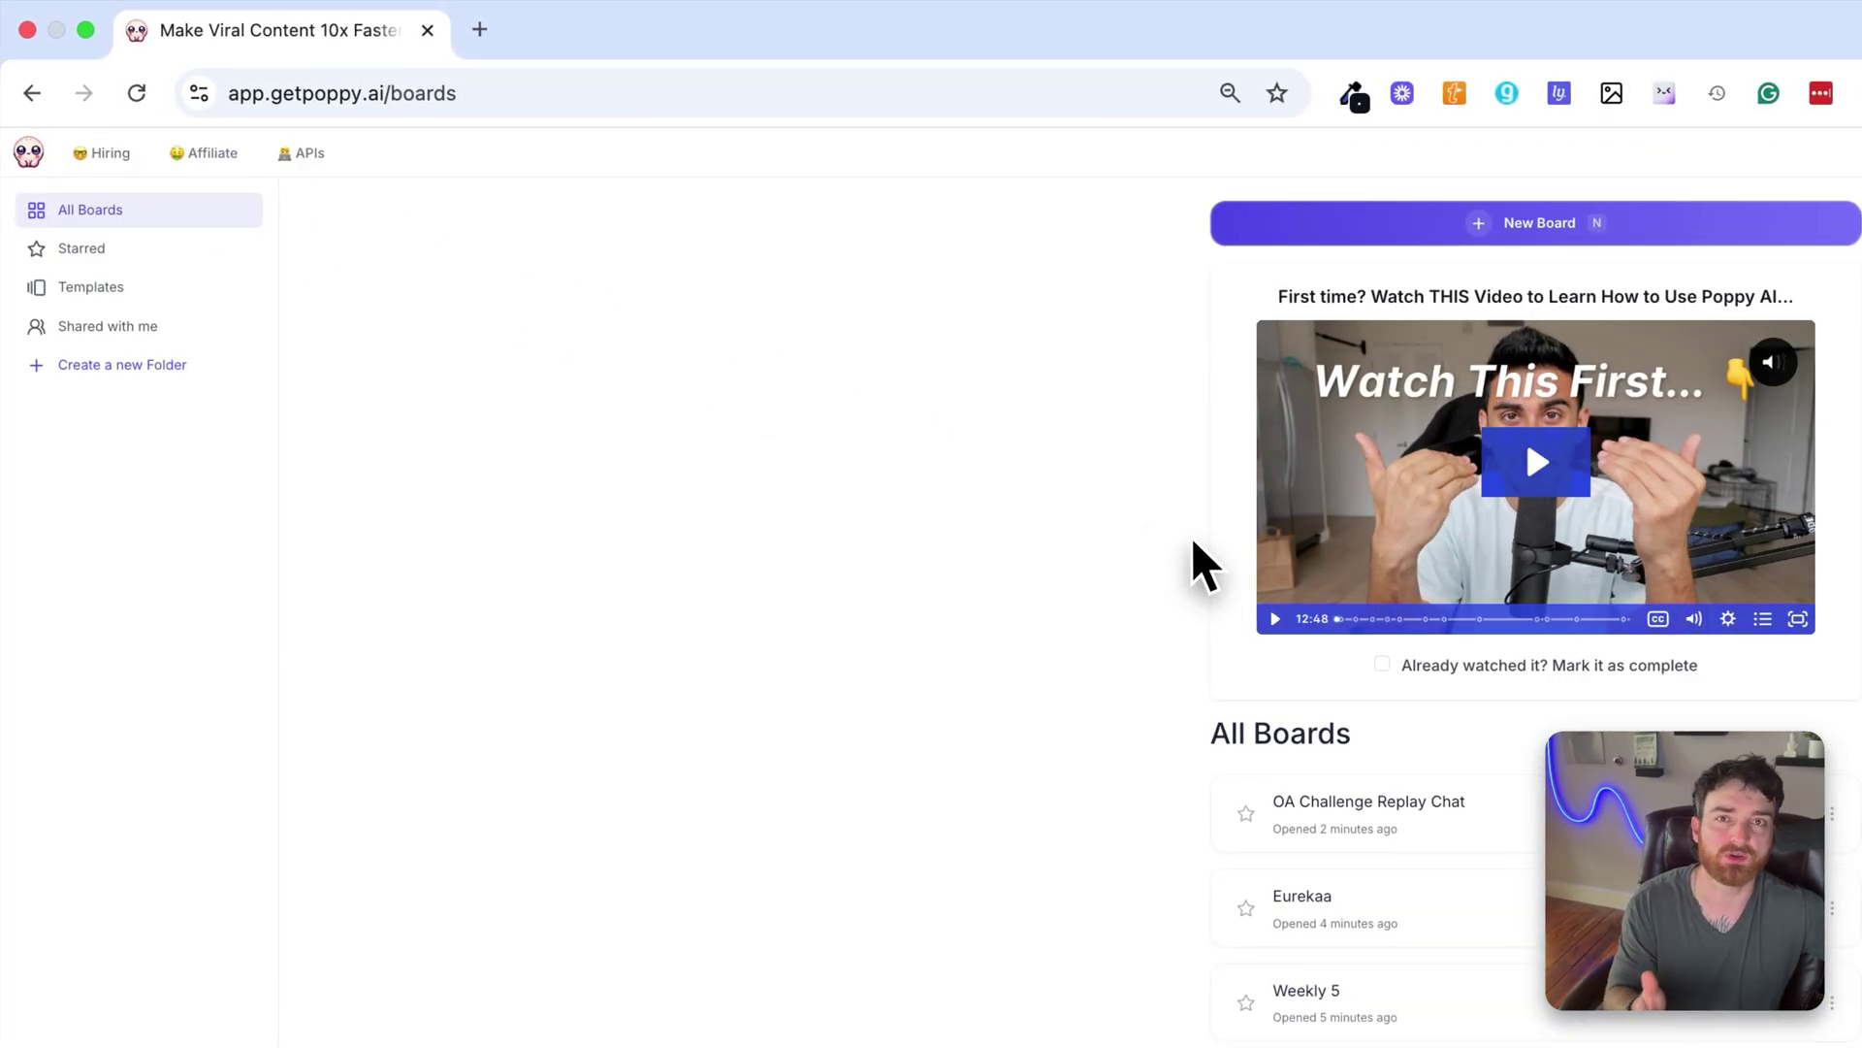
scroll(1578, 1028, down, 2)
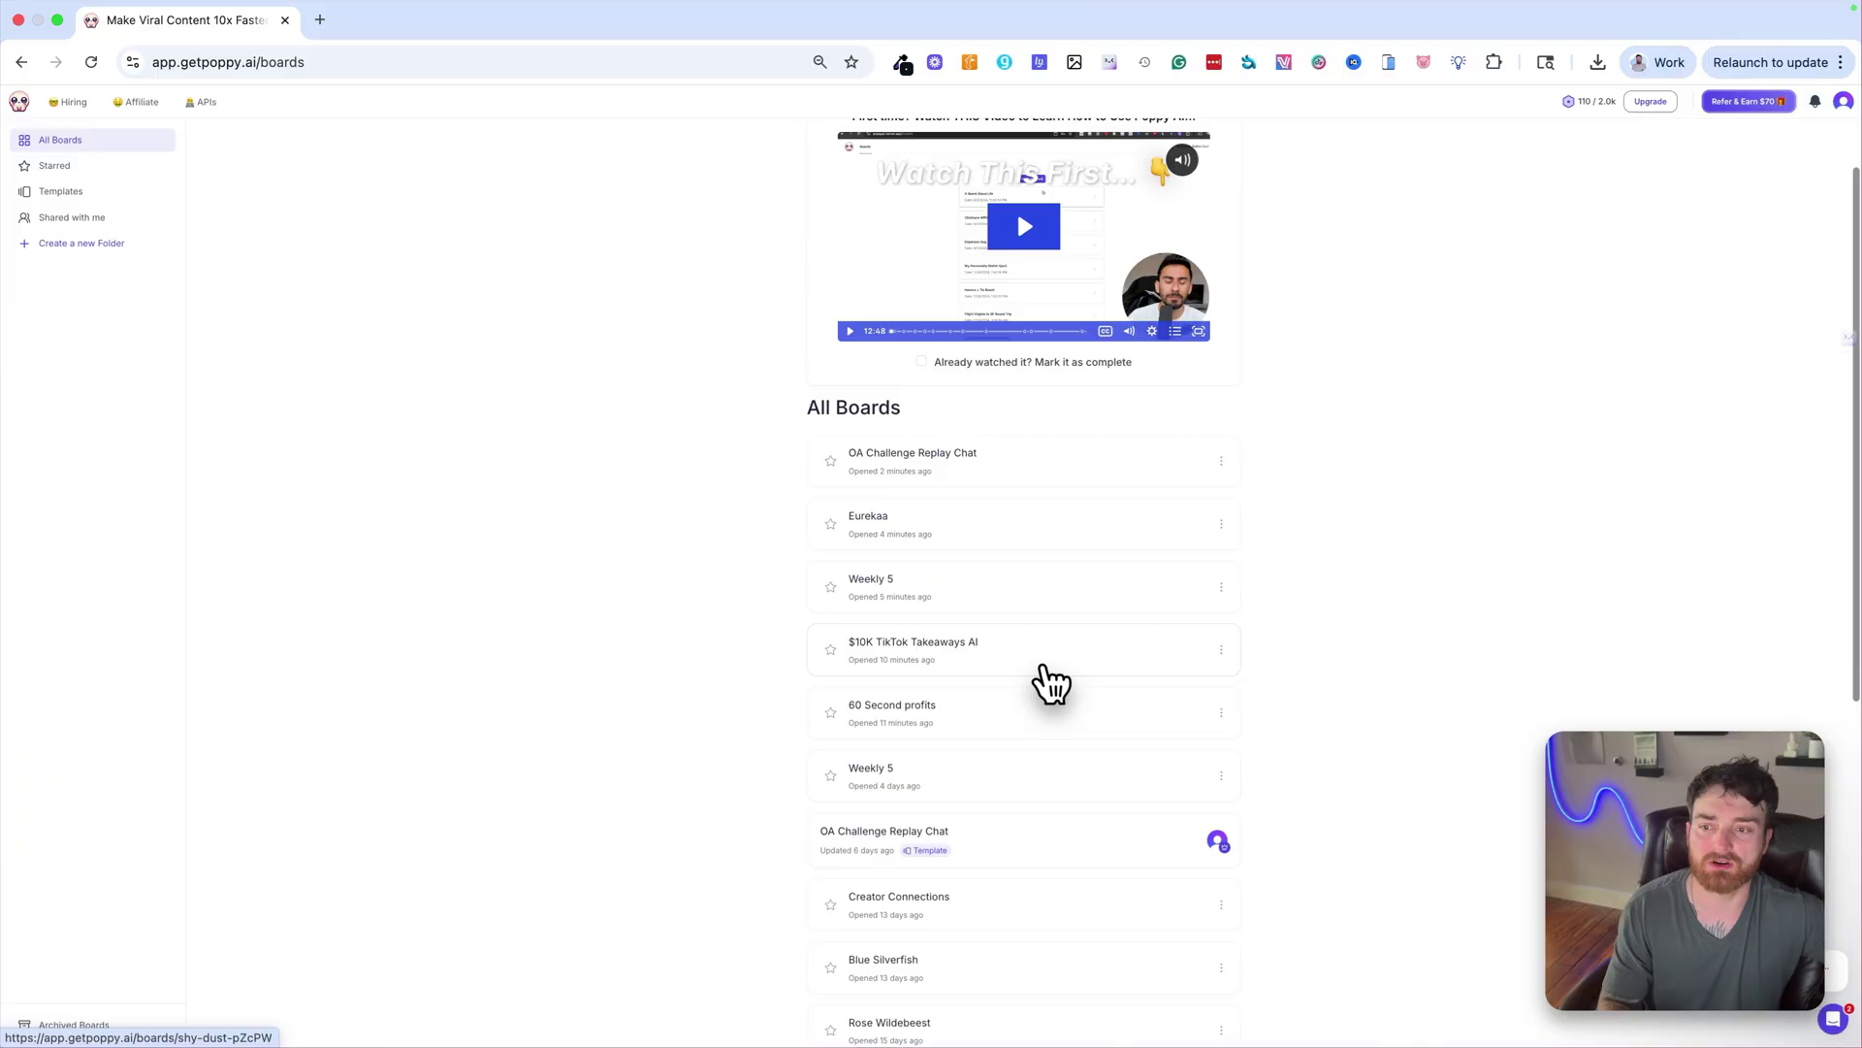
scroll(1052, 684, down, 1)
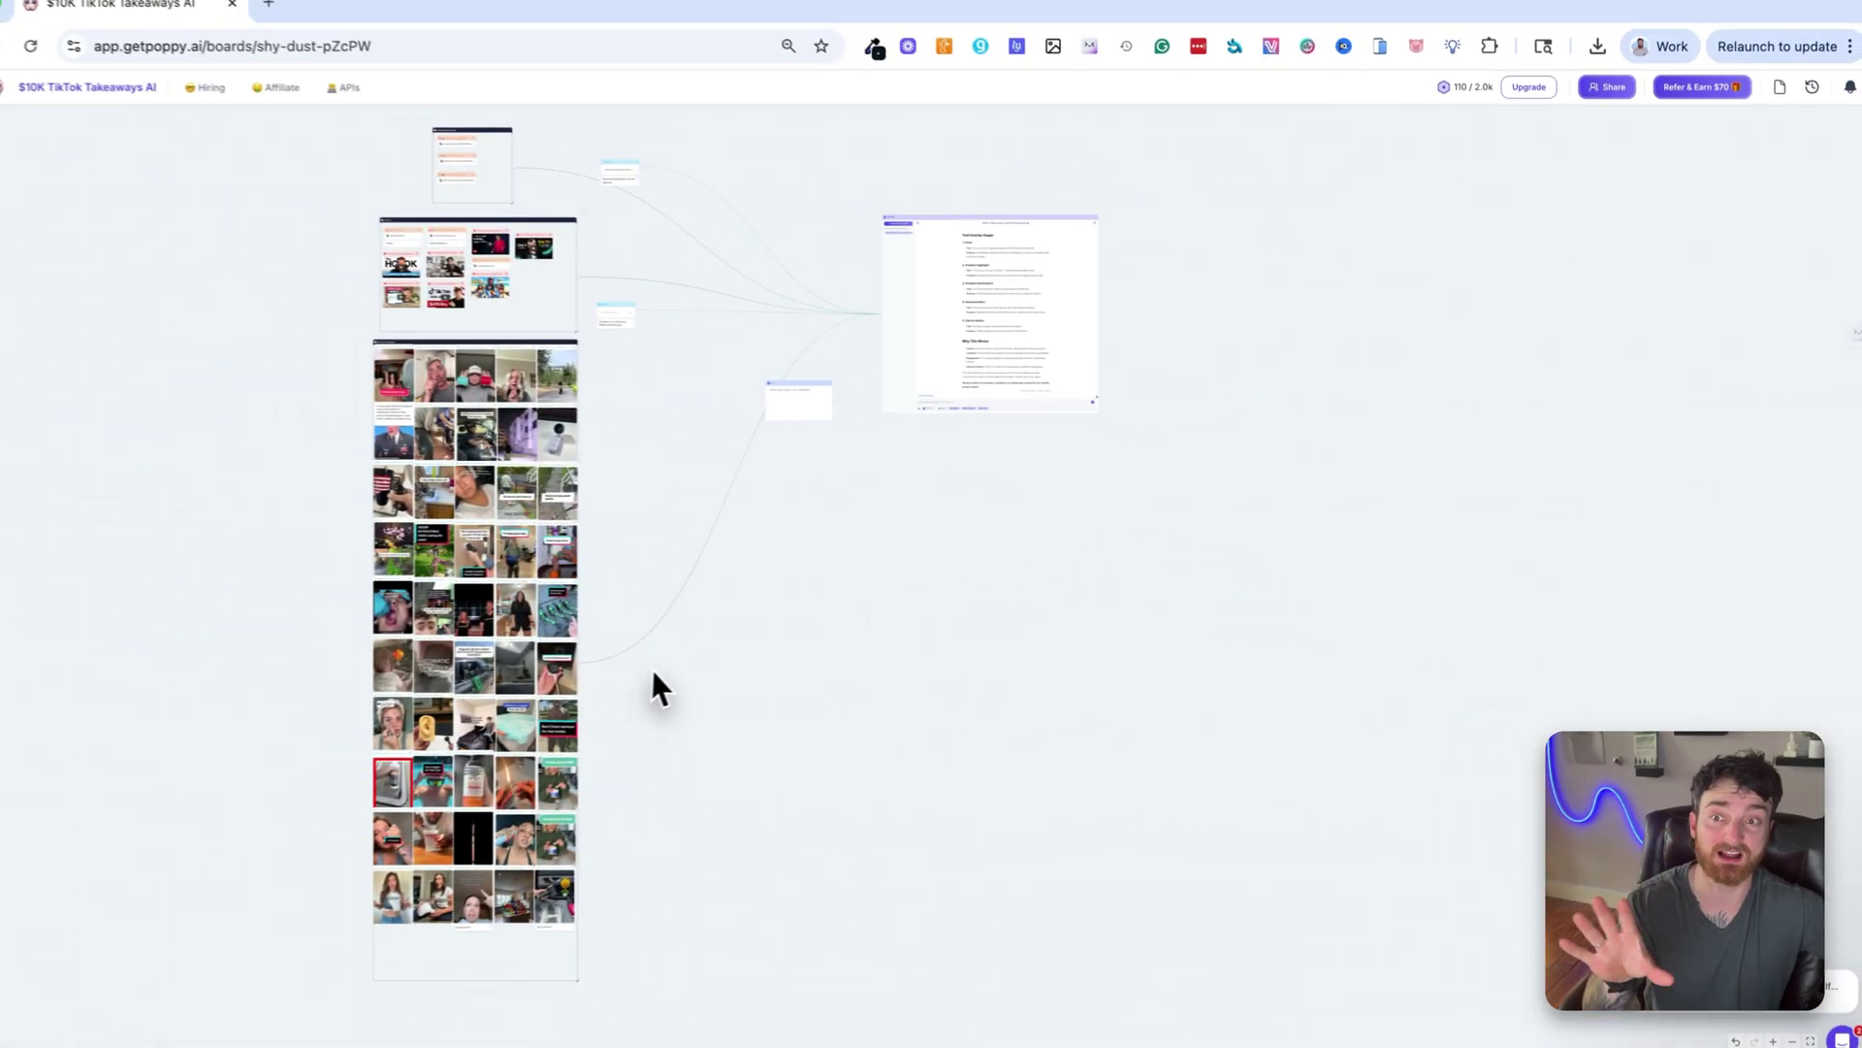
scroll(998, 261, up, 5)
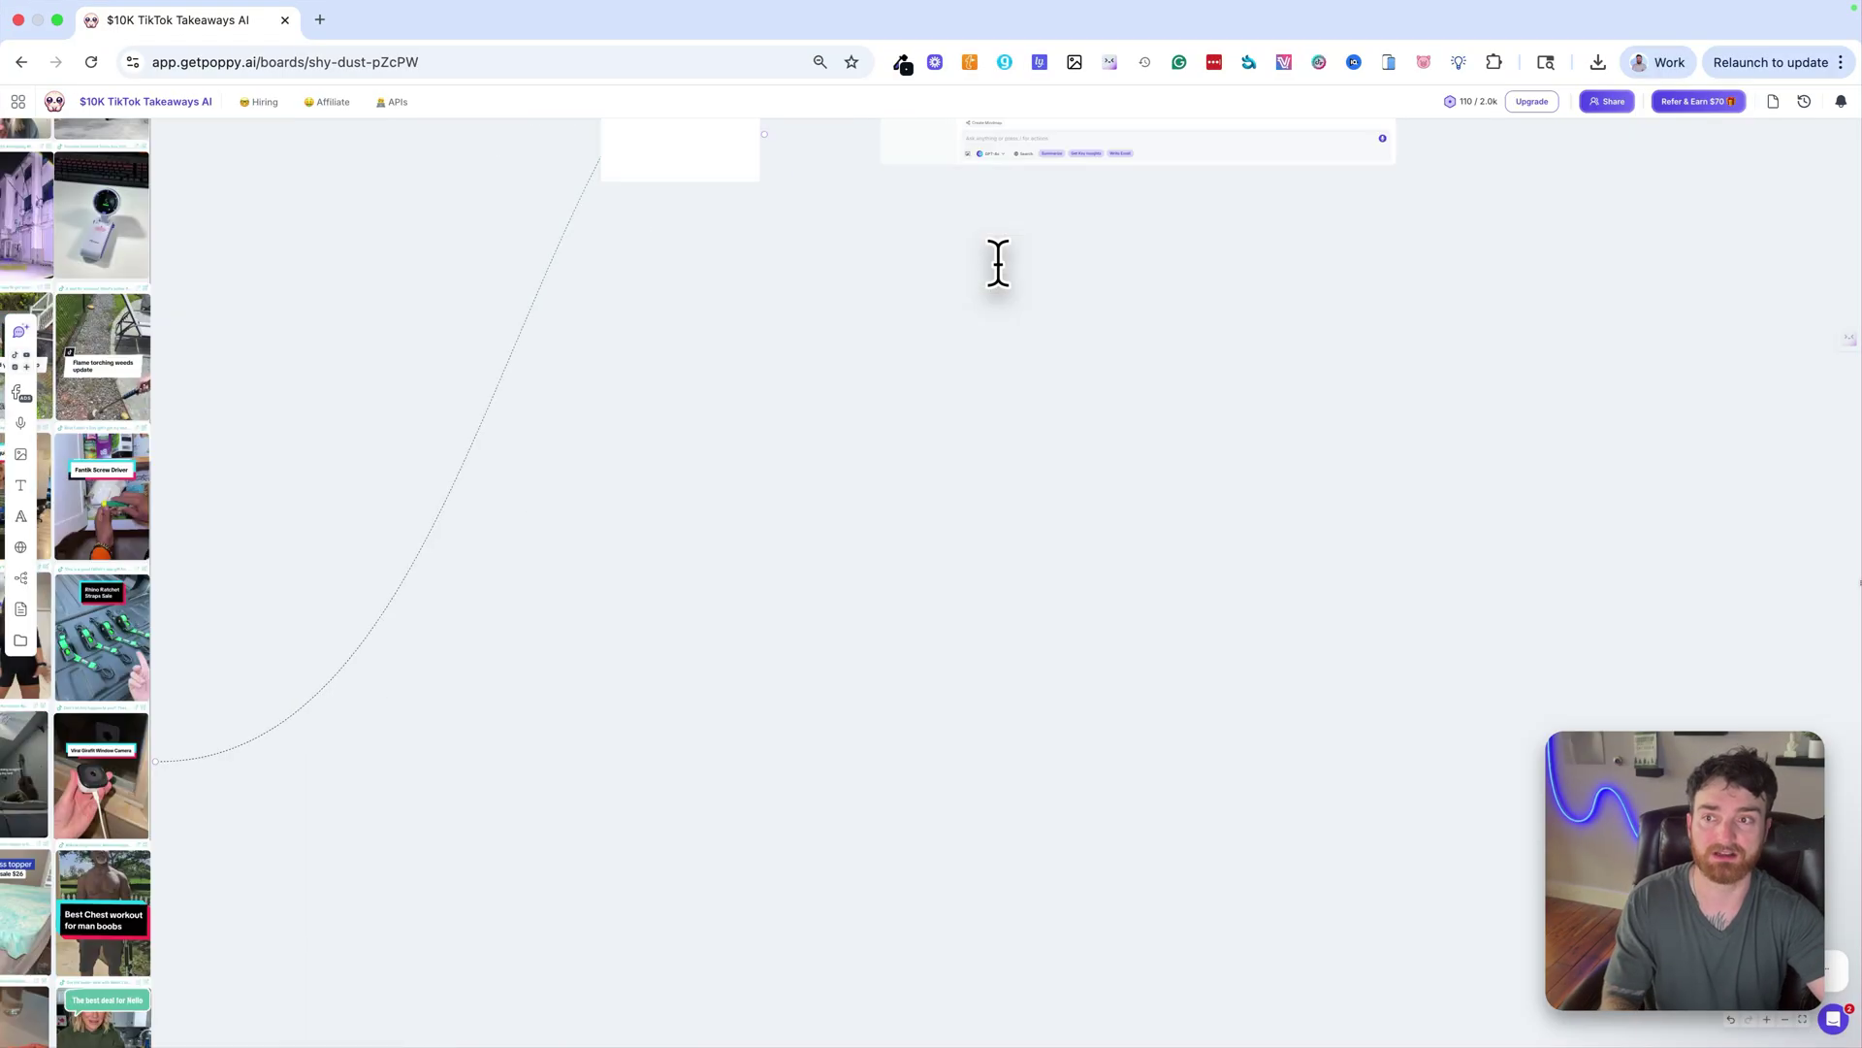
scroll(998, 262, up, 10)
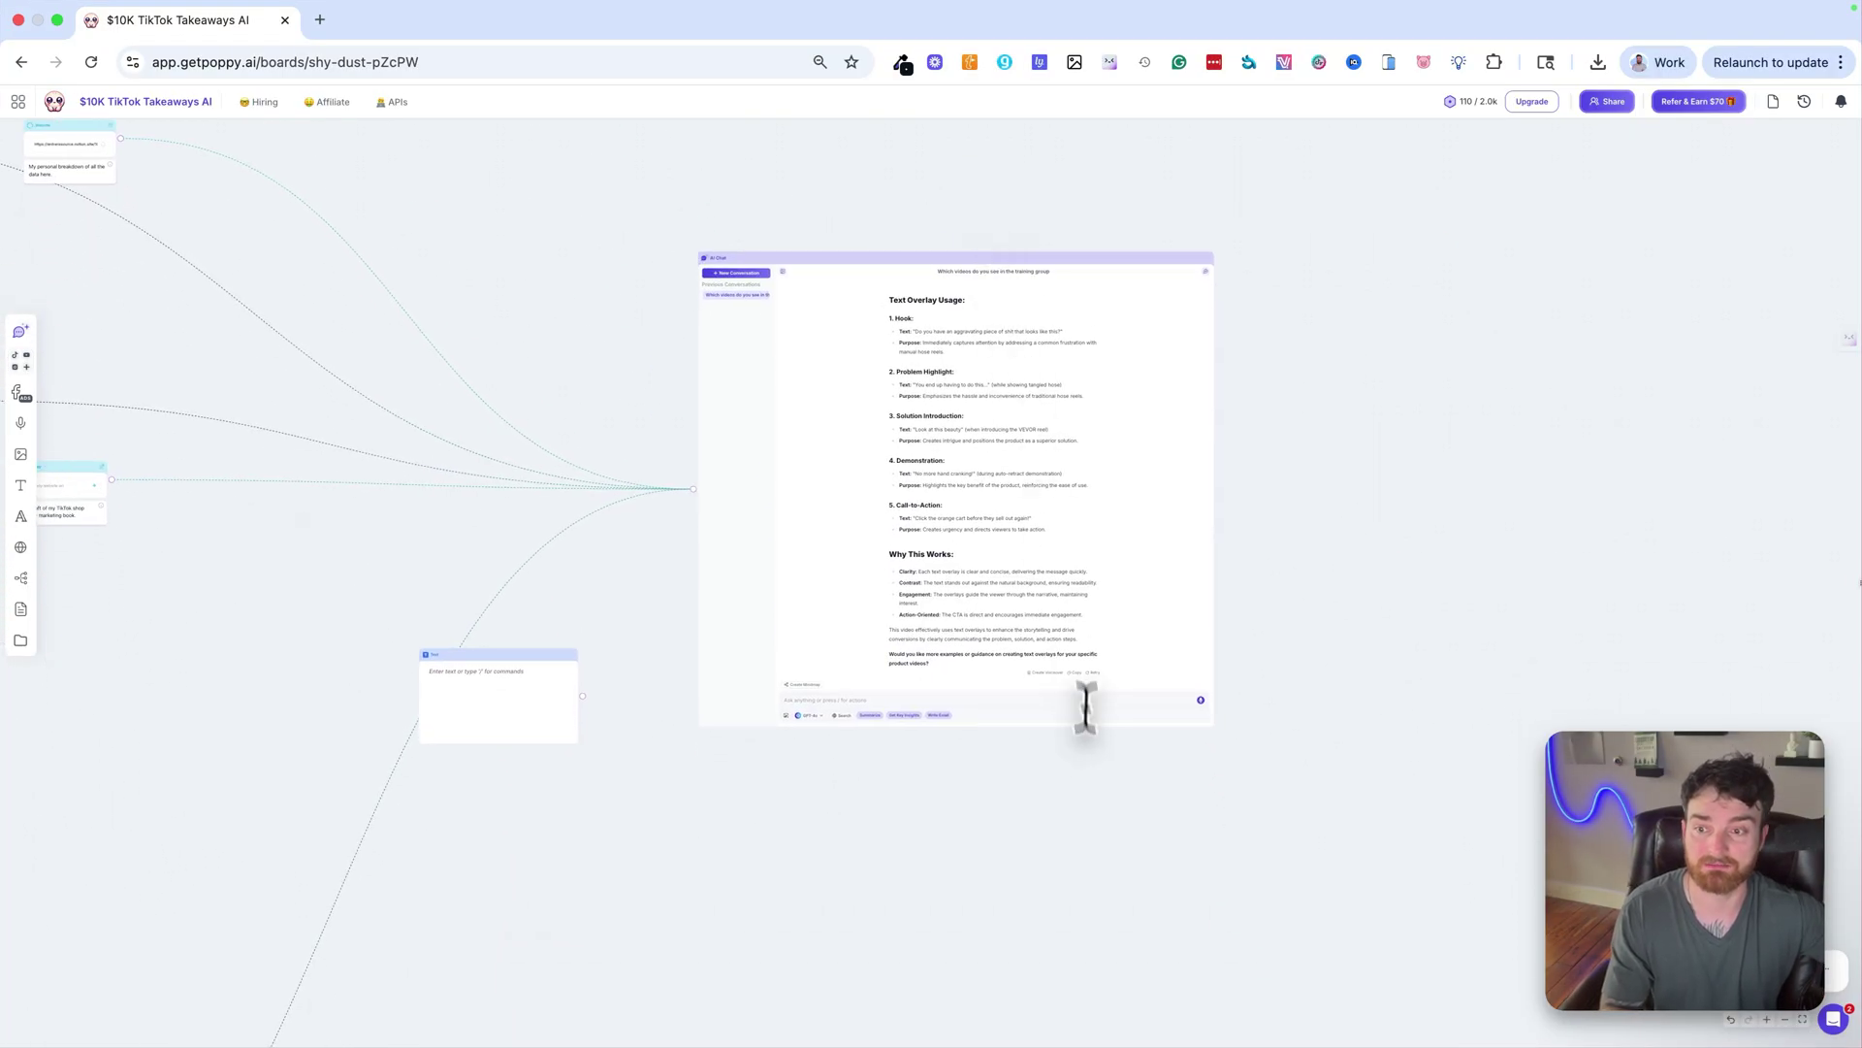
scroll(895, 715, up, 3)
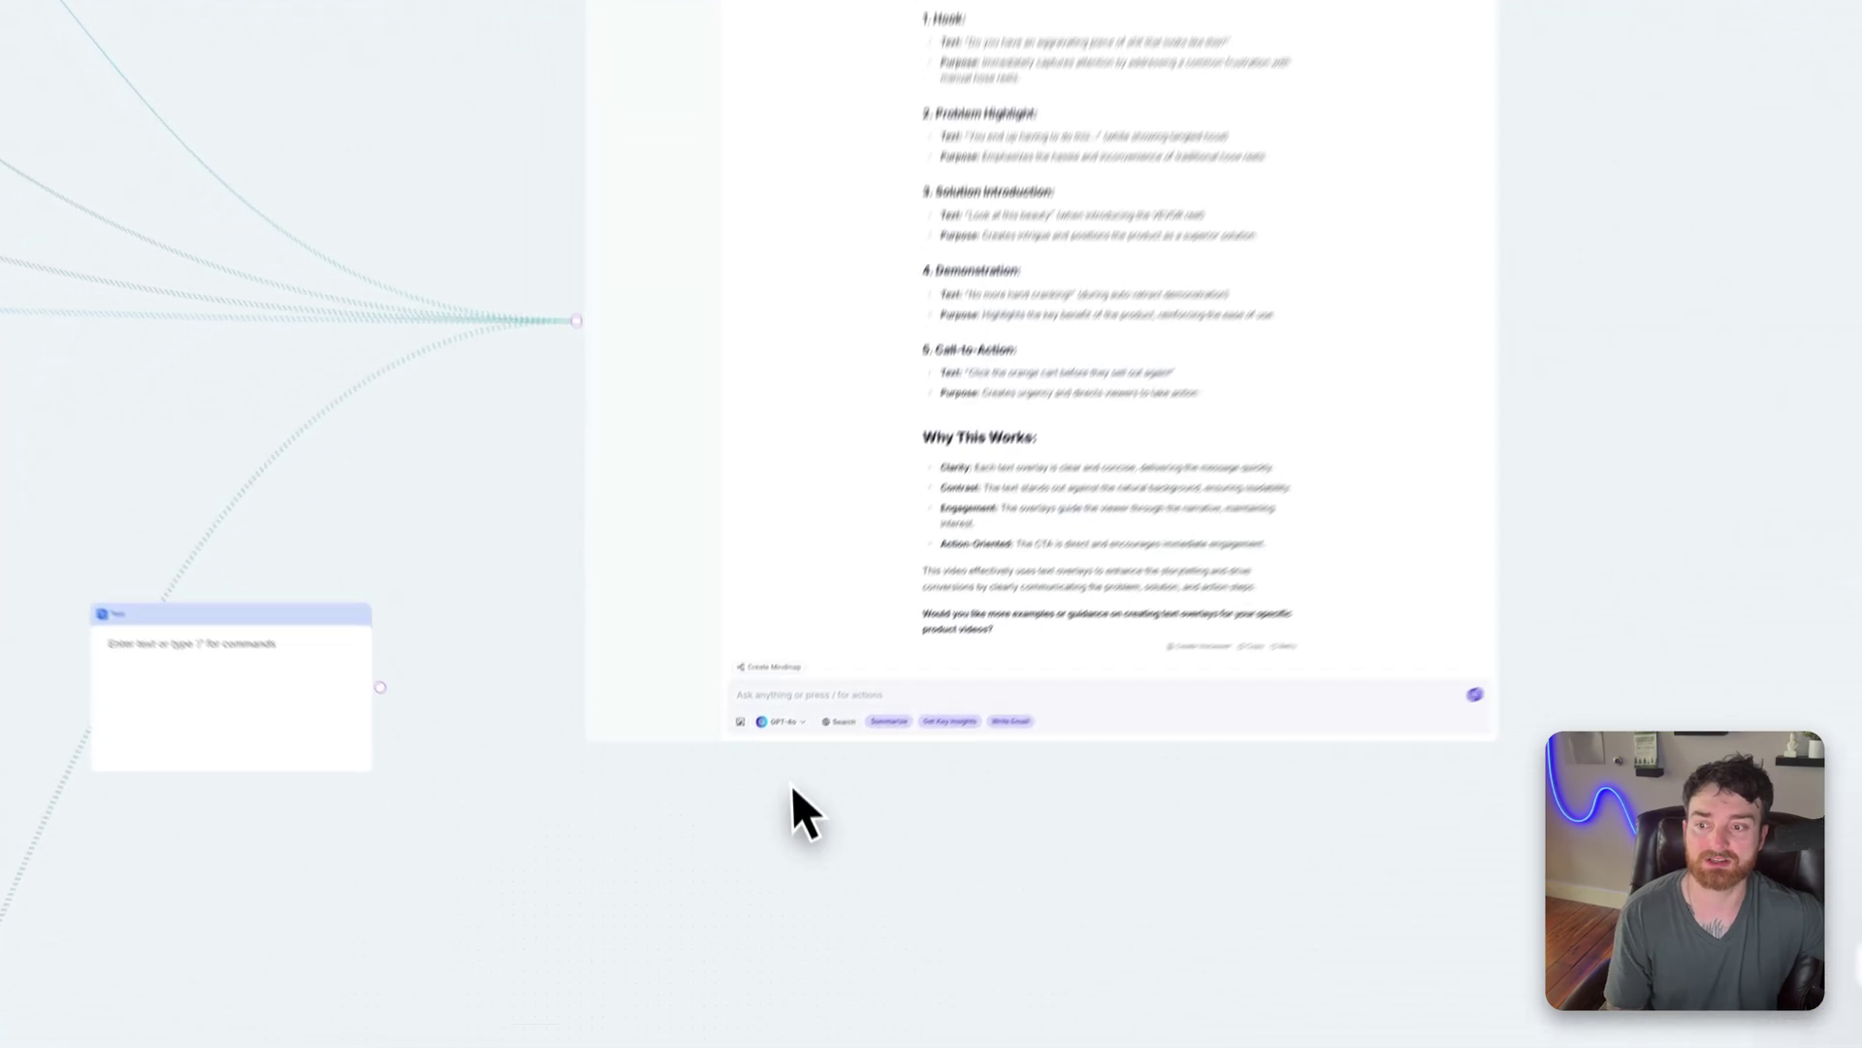
Switch the chat model to GPT-4o mini and ask: 'Make a list of all products promoted in the videos.'.
click(782, 720)
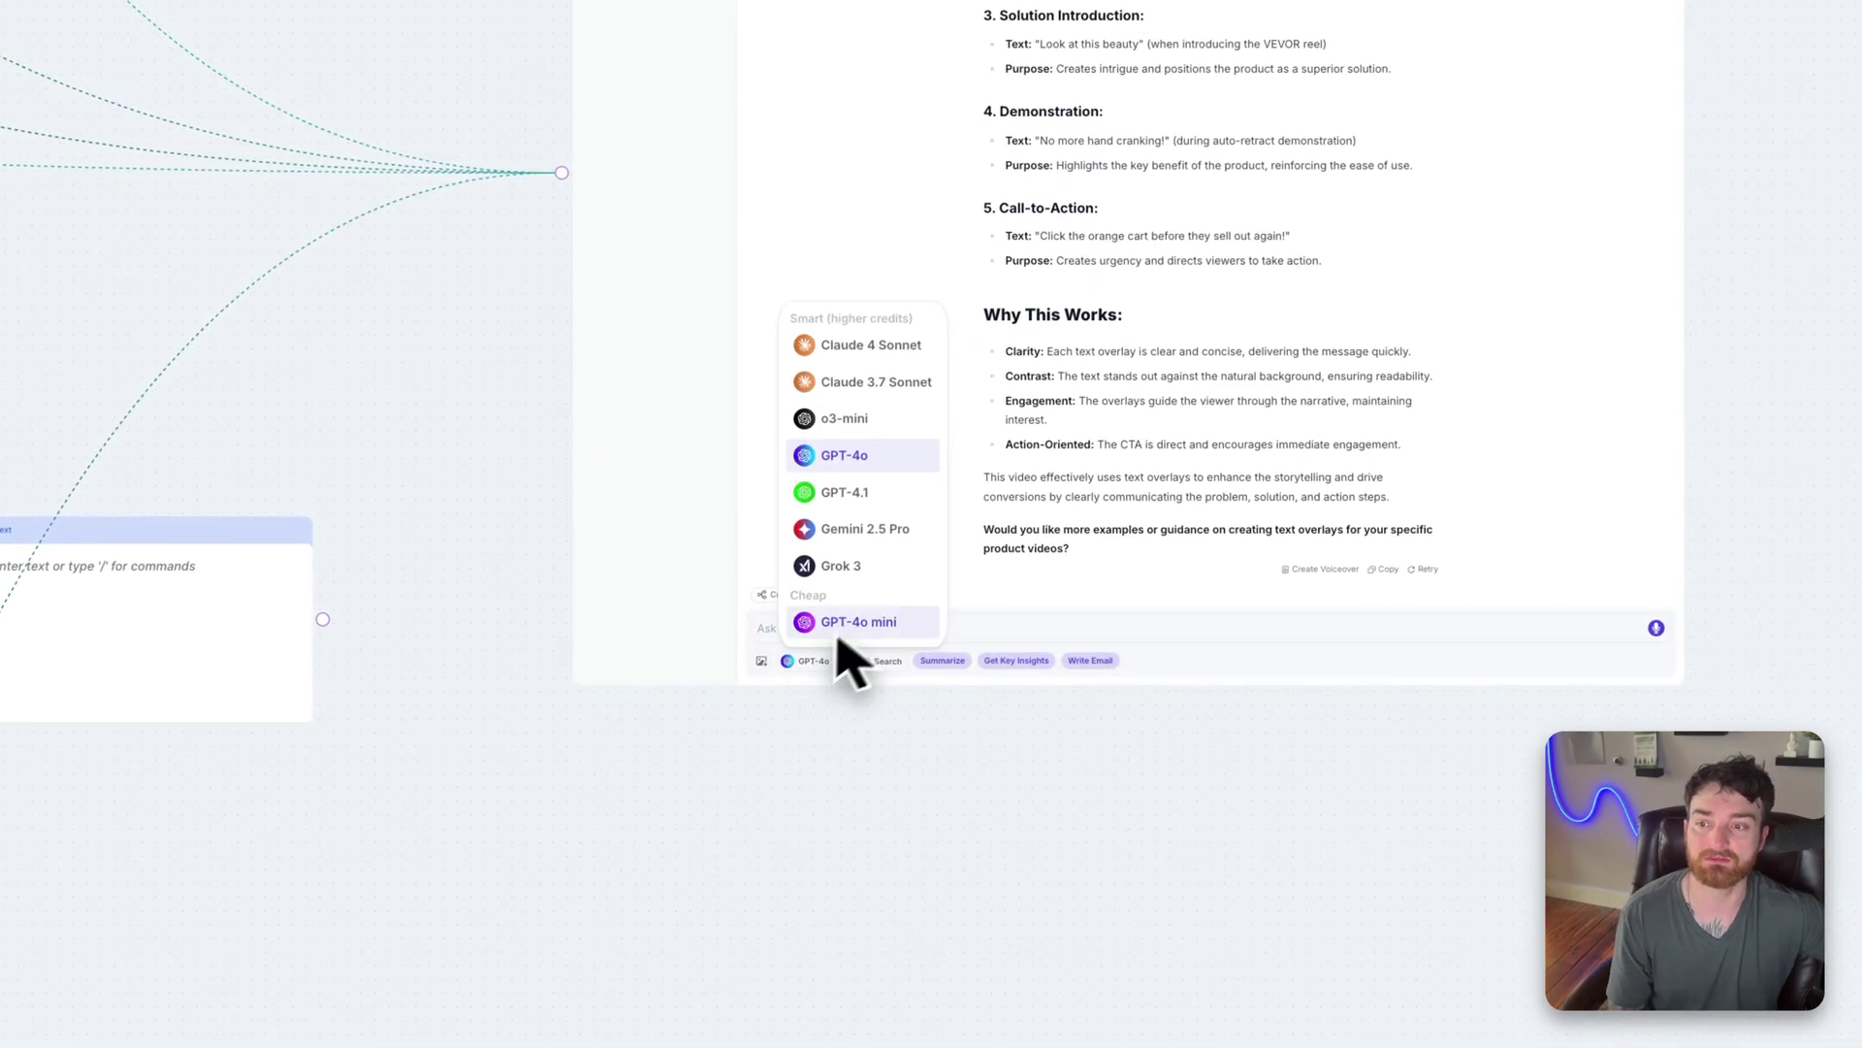
click(878, 619)
click(907, 629)
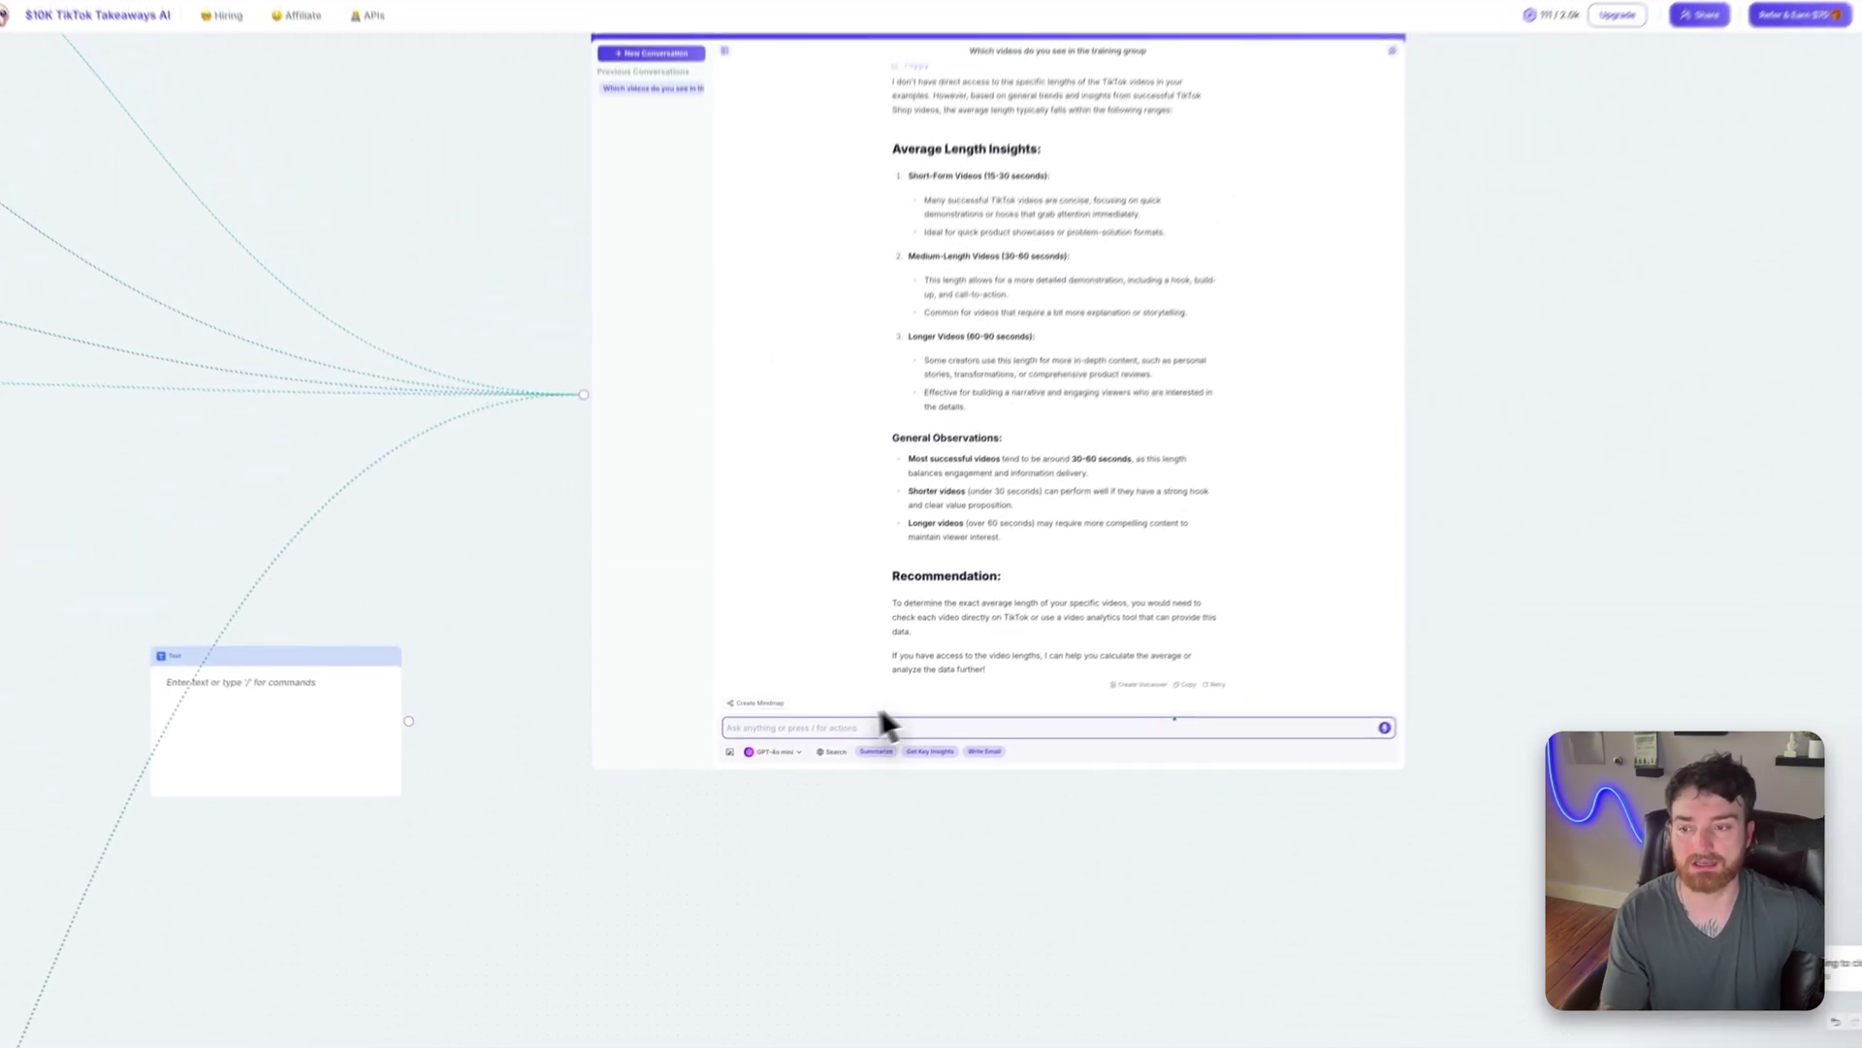
text(Make a list of all products)
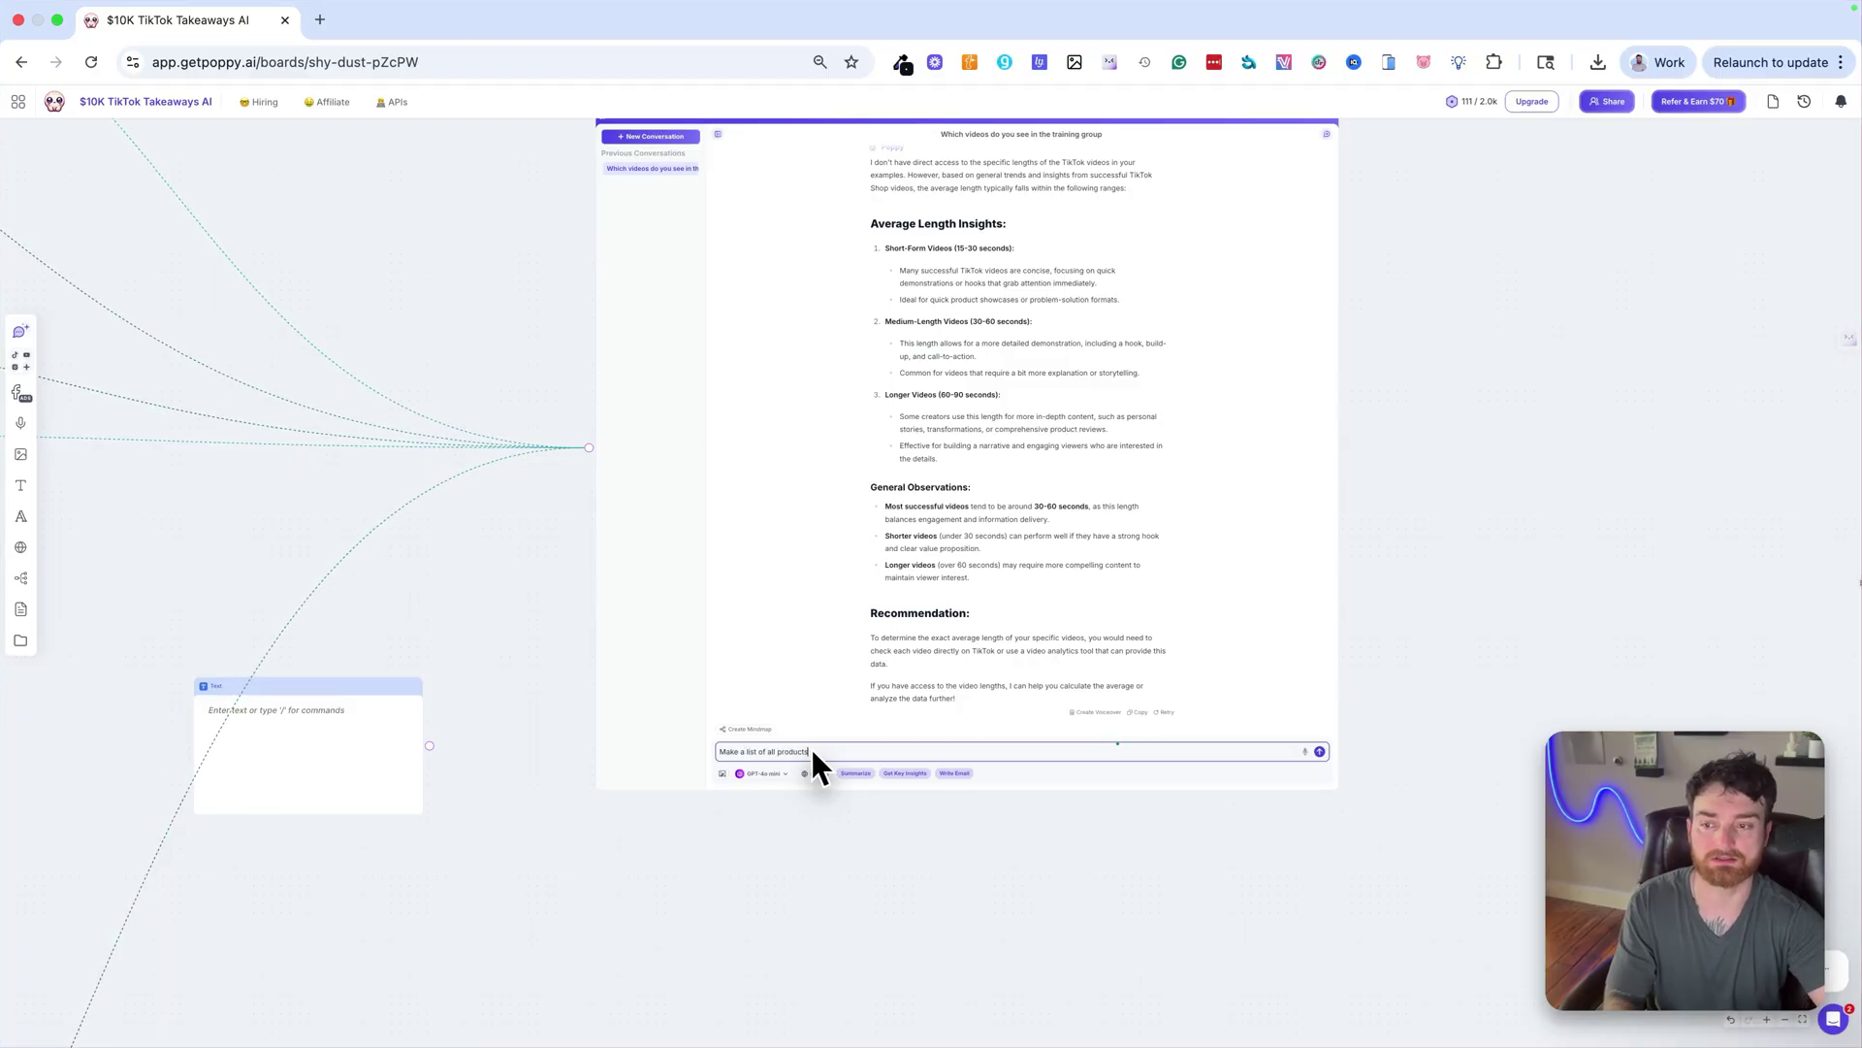
text( promoted in the videos.)
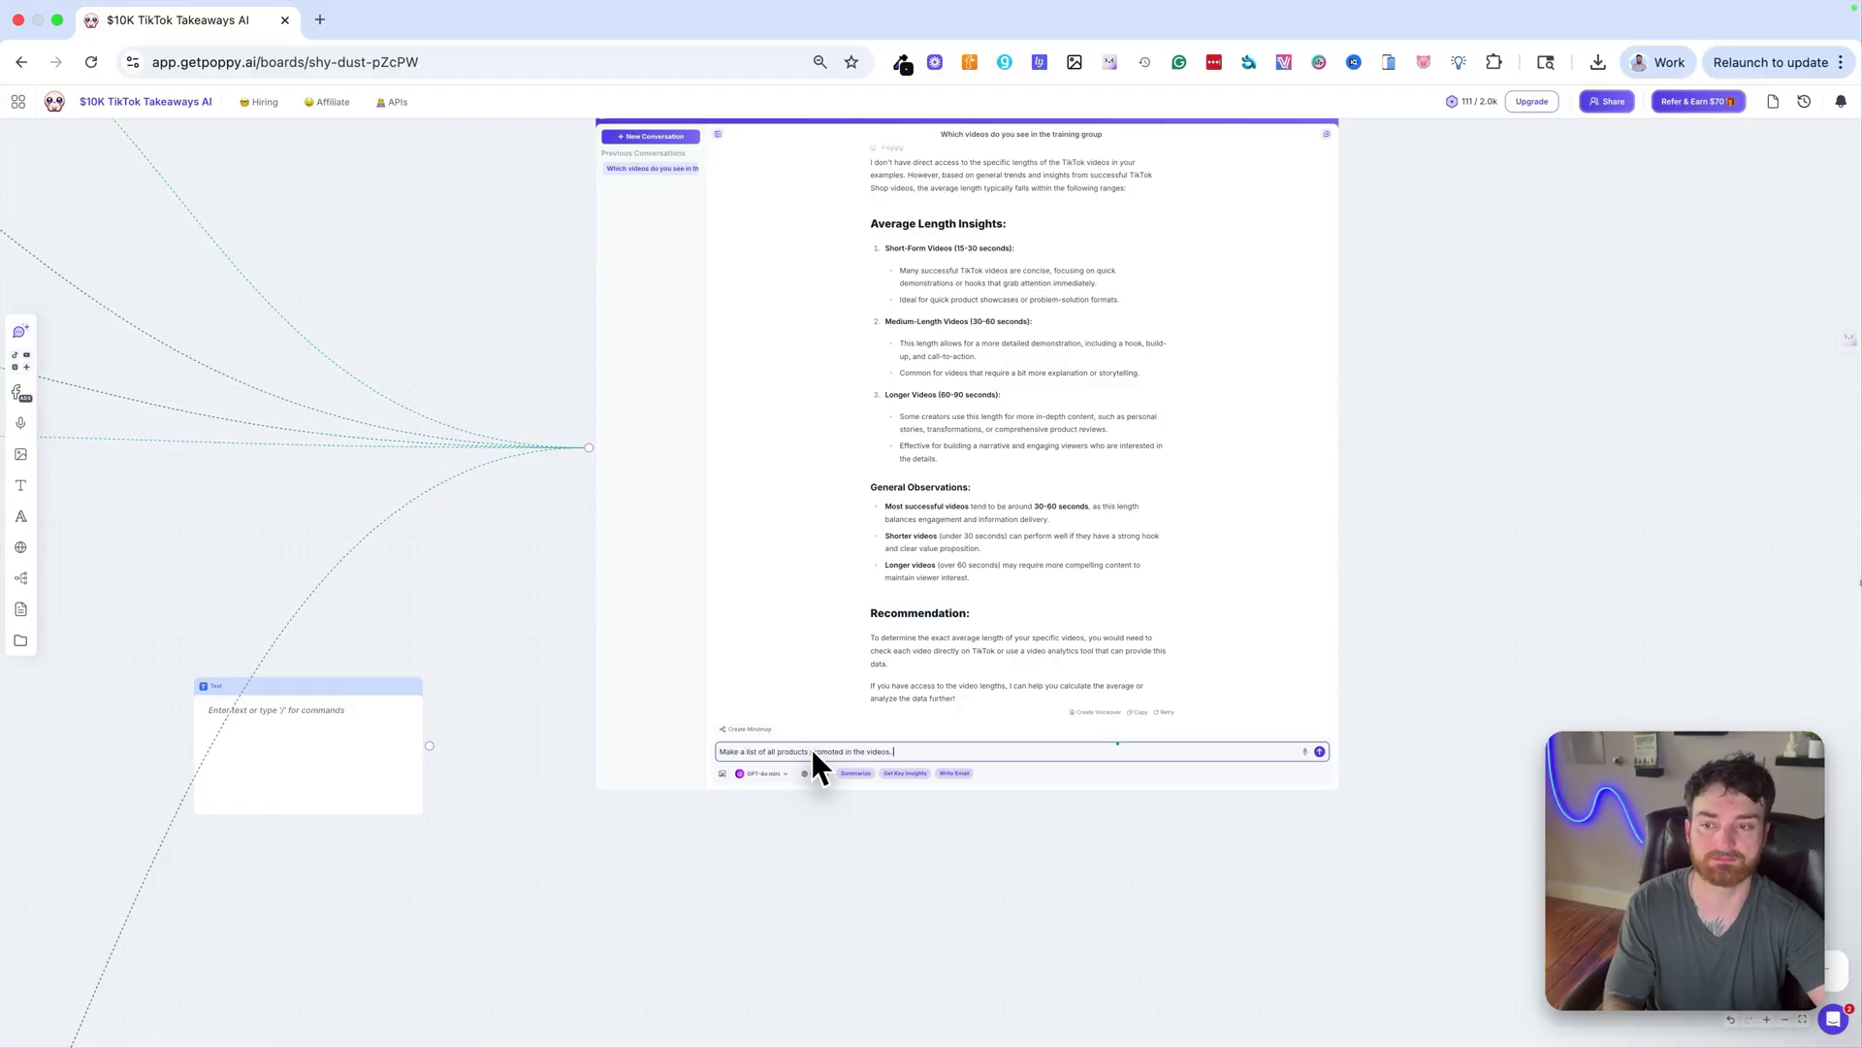
key(Return)
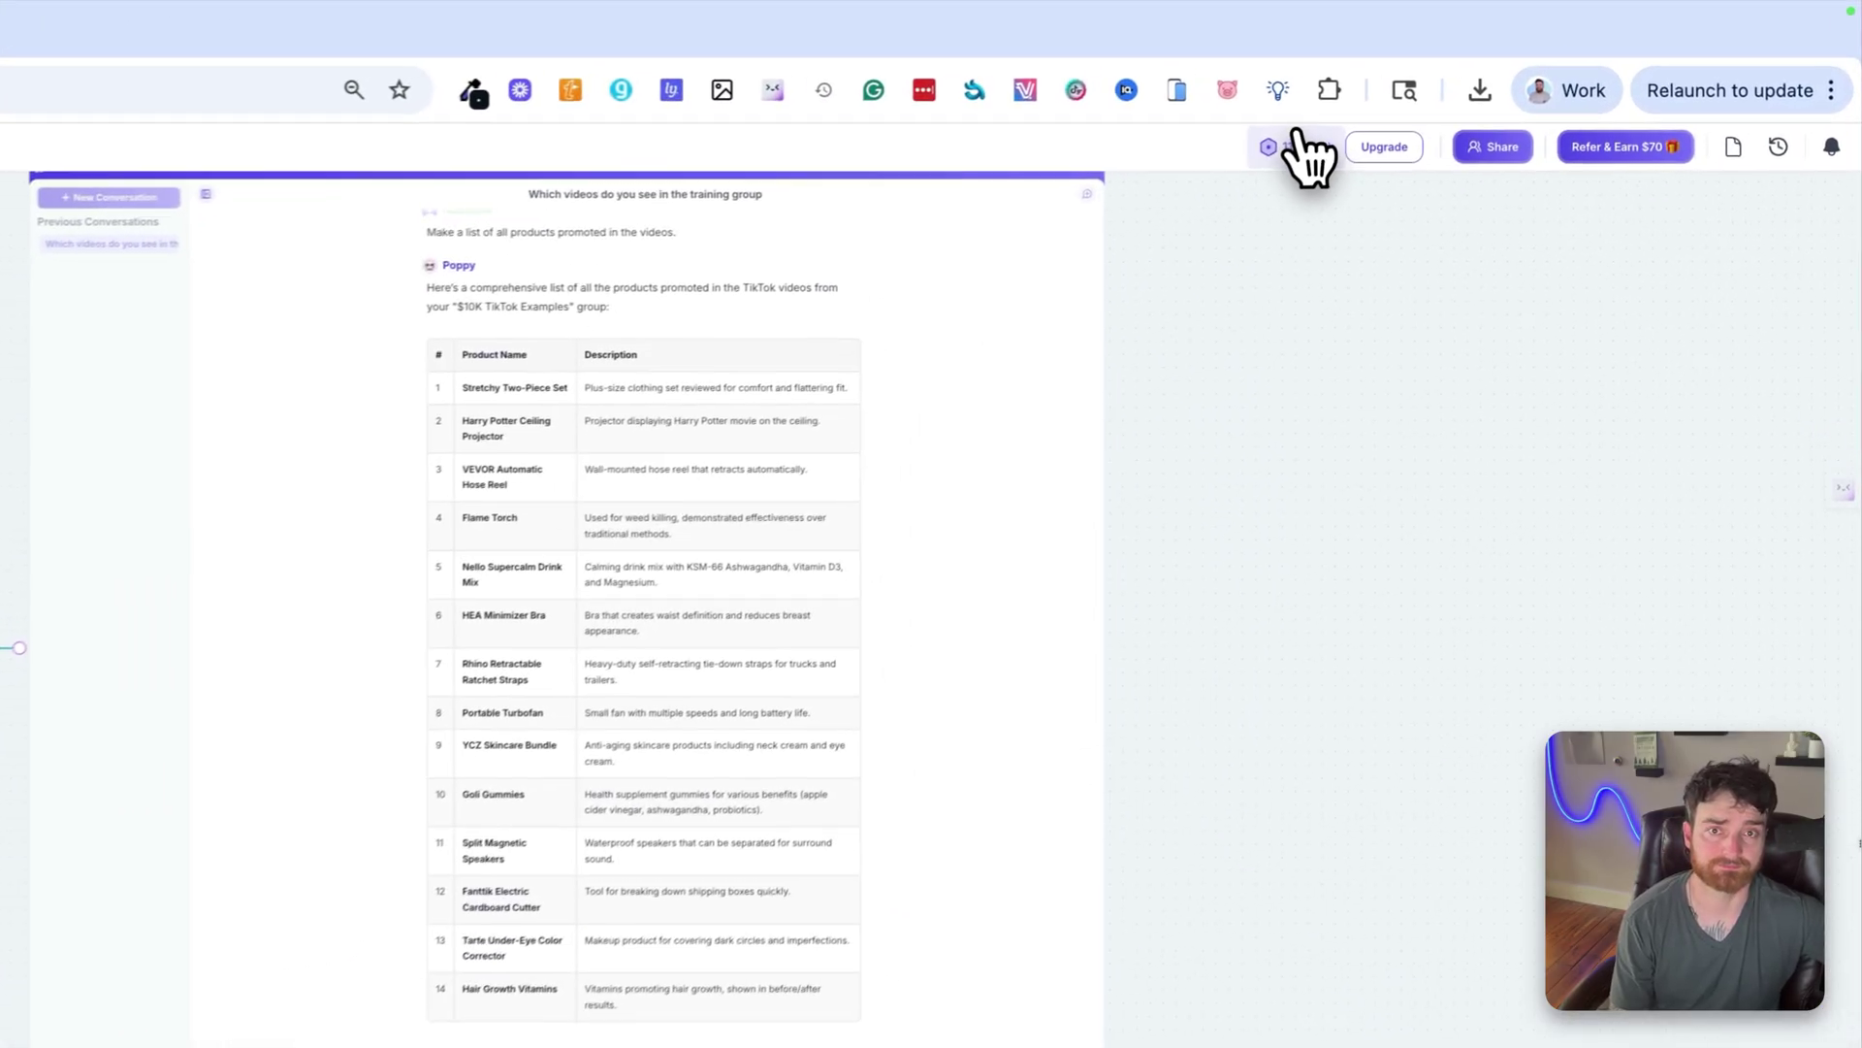
click(1296, 141)
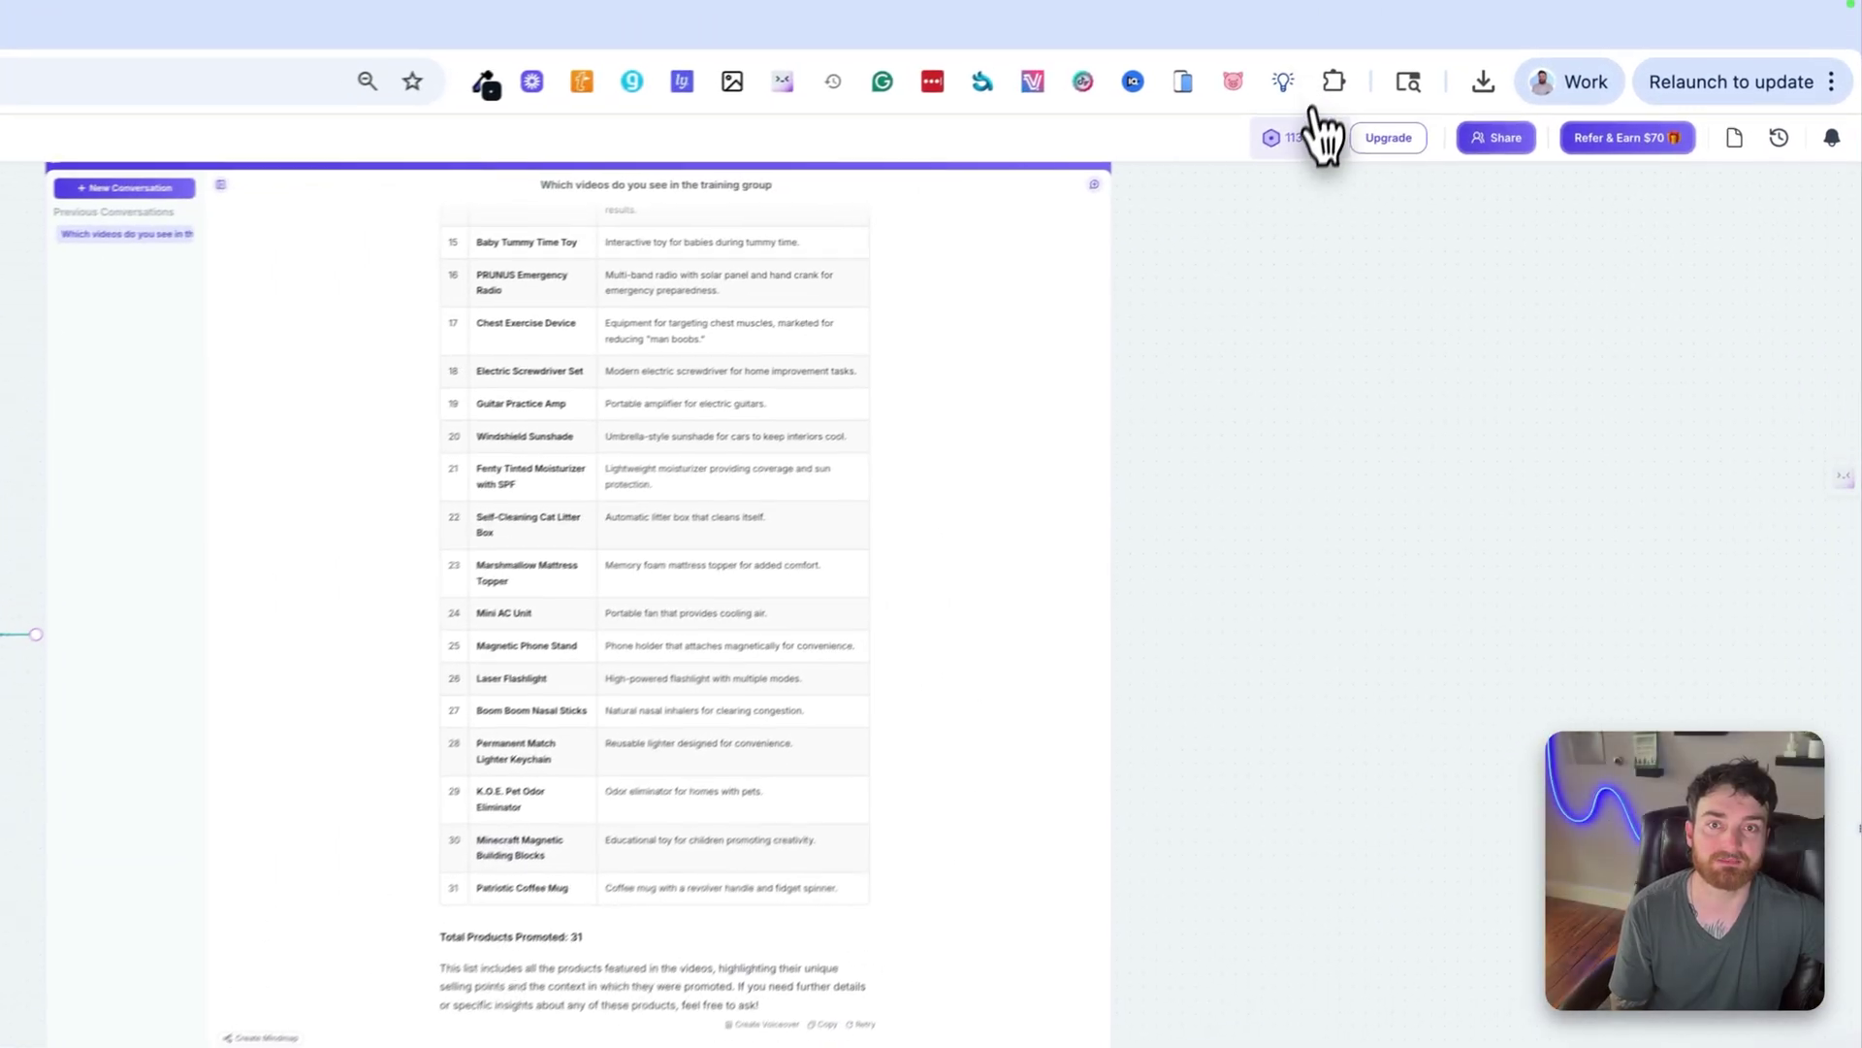
click(1470, 105)
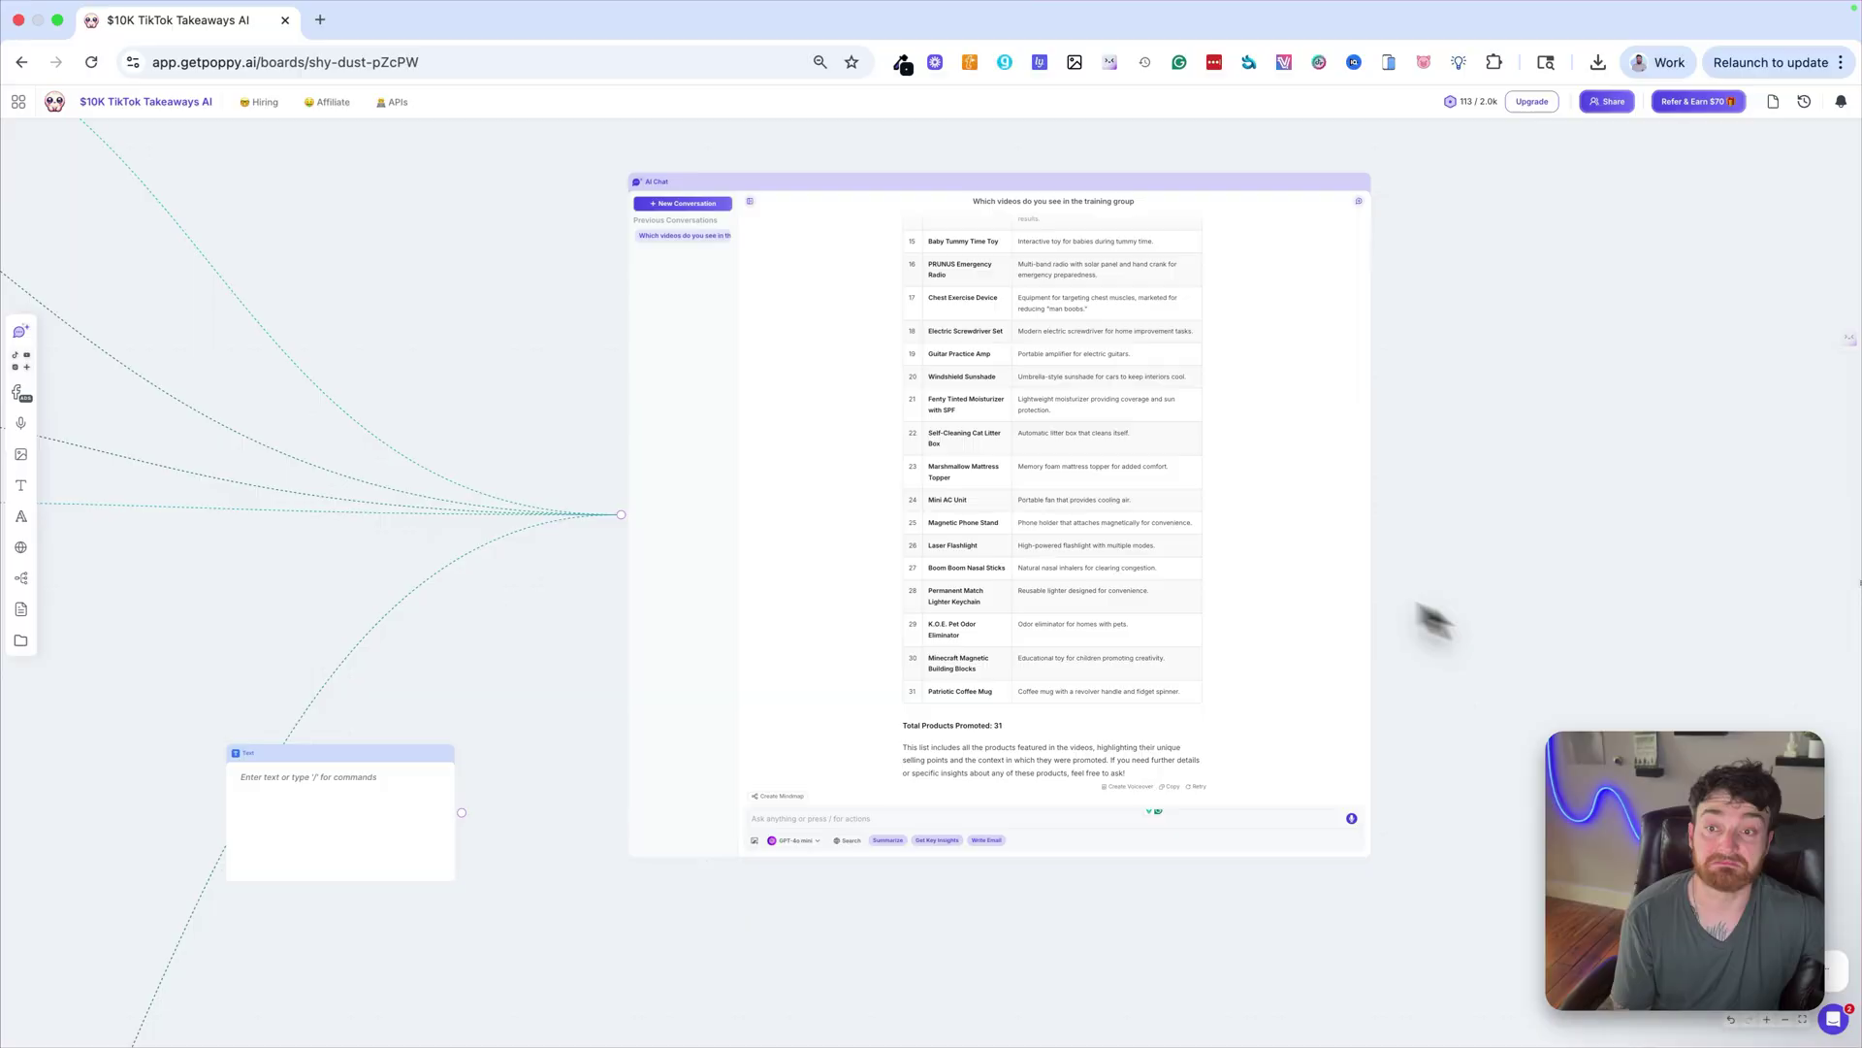
scroll(1097, 466, up, 2)
scroll(1097, 466, down, 3)
scroll(1097, 466, right, 2)
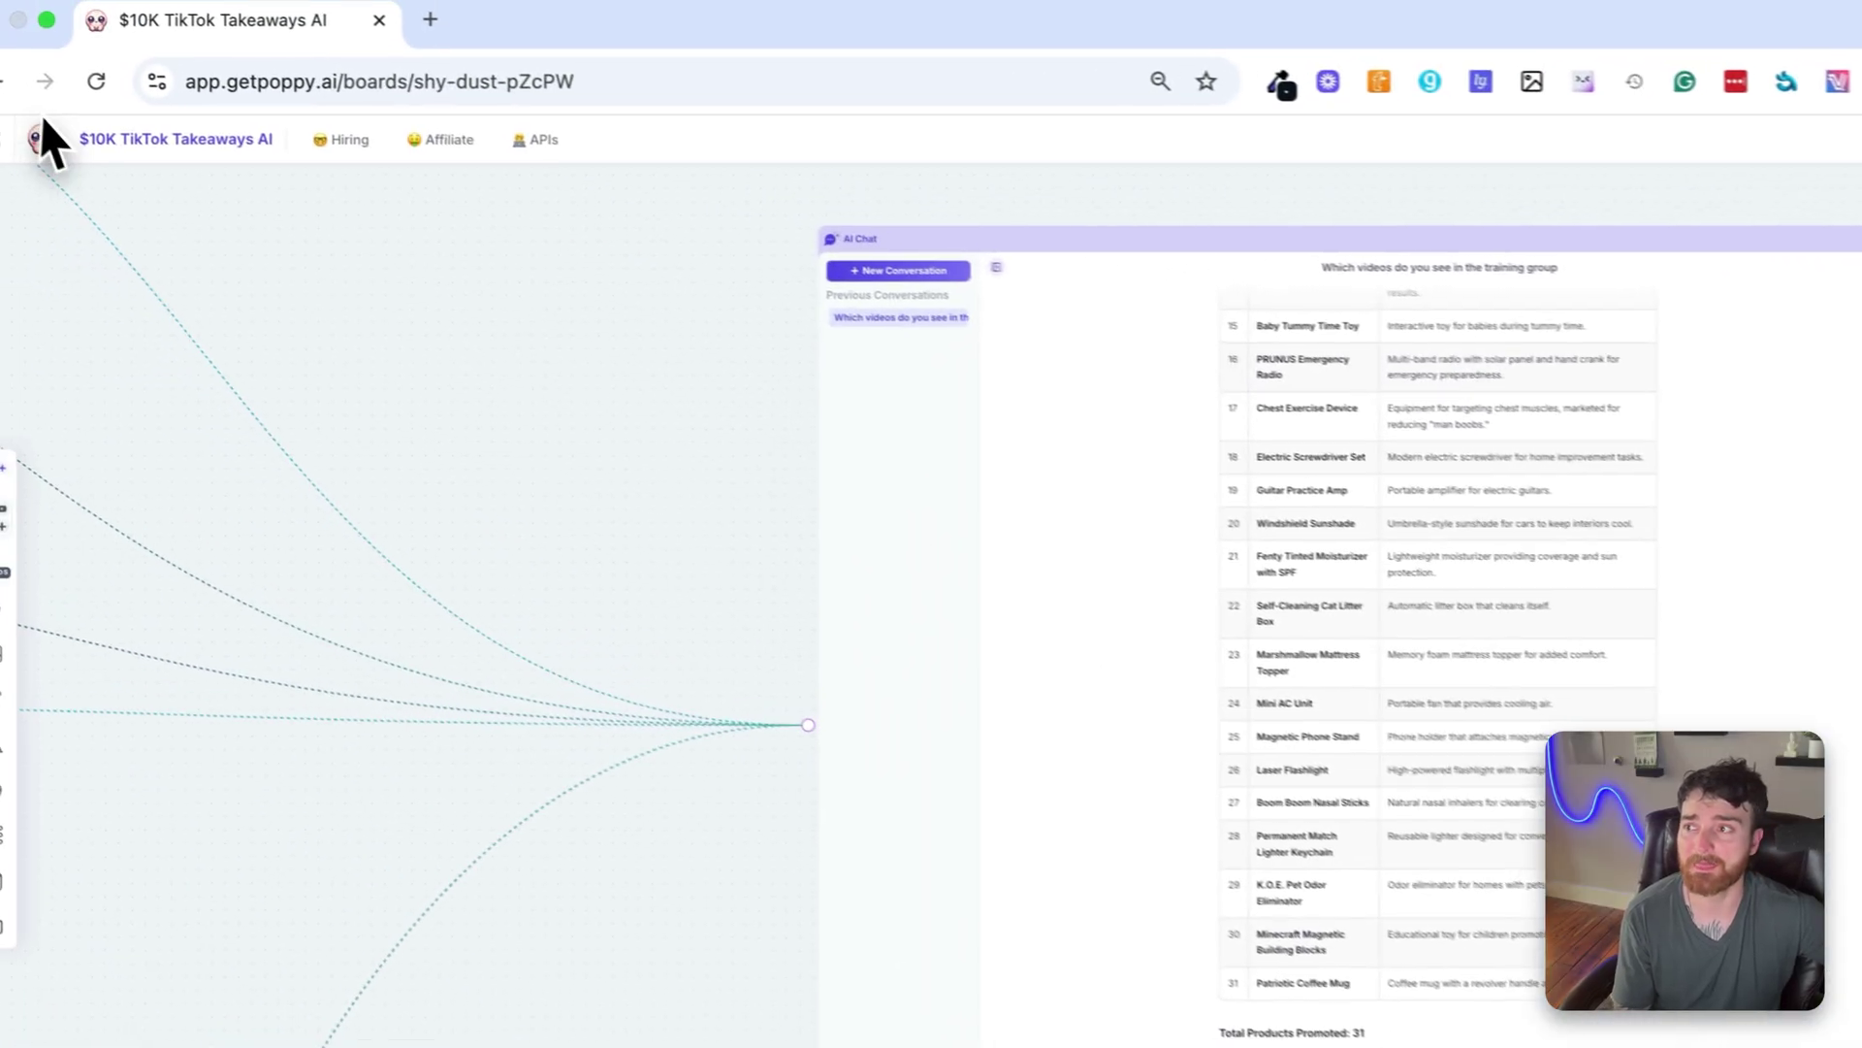
click(17, 101)
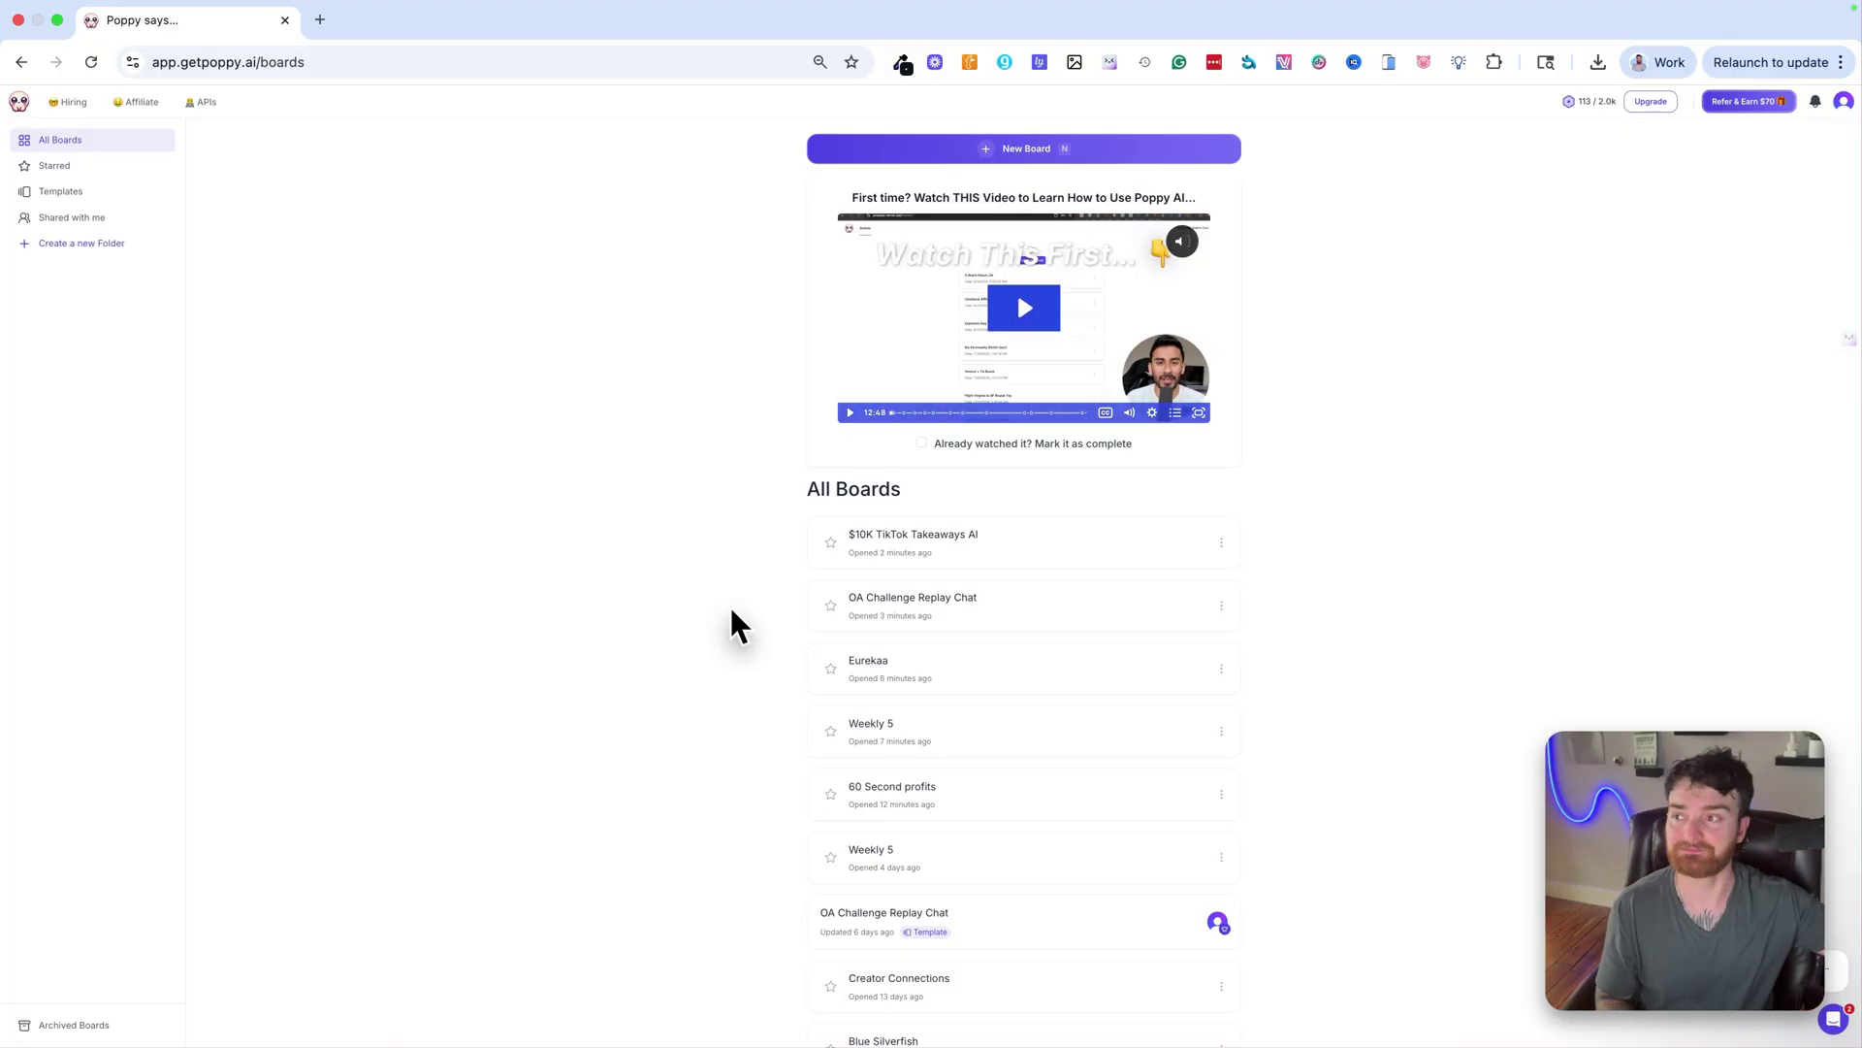
Scroll the Templates gallery and open the YT Content System template.
click(60, 192)
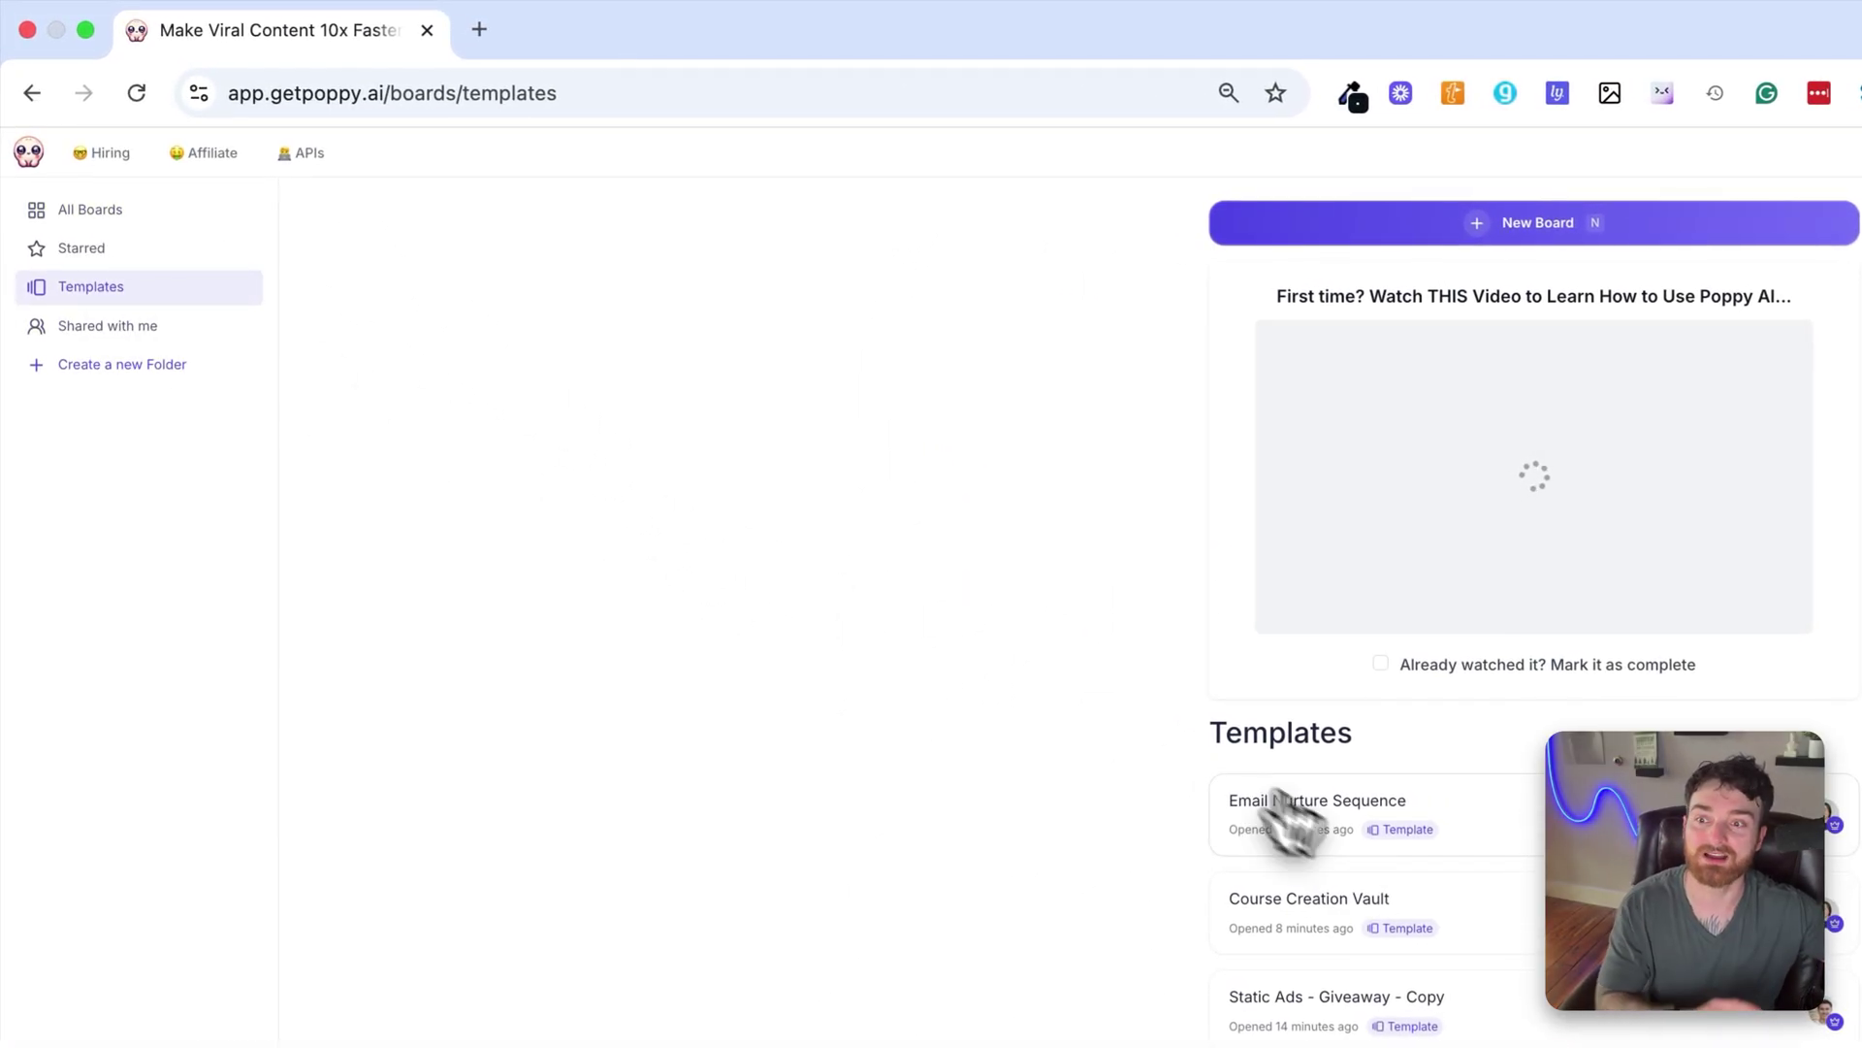
scroll(1586, 861, down, 2)
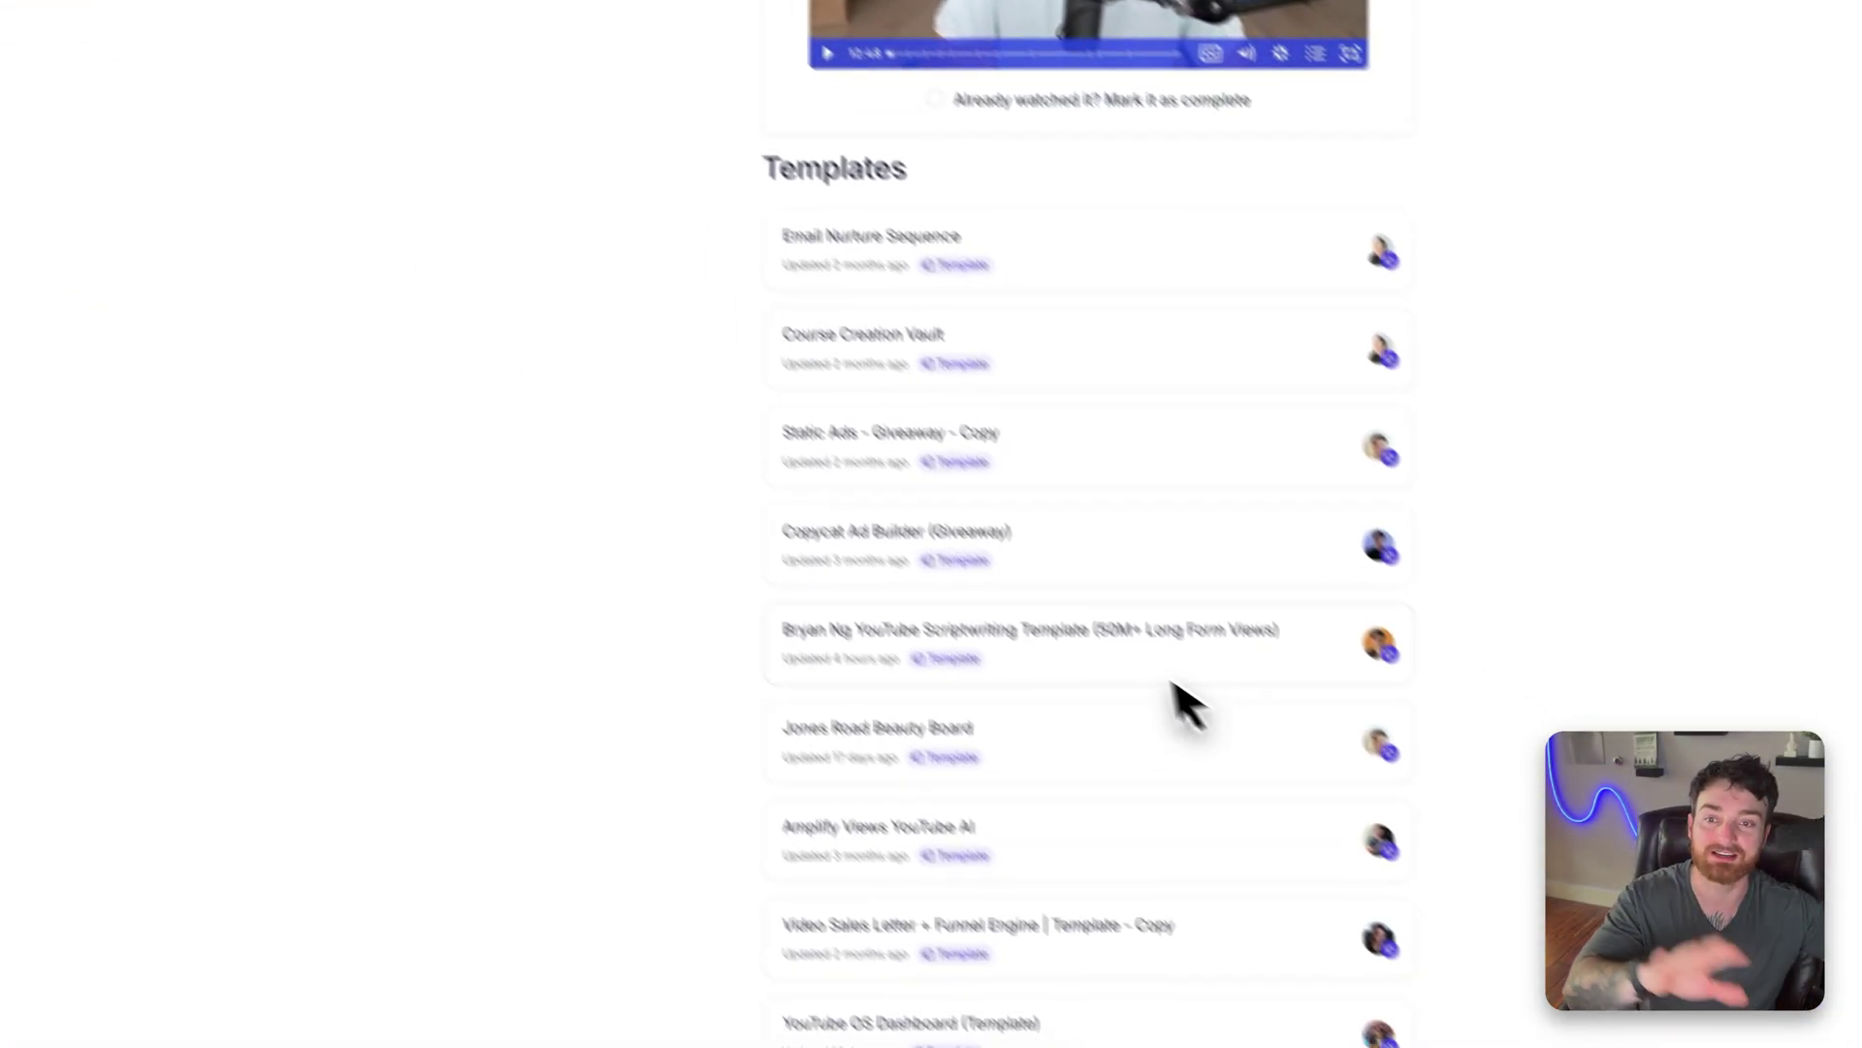
scroll(1060, 557, down, 3)
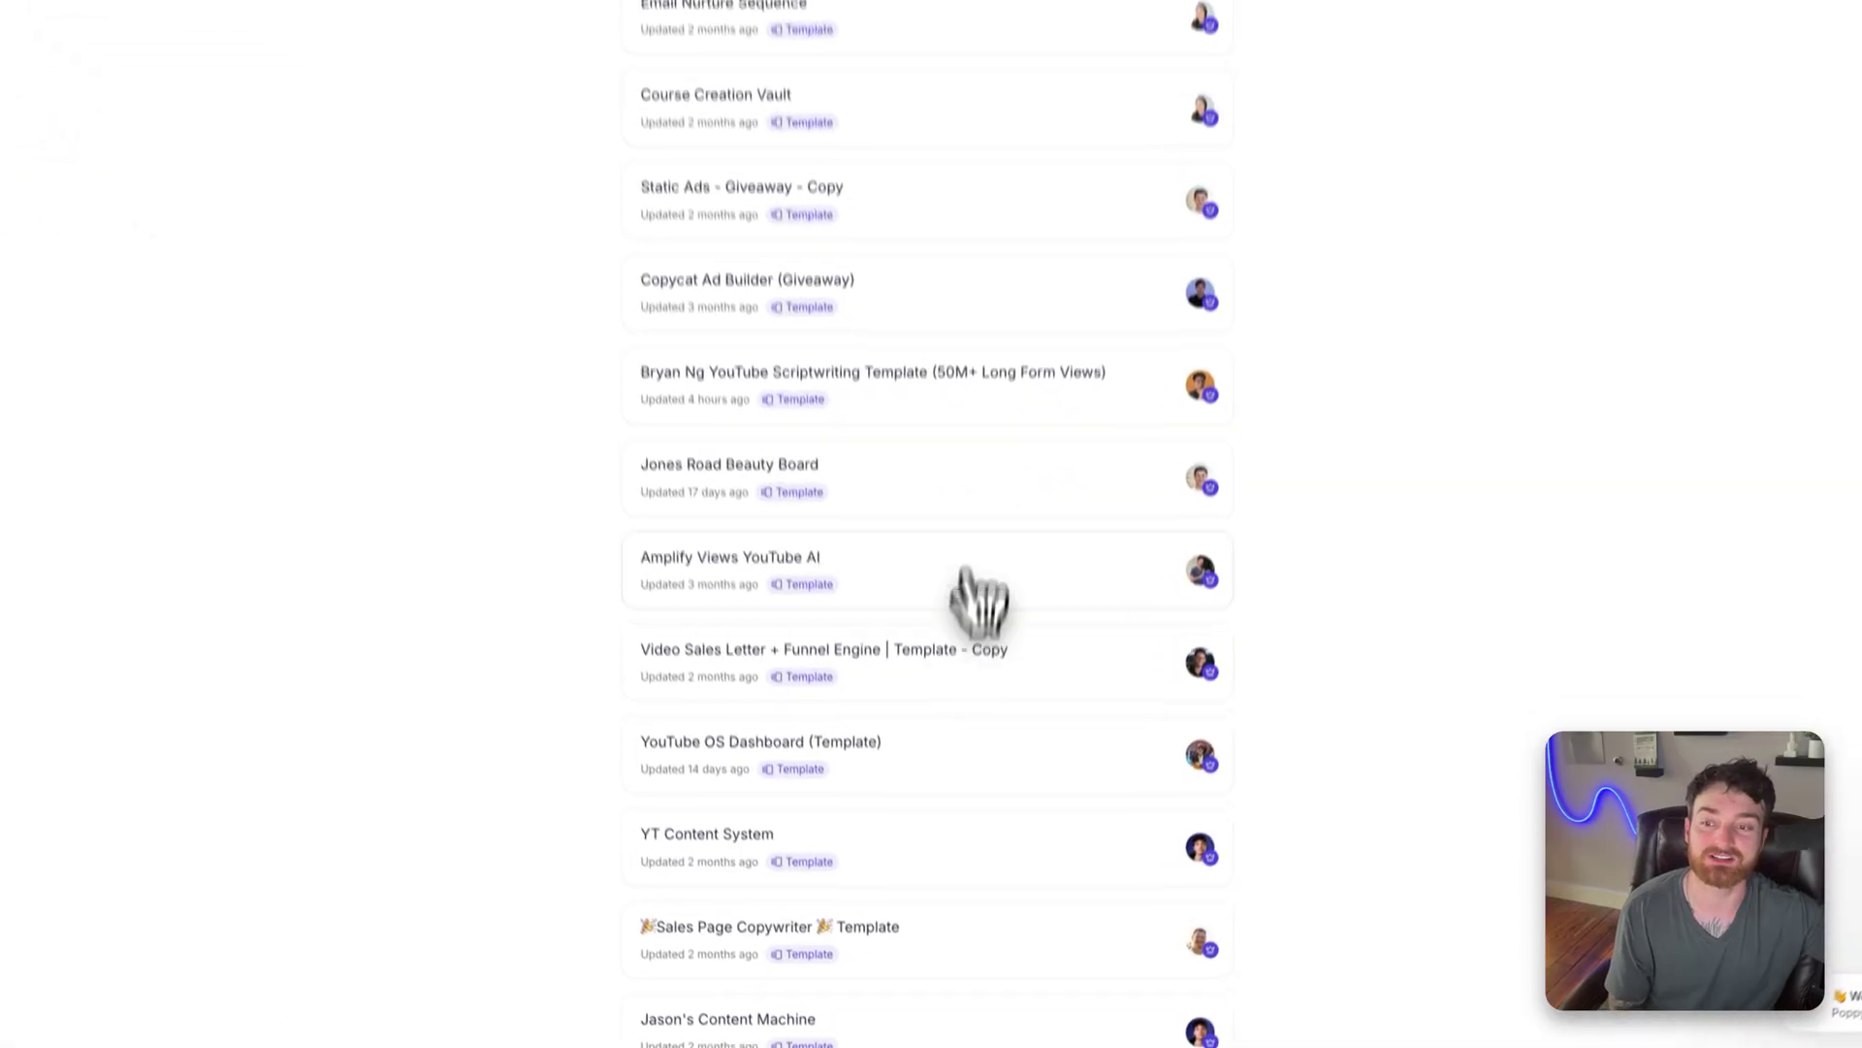
click(1018, 852)
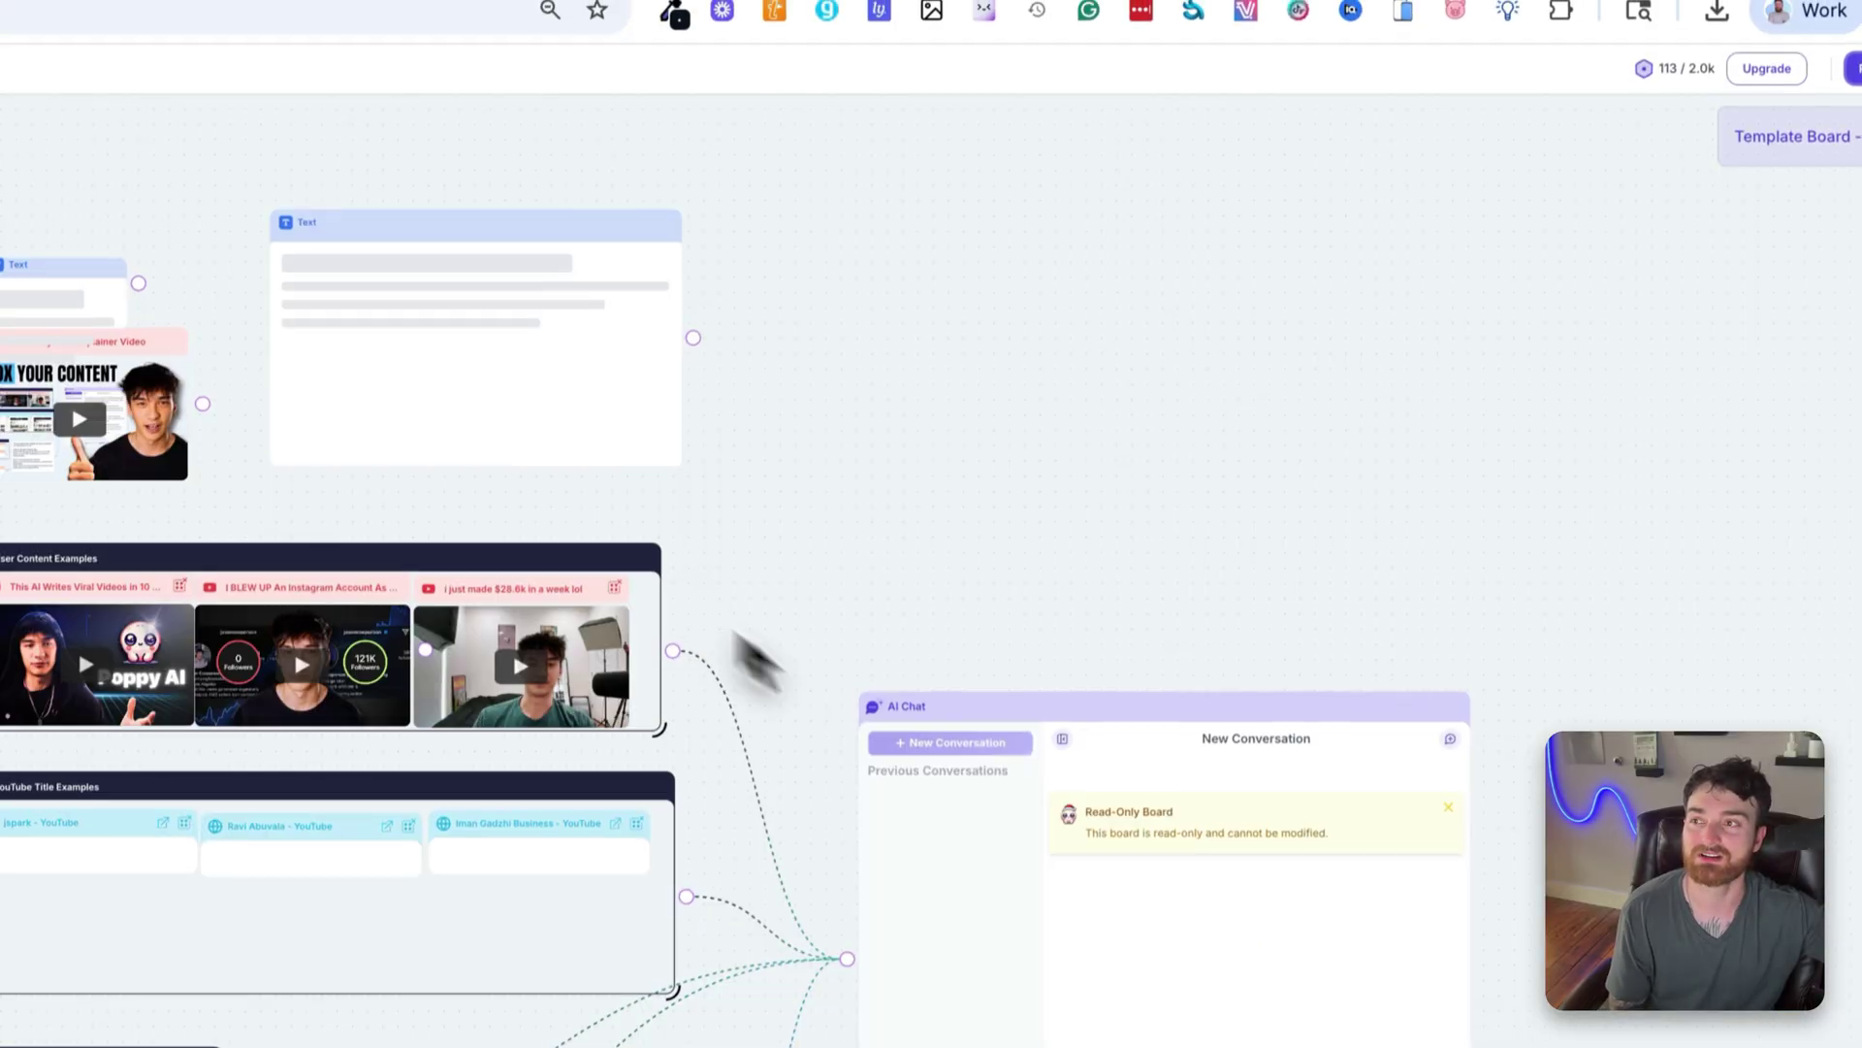